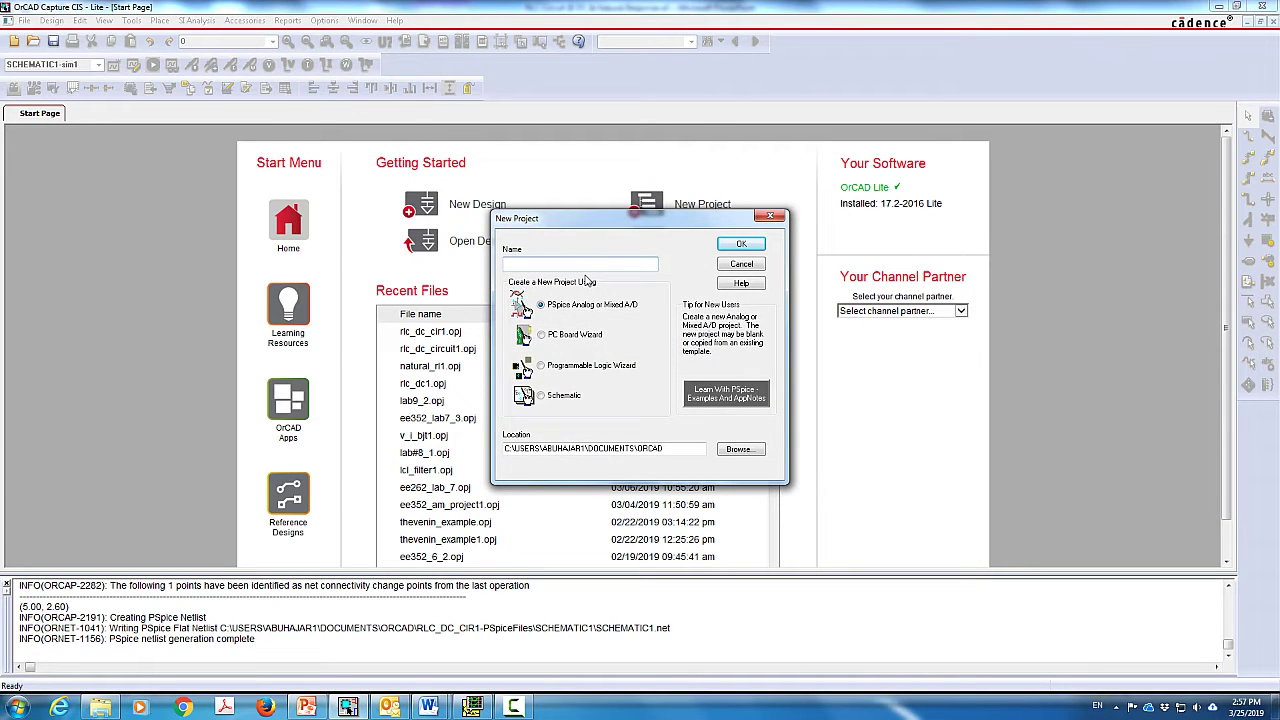
Create a blank PSpice Analog or Mixed A/D project named Source_Free_RL_Circuit1
type("Sci")
type("rc")
type("e_Fil")
type("e_RL_Circuit1")
left_click(757, 248)
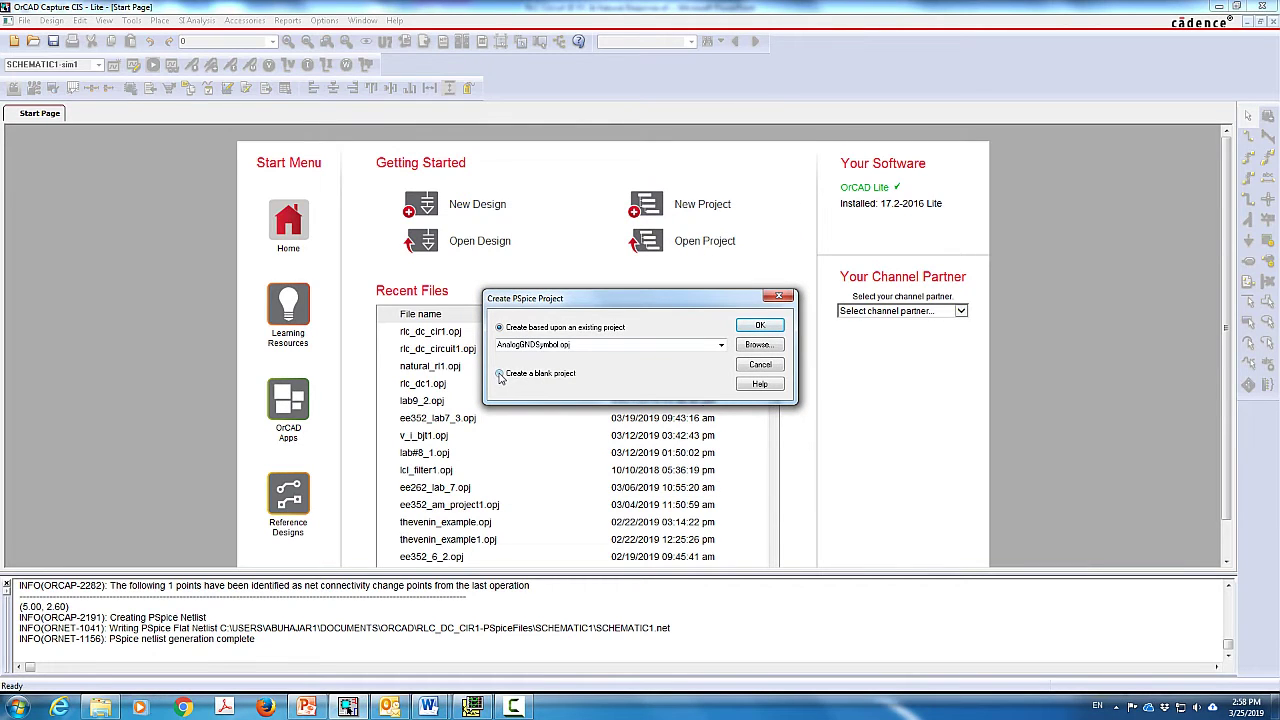
left_click(500, 373)
key("Return")
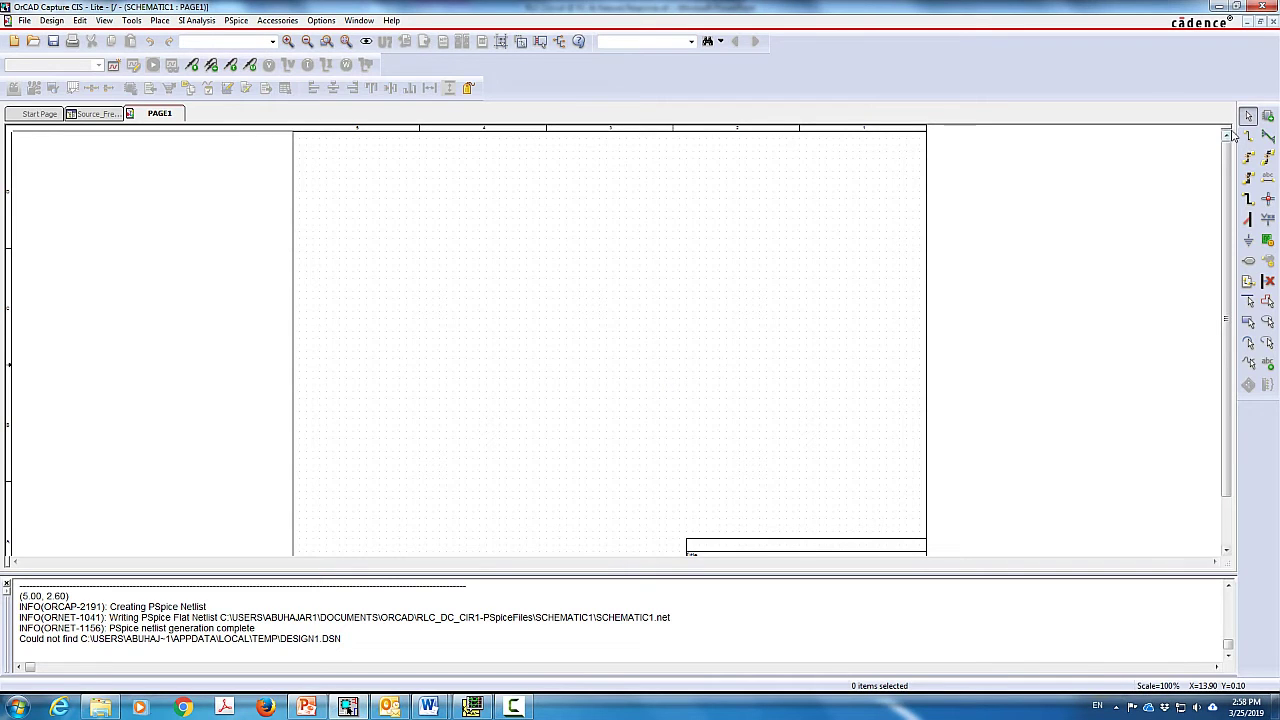
Find the VPULSE part from the SOURCE library and place one pulse source on the schematic page
left_click(1268, 116)
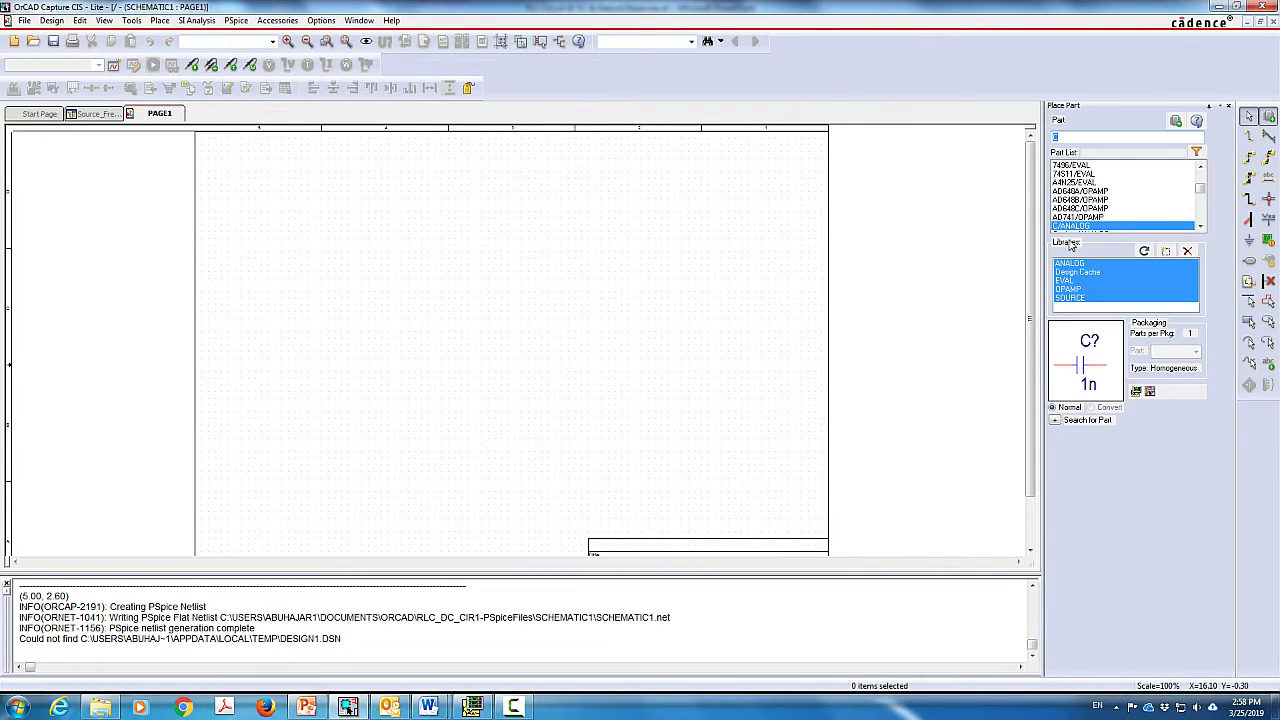
key("BackSpace")
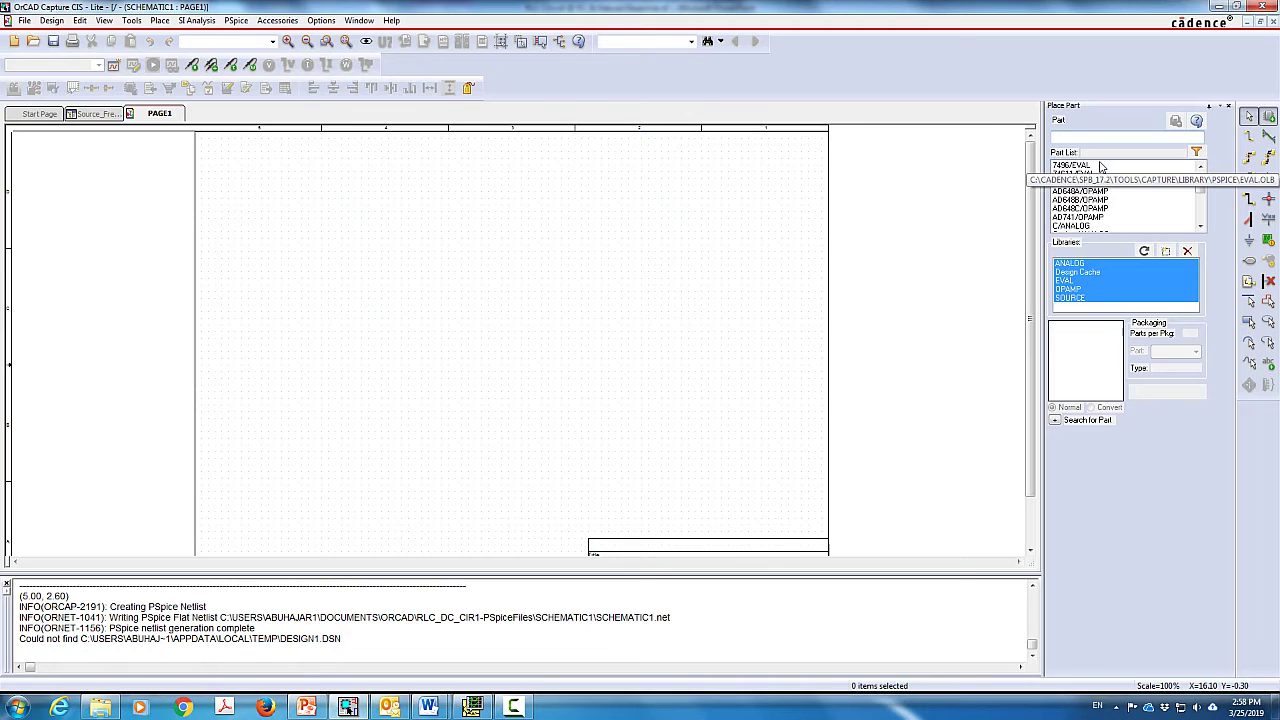
type("Vpulse")
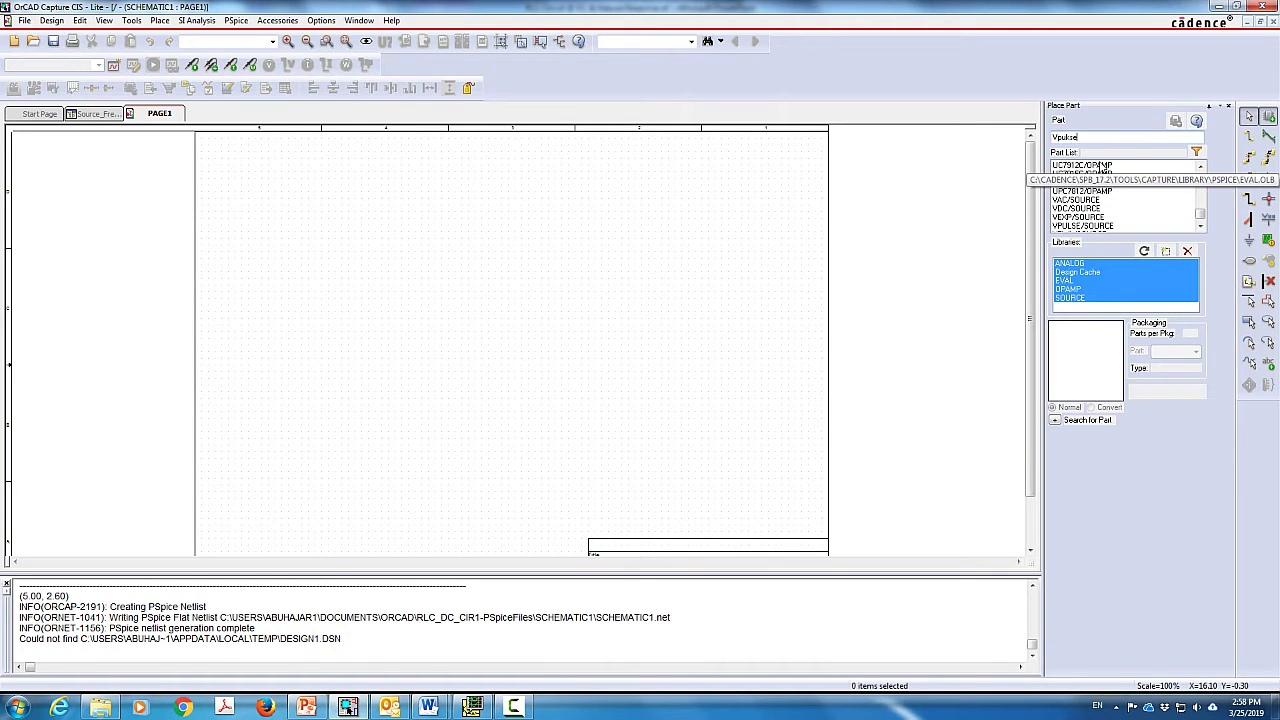
key("BackSpace")
key("BackSpace")
key("BackSpace")
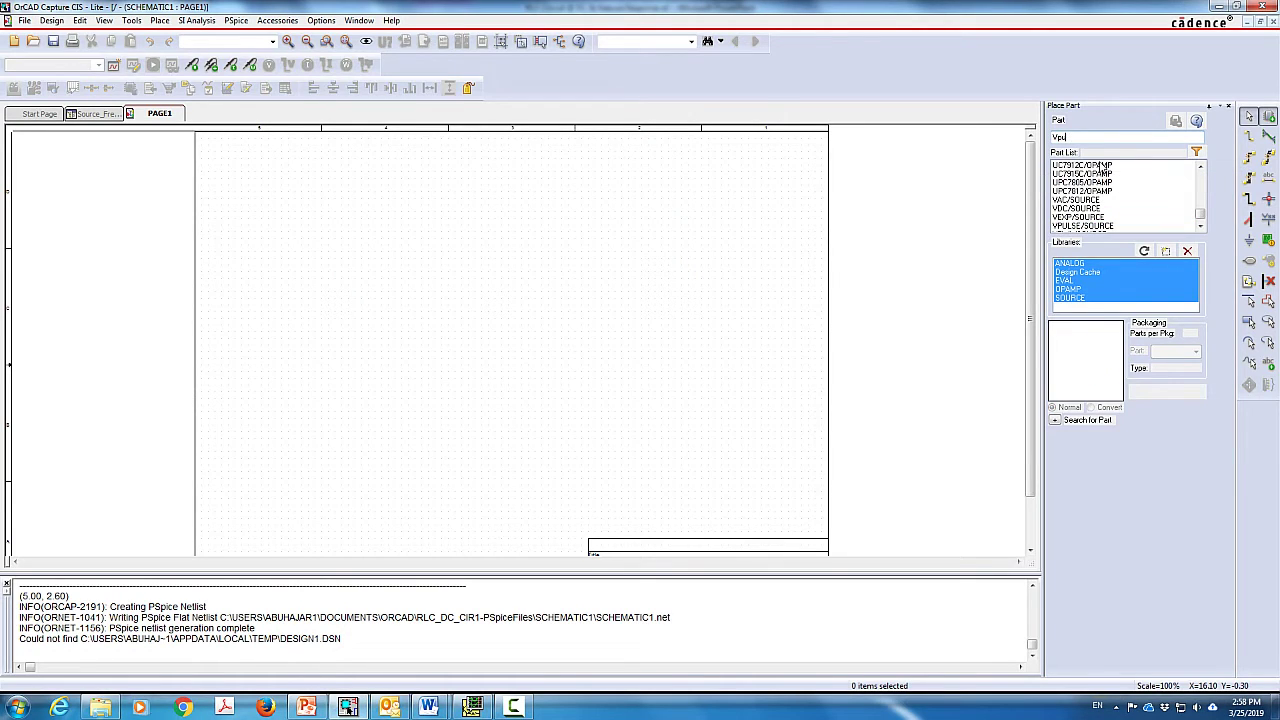
type("lse")
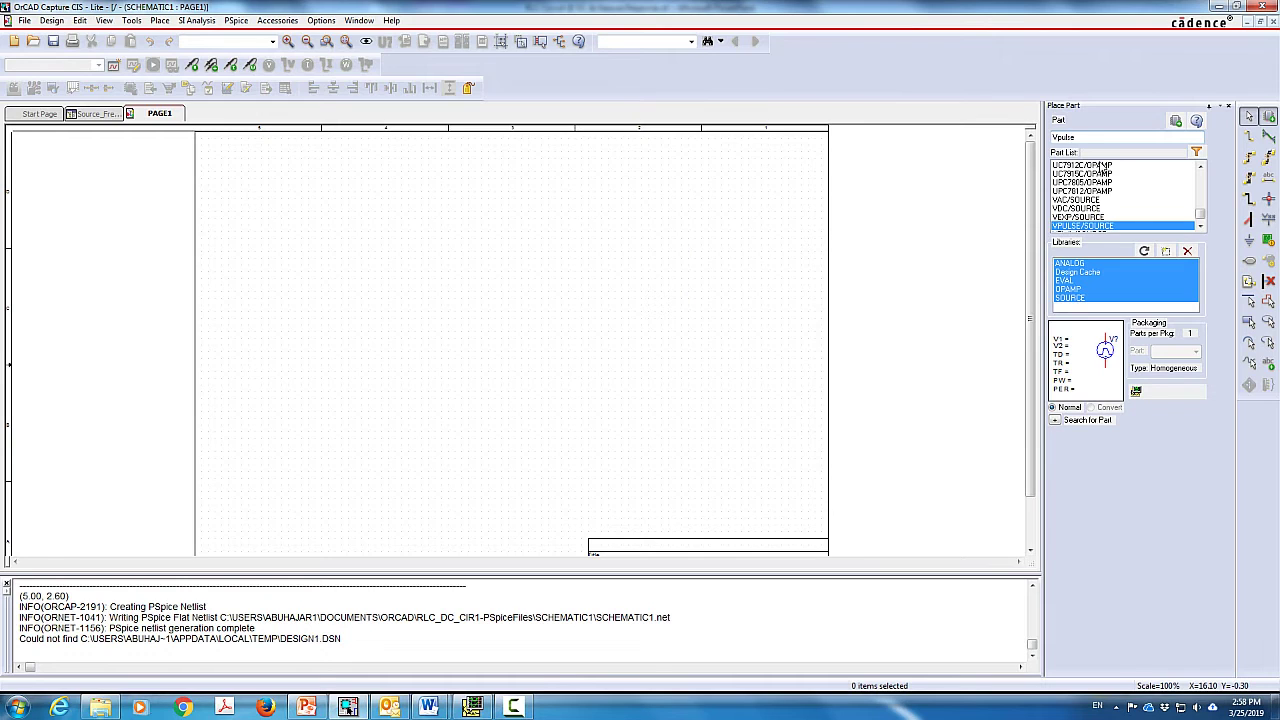
double_click(1128, 227)
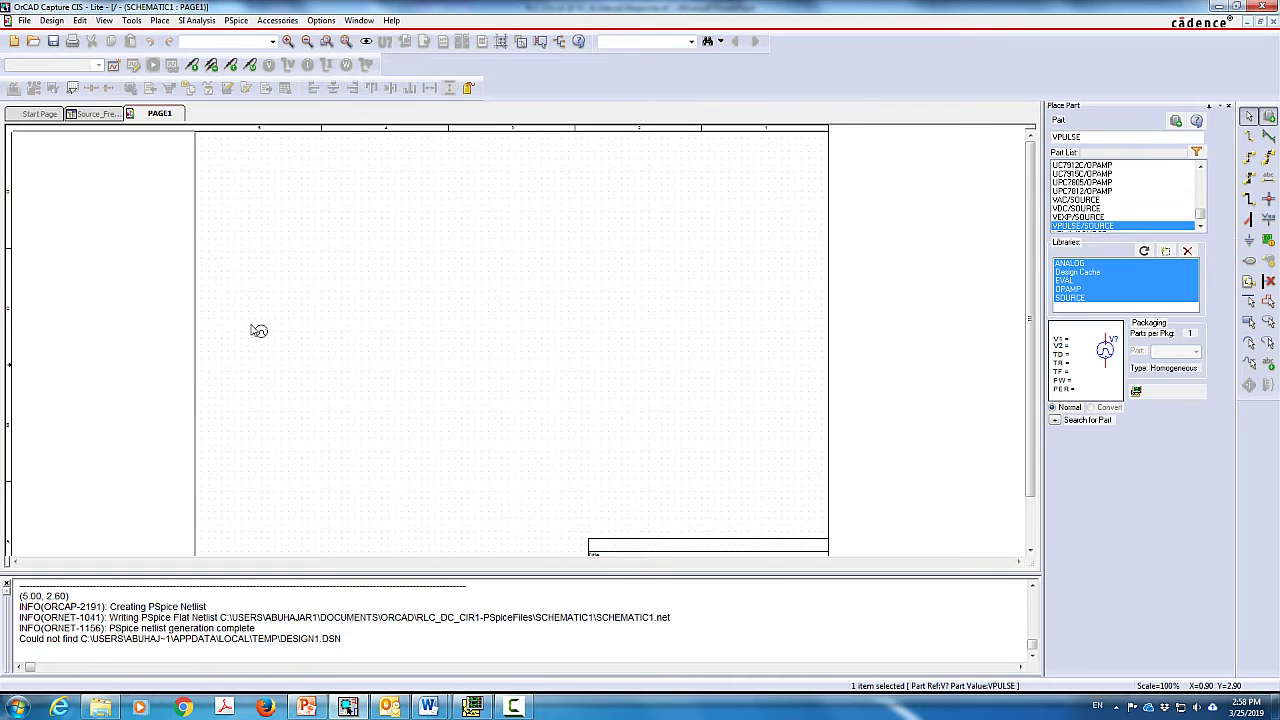
left_click(390, 265)
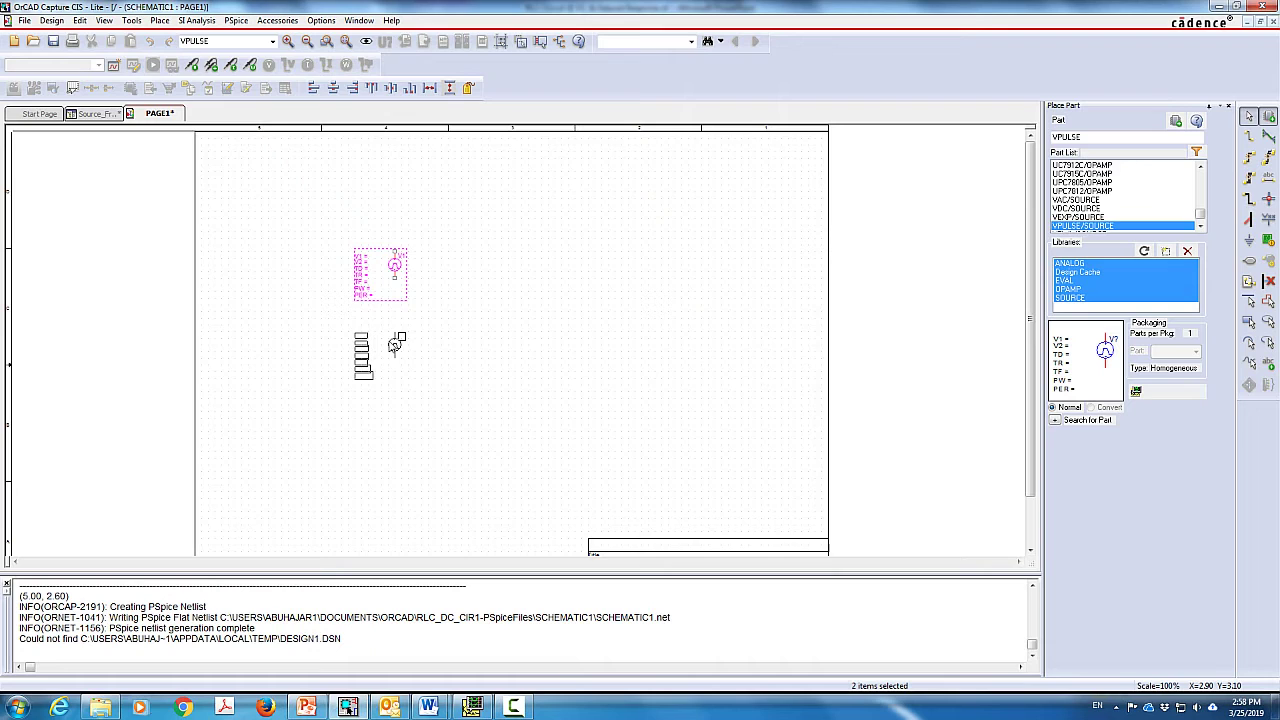
key("Escape")
Move the pulse source up and to the left on the schematic, leaving room for the rest of the circuit
left_click(288, 41)
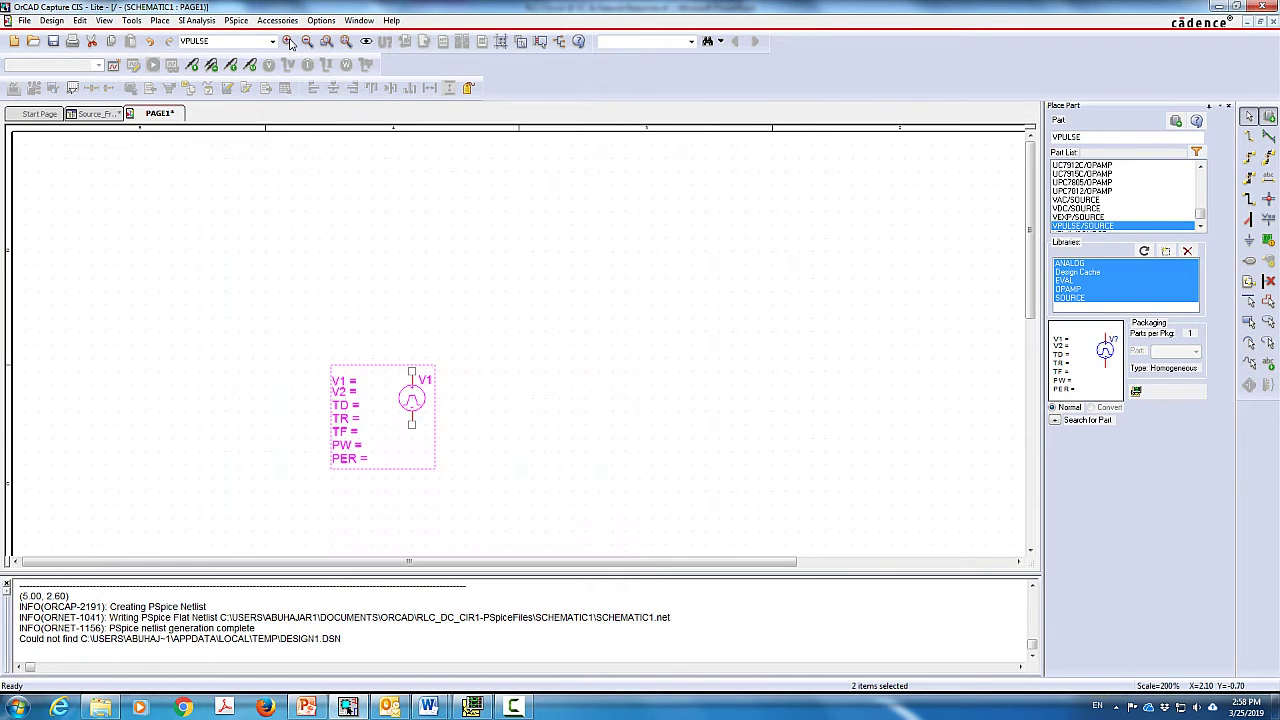
left_click(290, 44)
scroll(390, 366, "down", 4)
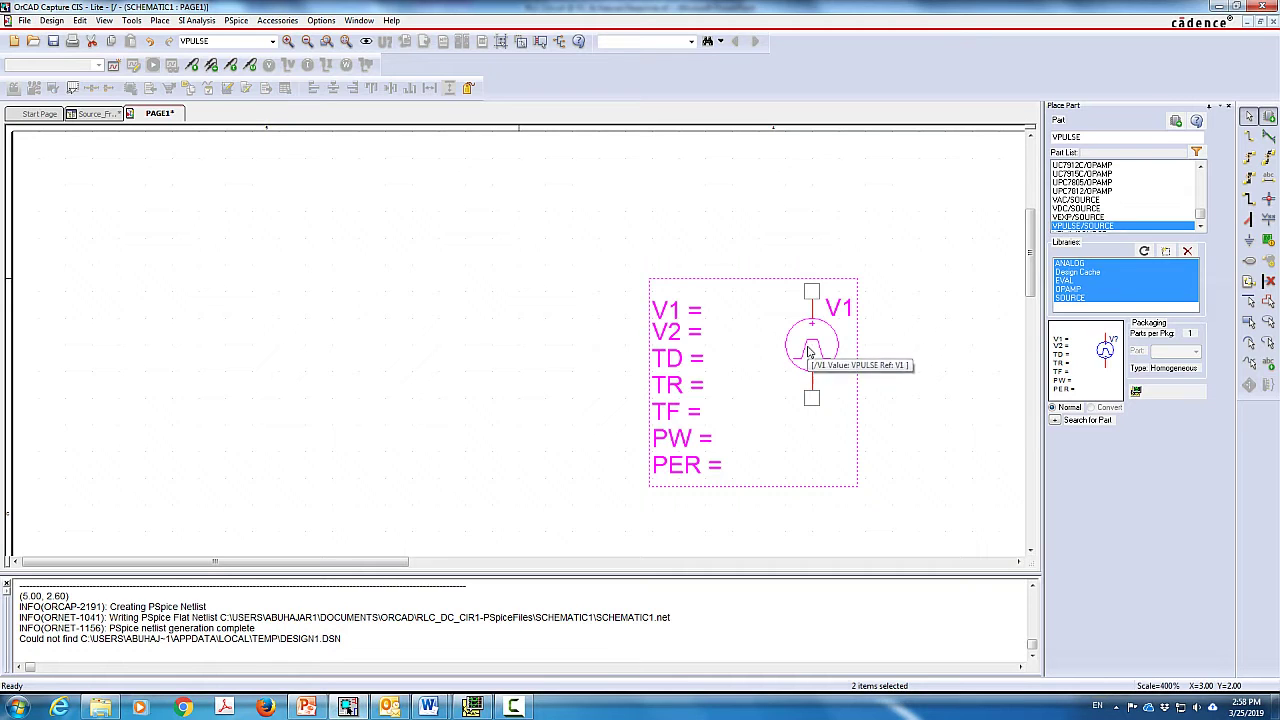
left_click_drag(790, 352, 374, 250)
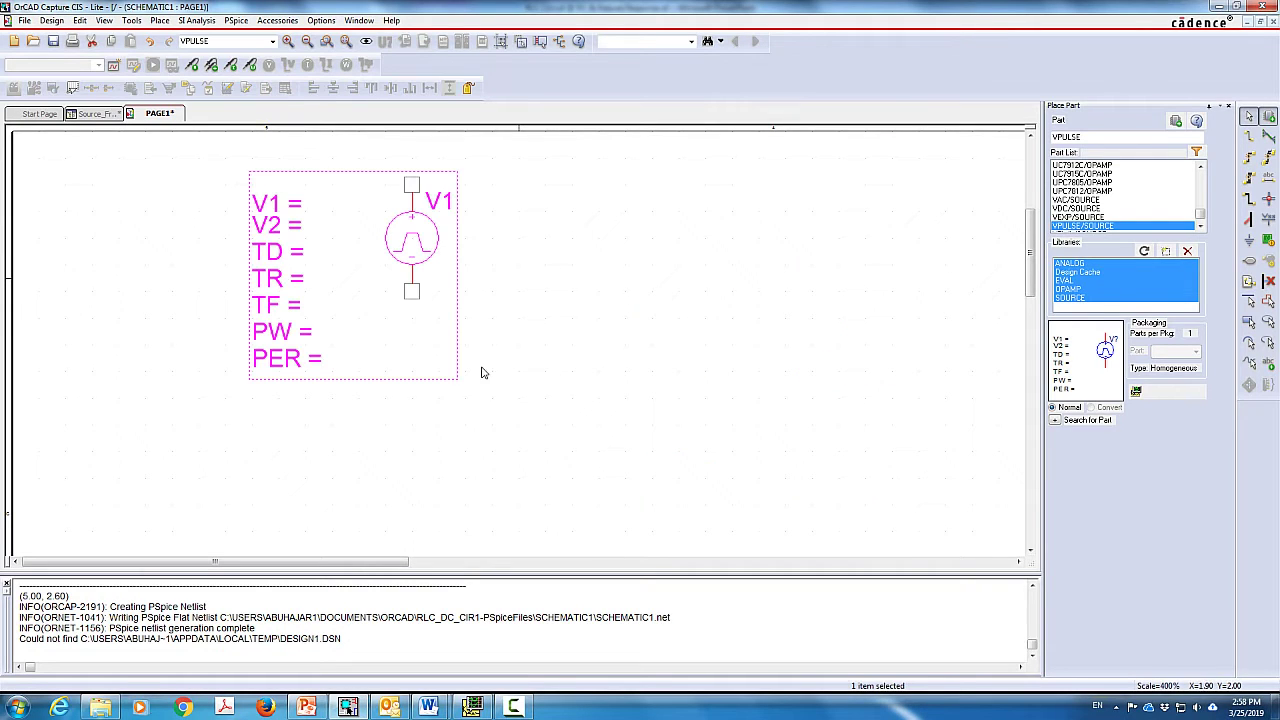
Set the pulse source's V1 to 5 and its V2 to 0
left_click(304, 210)
double_click(304, 210)
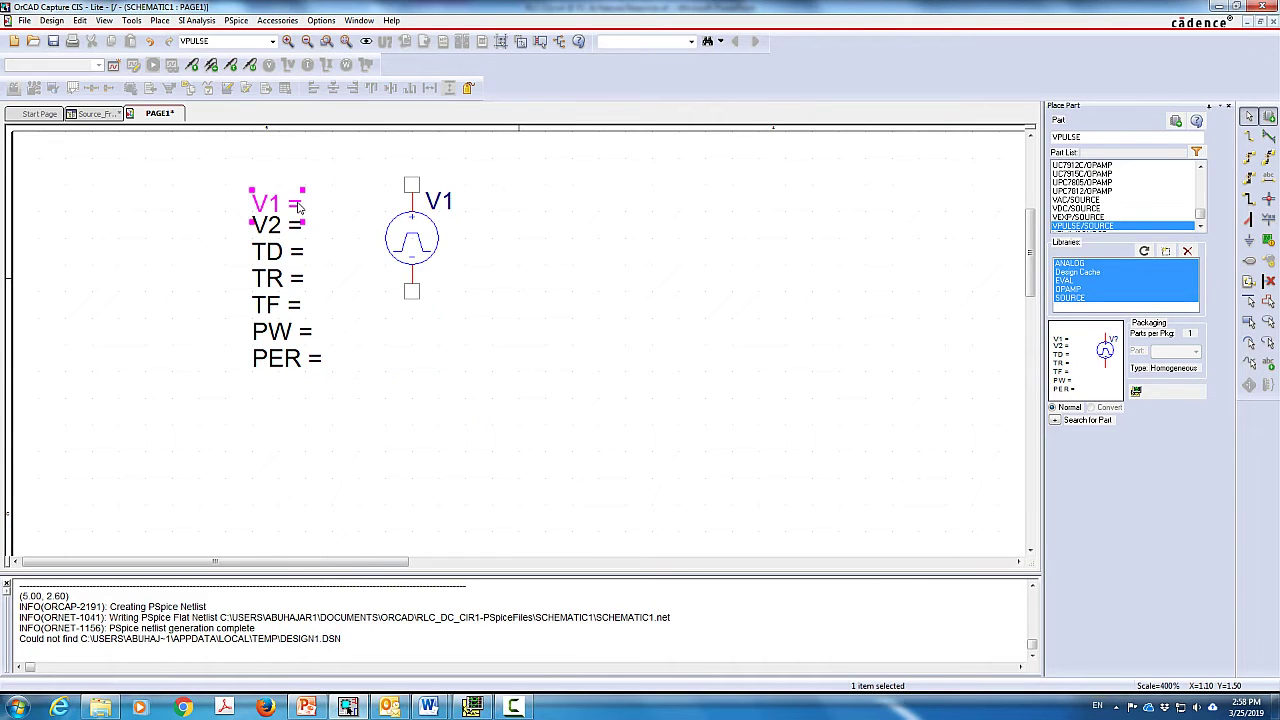
type("5")
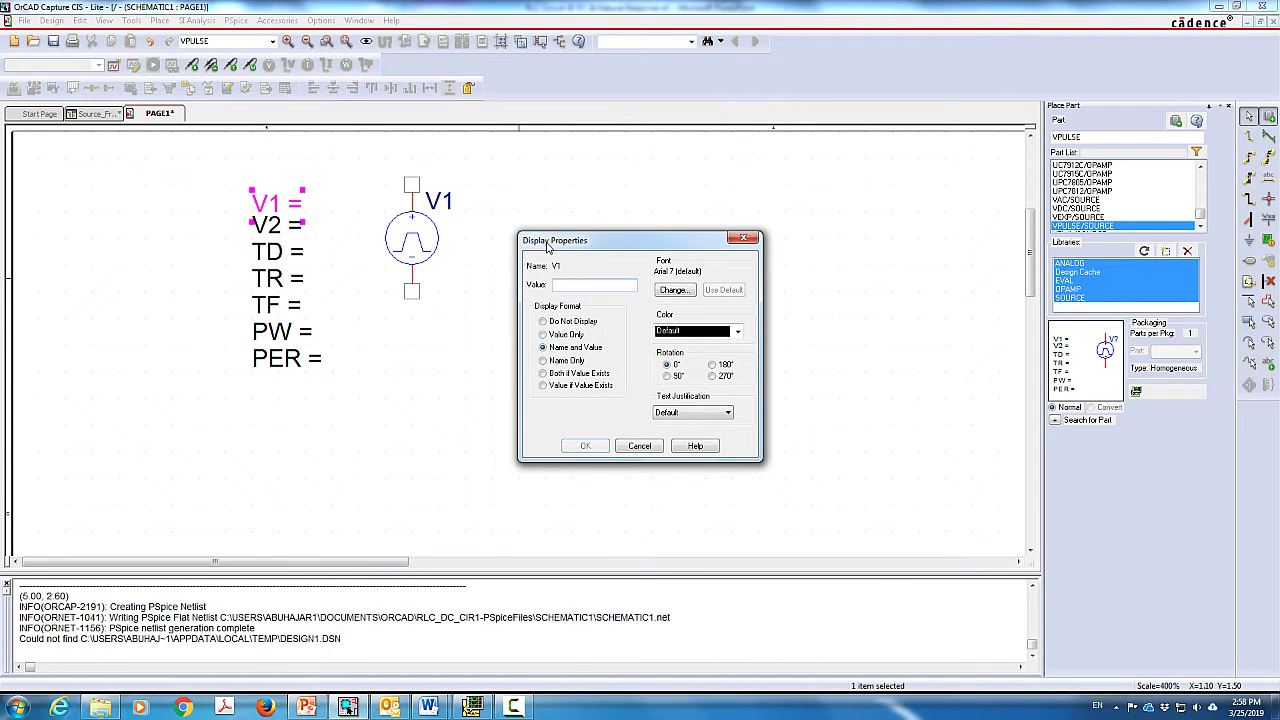
key("Return")
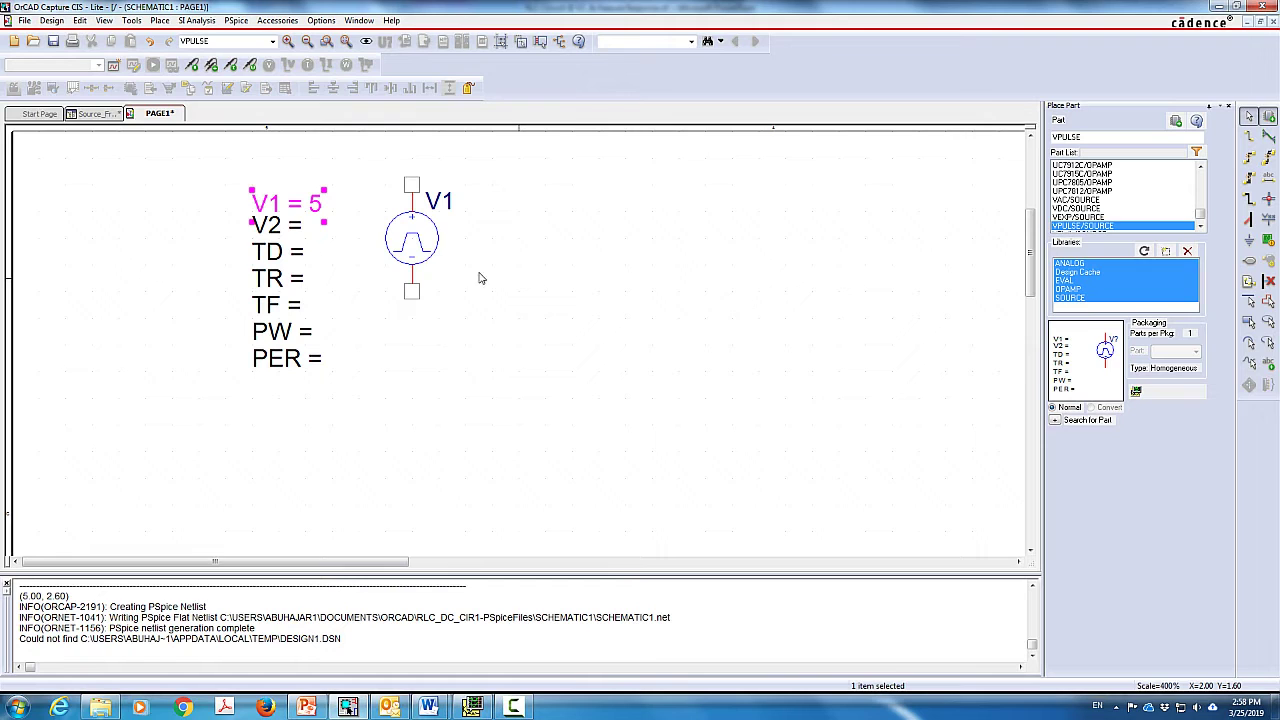
double_click(299, 226)
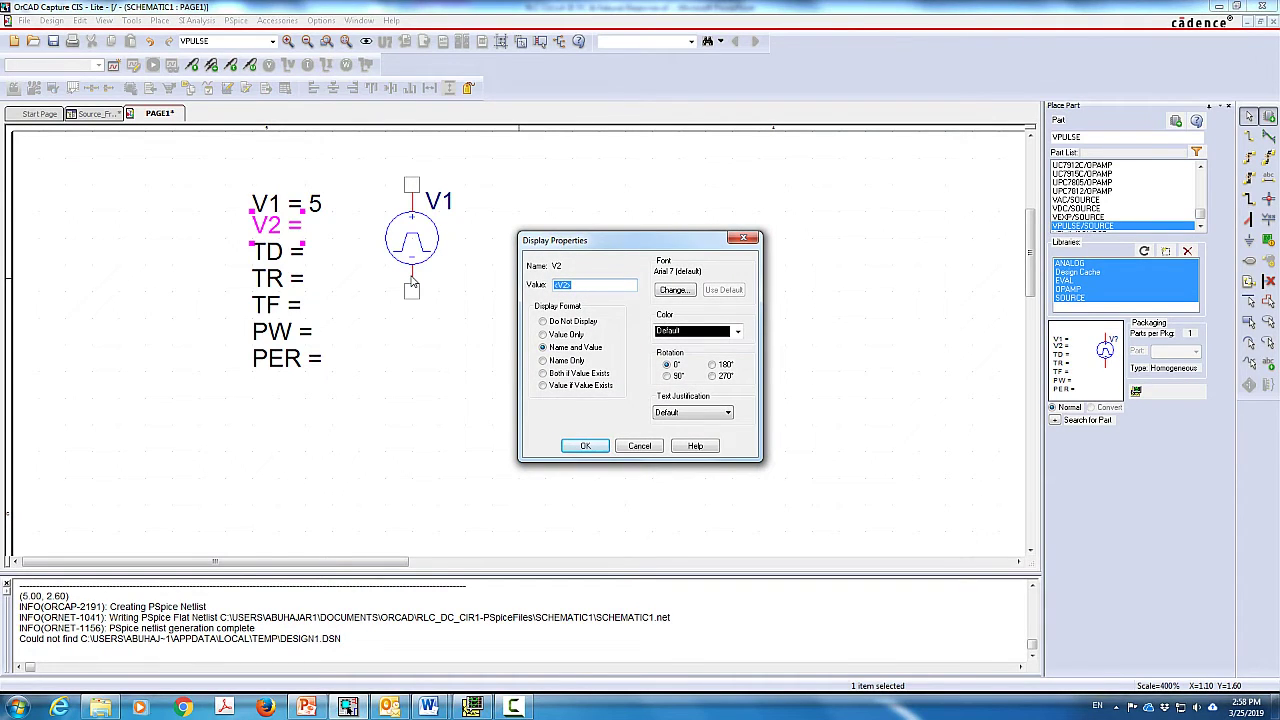
key("BackSpace")
type("0")
key("Return")
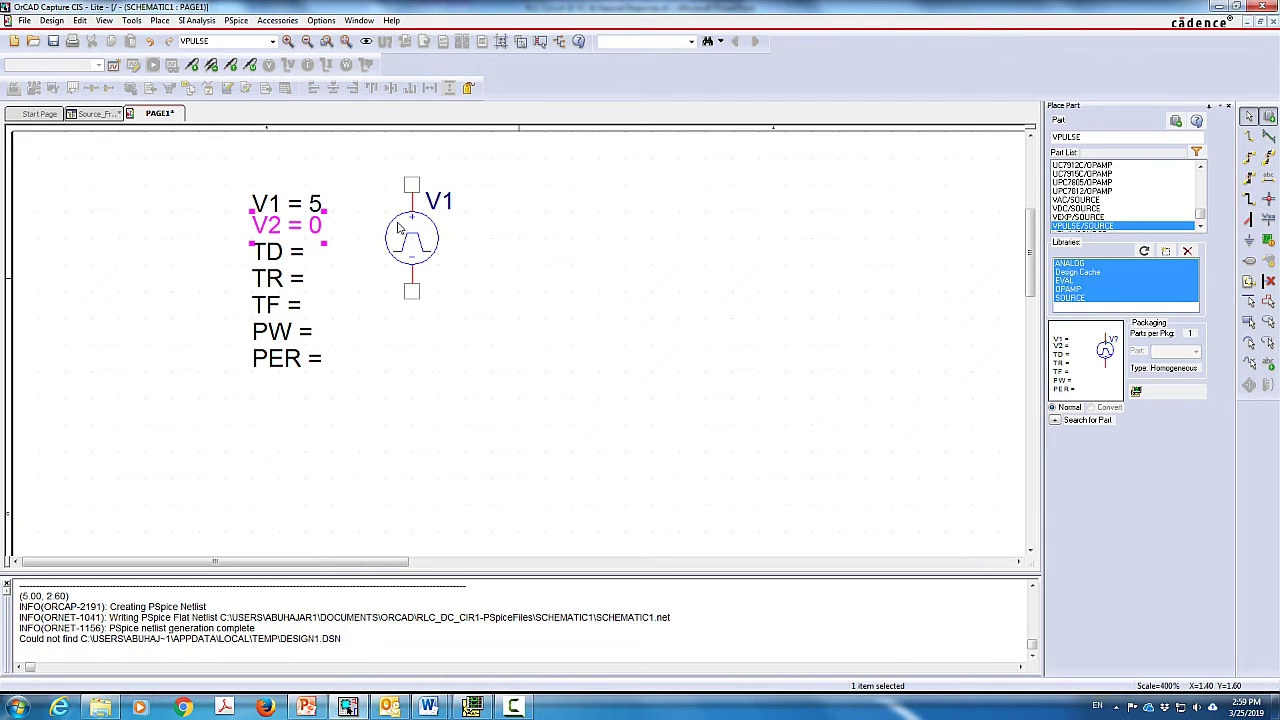
Set the pulse source's delay time TD to 0
left_click(297, 254)
type("0")
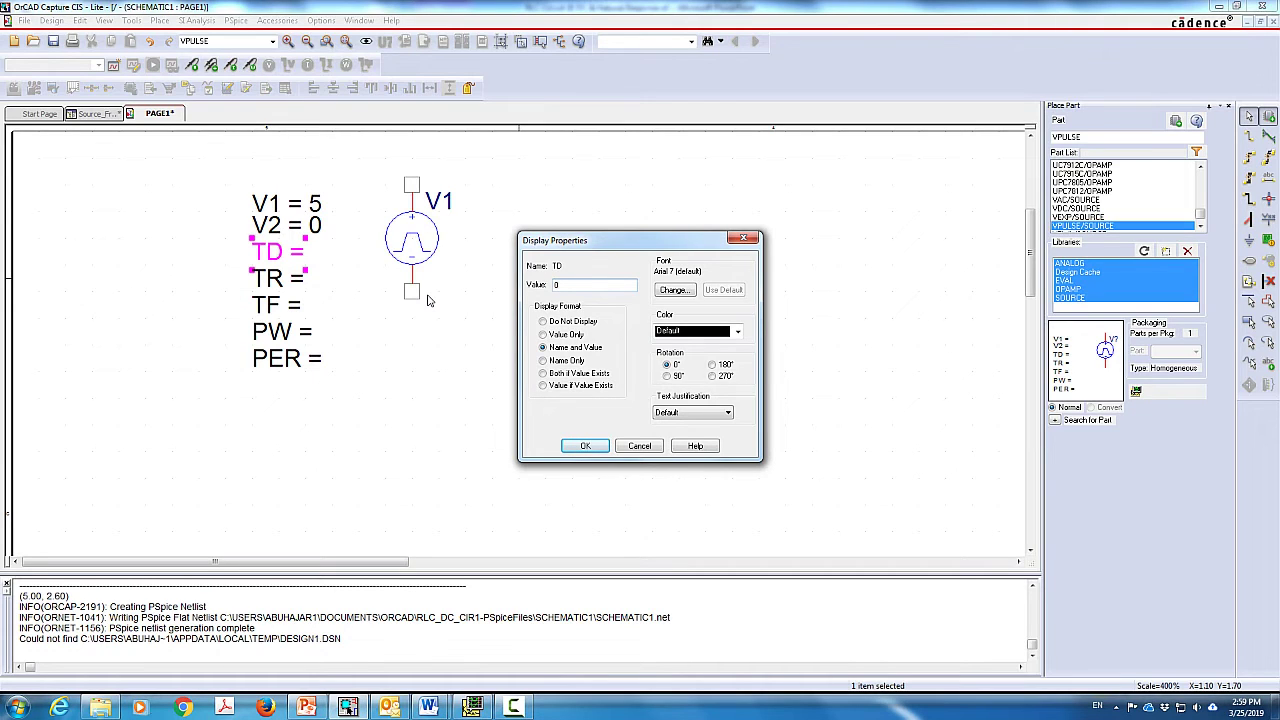
key("Return")
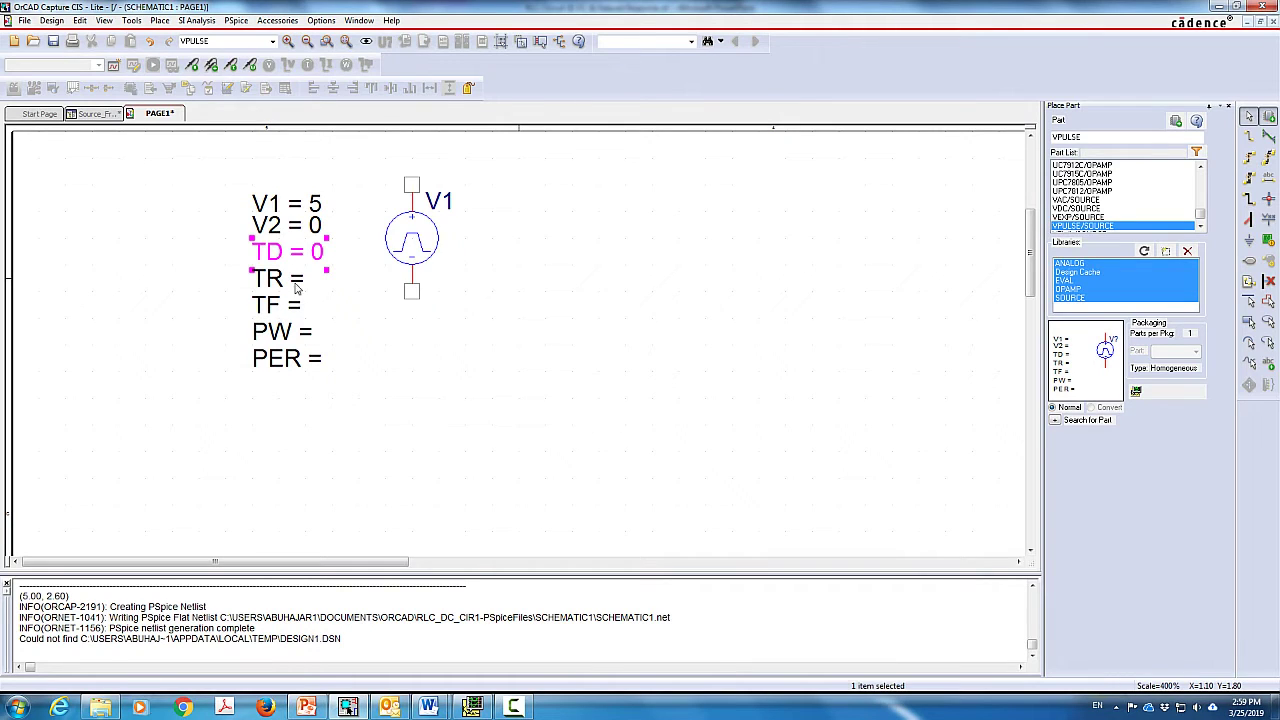
Set both the rise time TR and the fall time TF of the pulse source to 1n
double_click(297, 284)
type("1n")
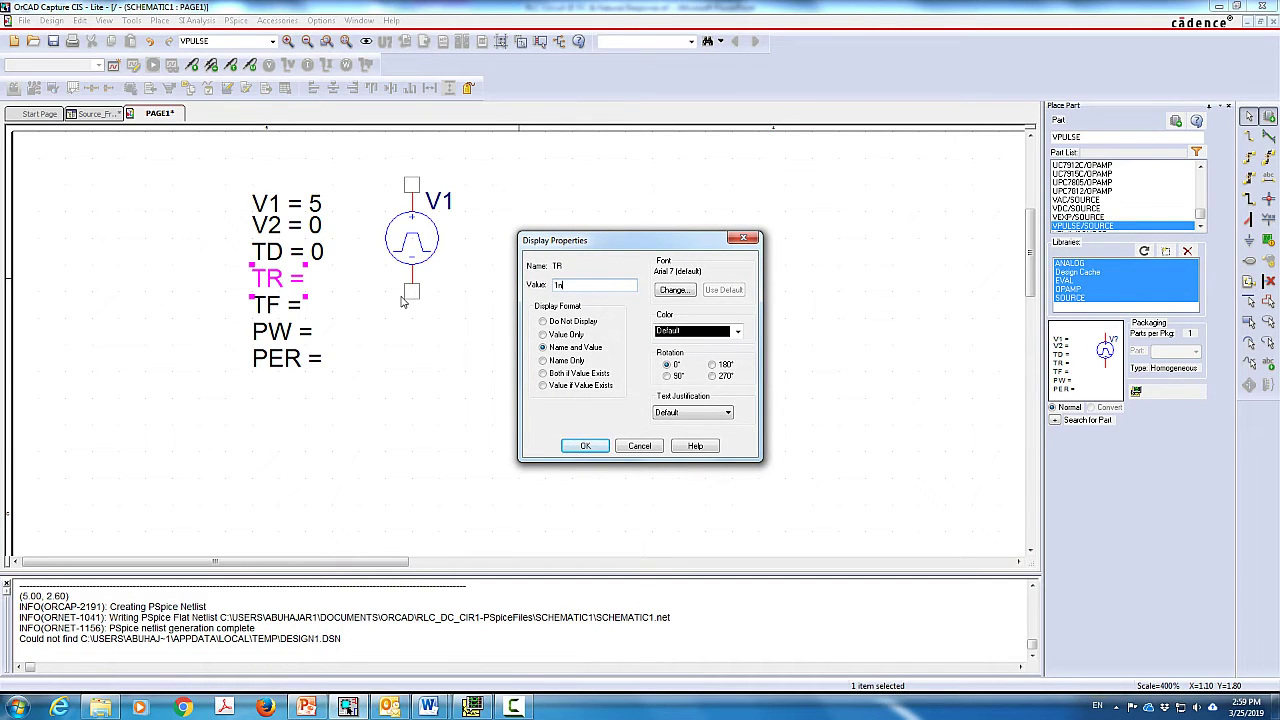
key("Return")
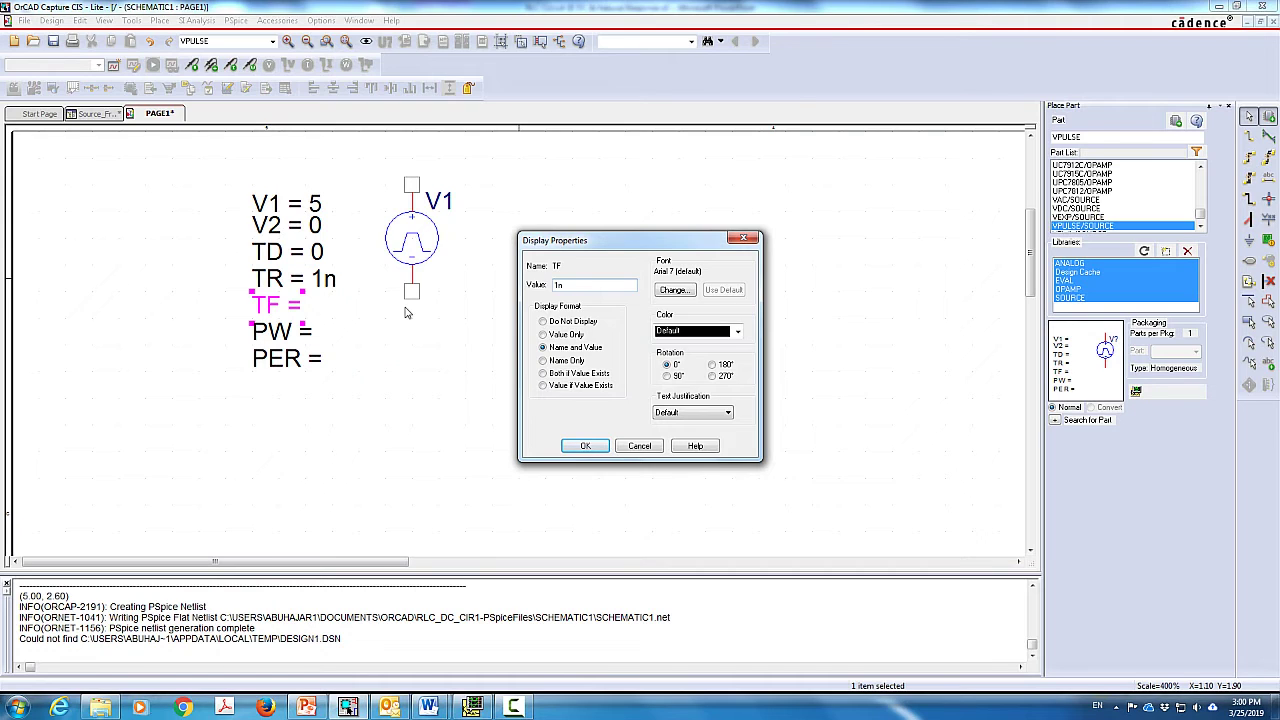
left_click(585, 446)
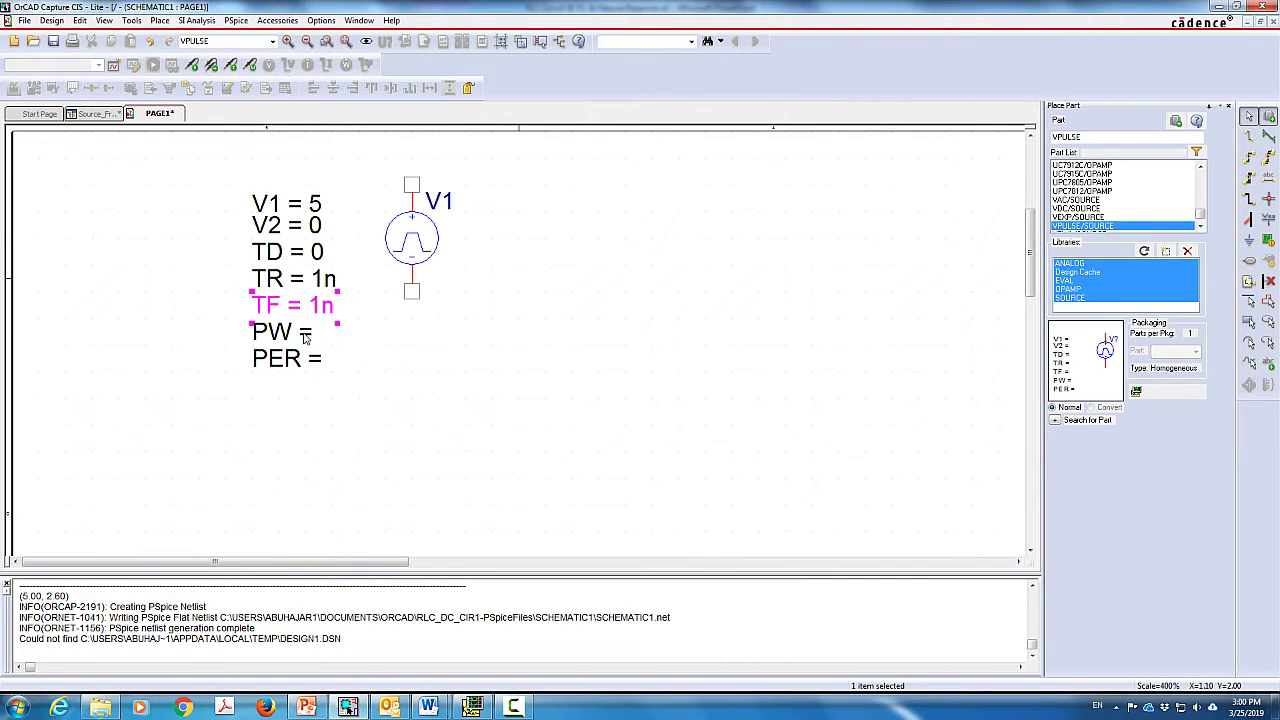
Set the pulse source's pulse width PW to 50u and its period PER to 100u
double_click(303, 340)
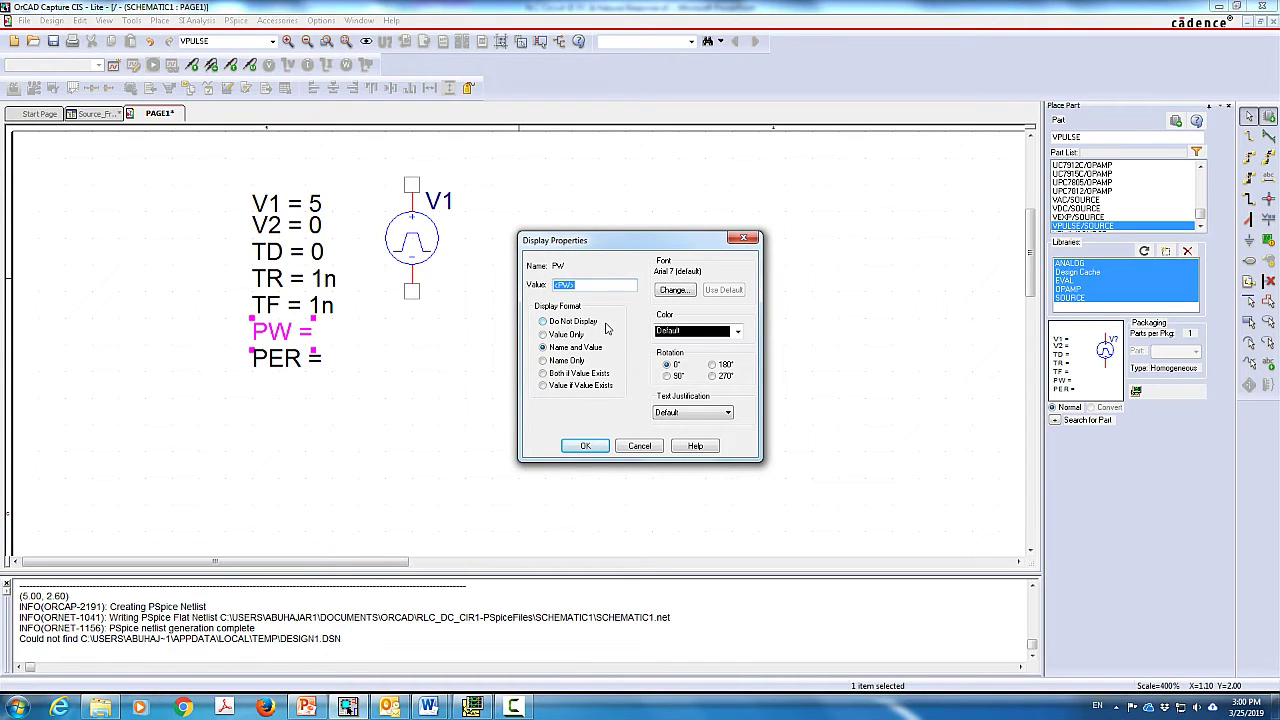
key("Delete")
type("50u")
left_click(584, 446)
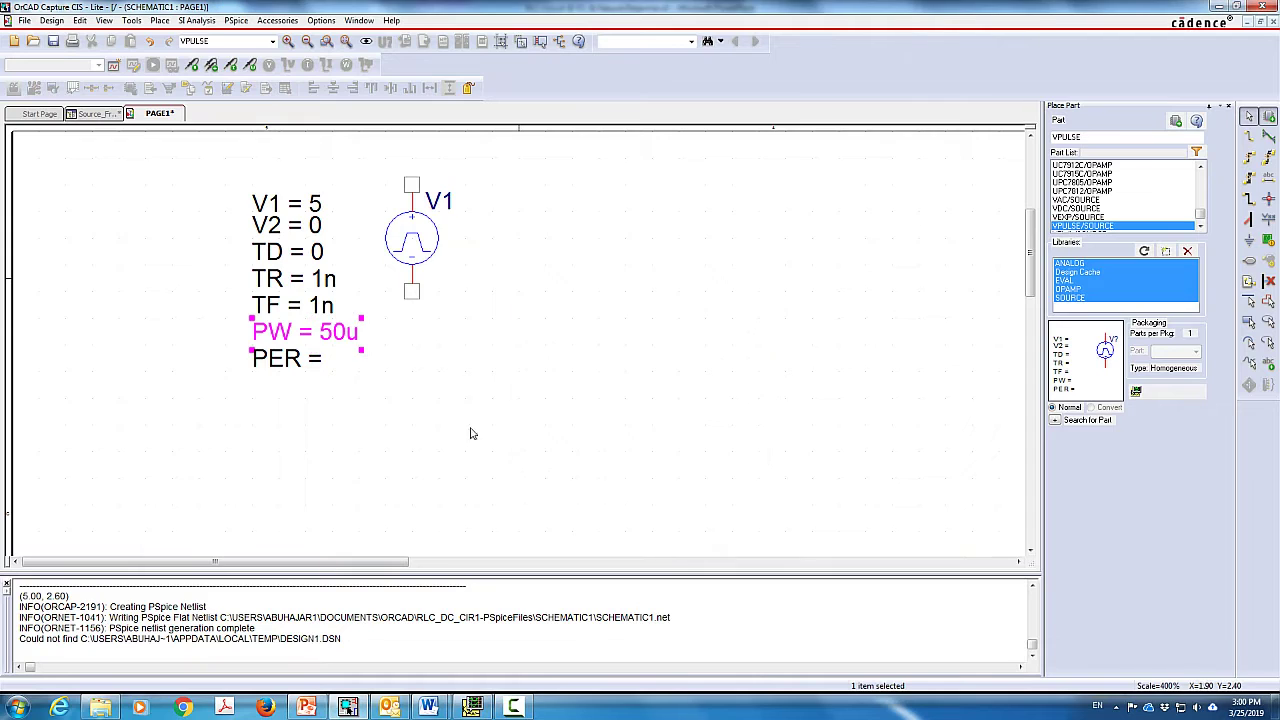
double_click(313, 364)
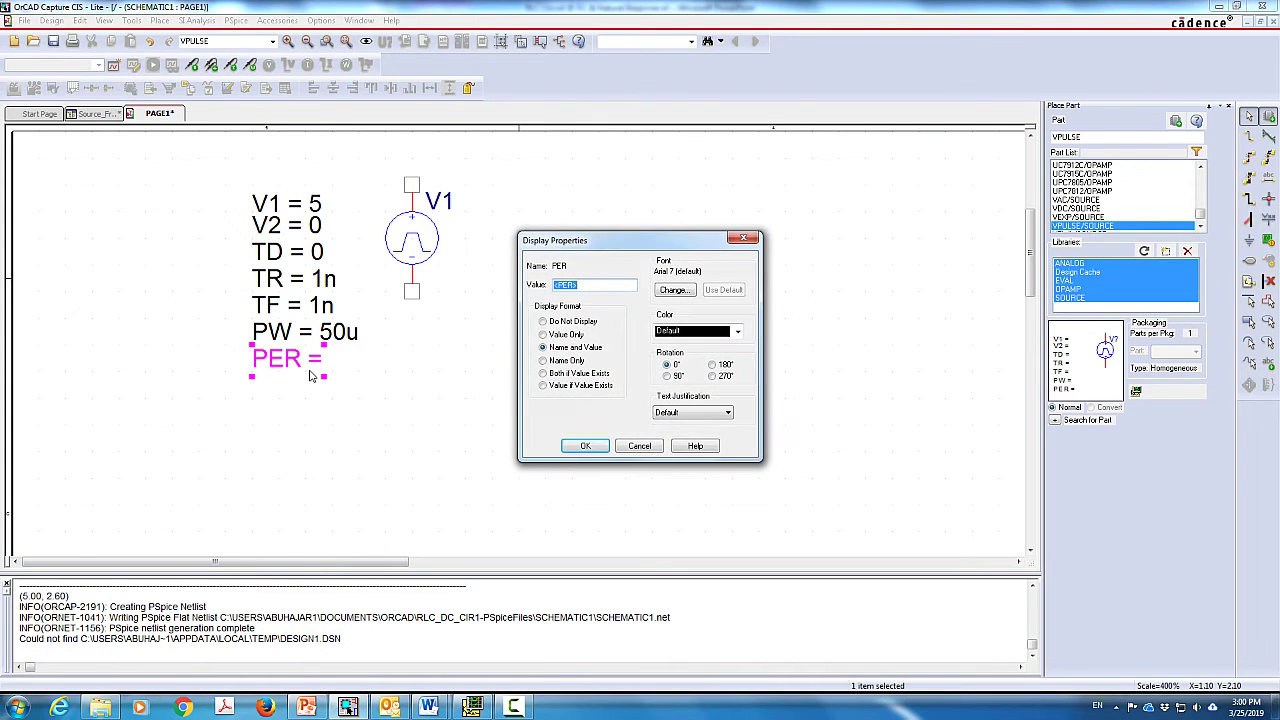
key("BackSpace")
type("100u")
key("Return")
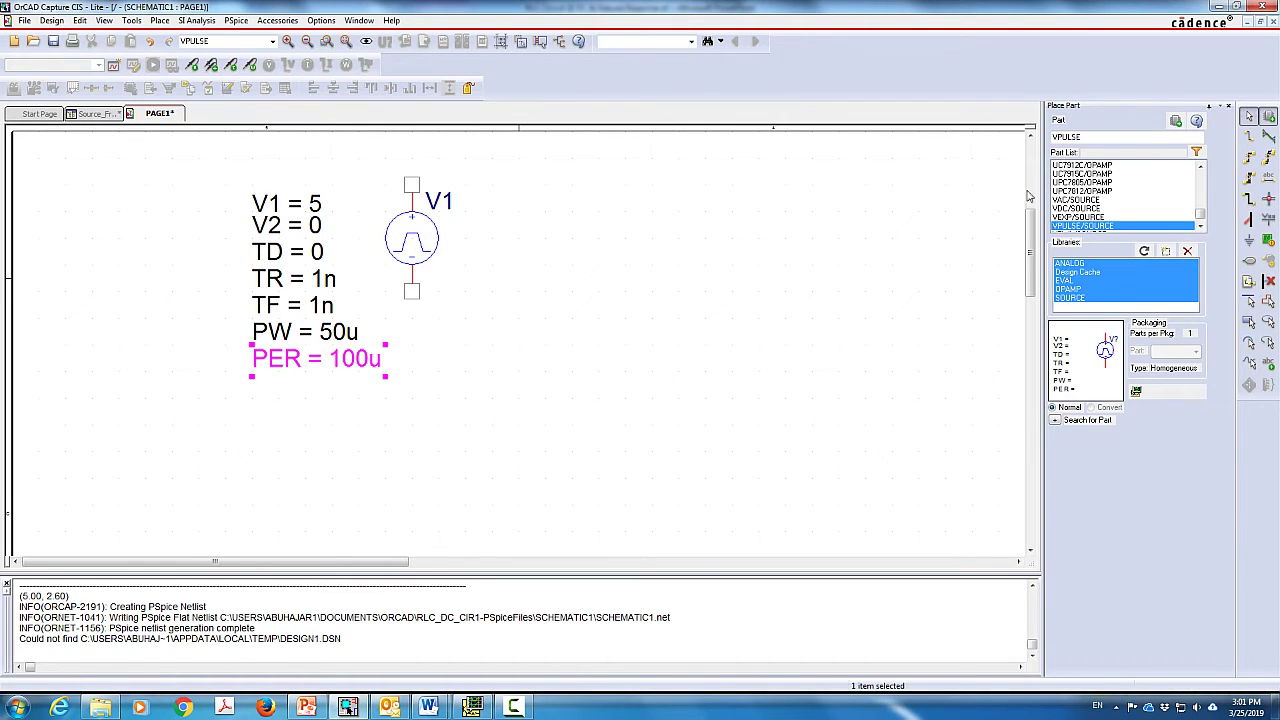
Place a horizontal resistor R from the ANALOG library just above and to the right of the pulse source
left_click_drag(1113, 141, 1091, 146)
type("R")
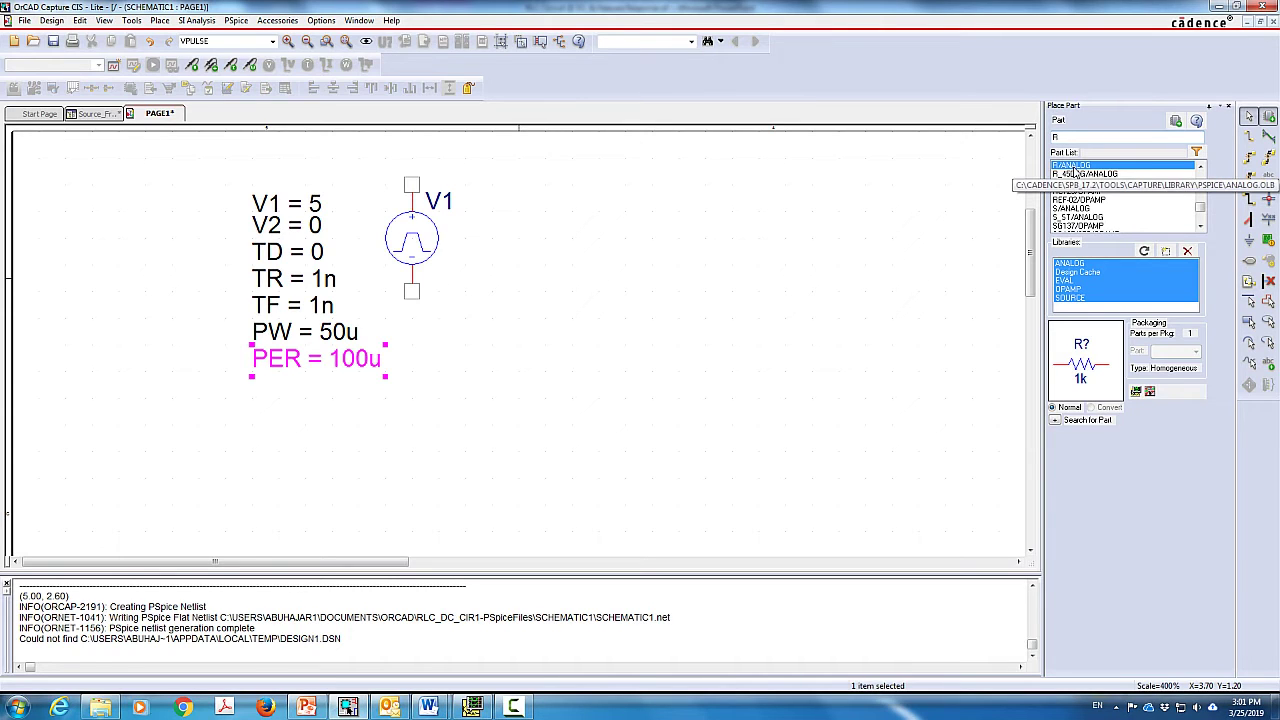
double_click(1100, 168)
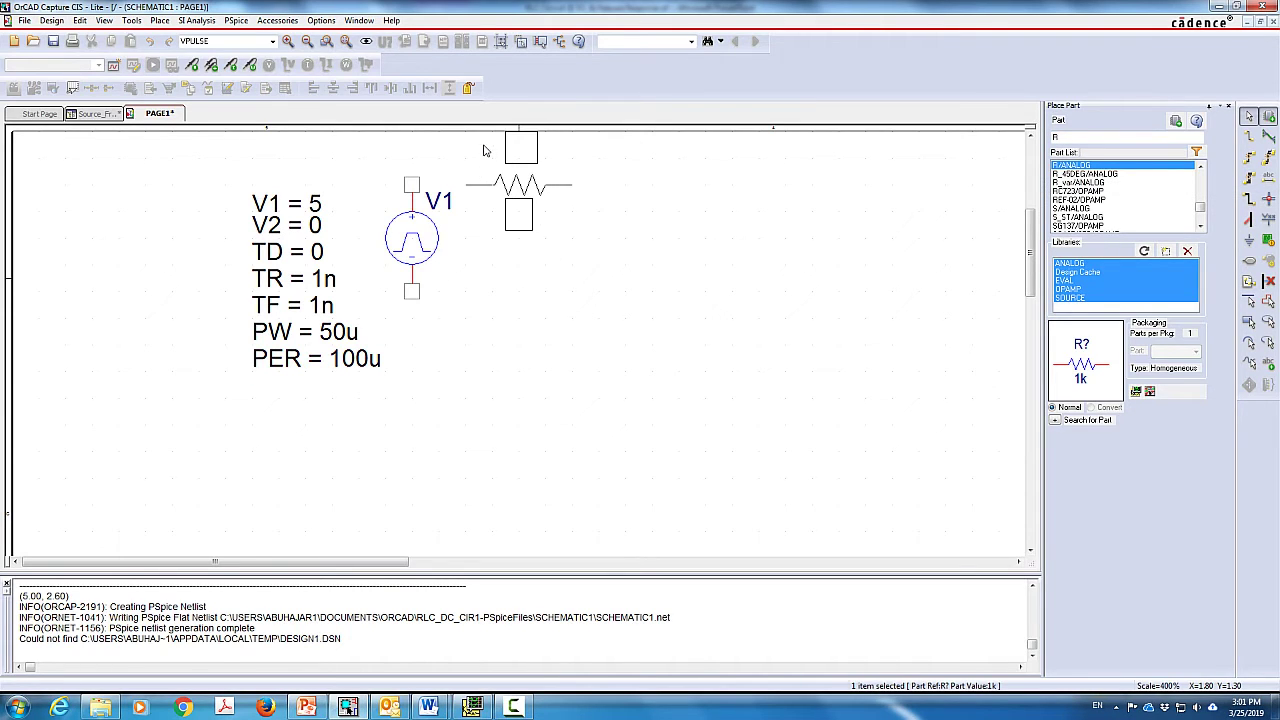
left_click(495, 150)
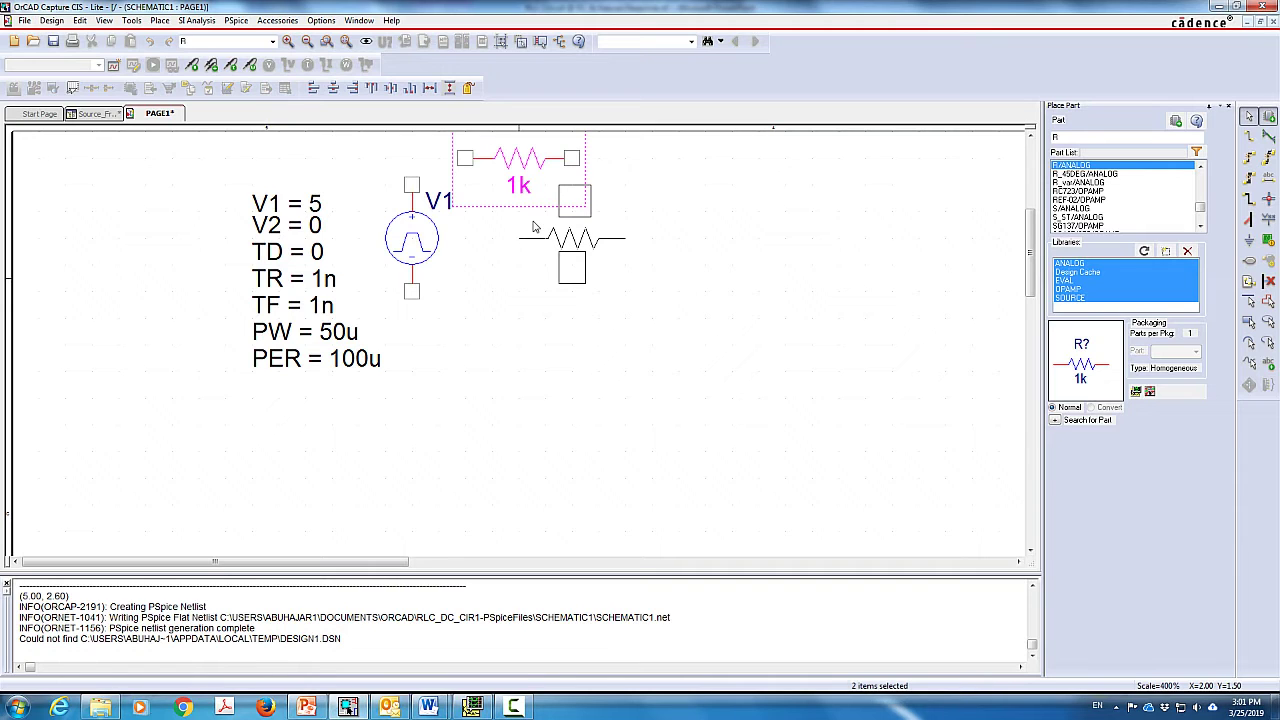
key("Escape")
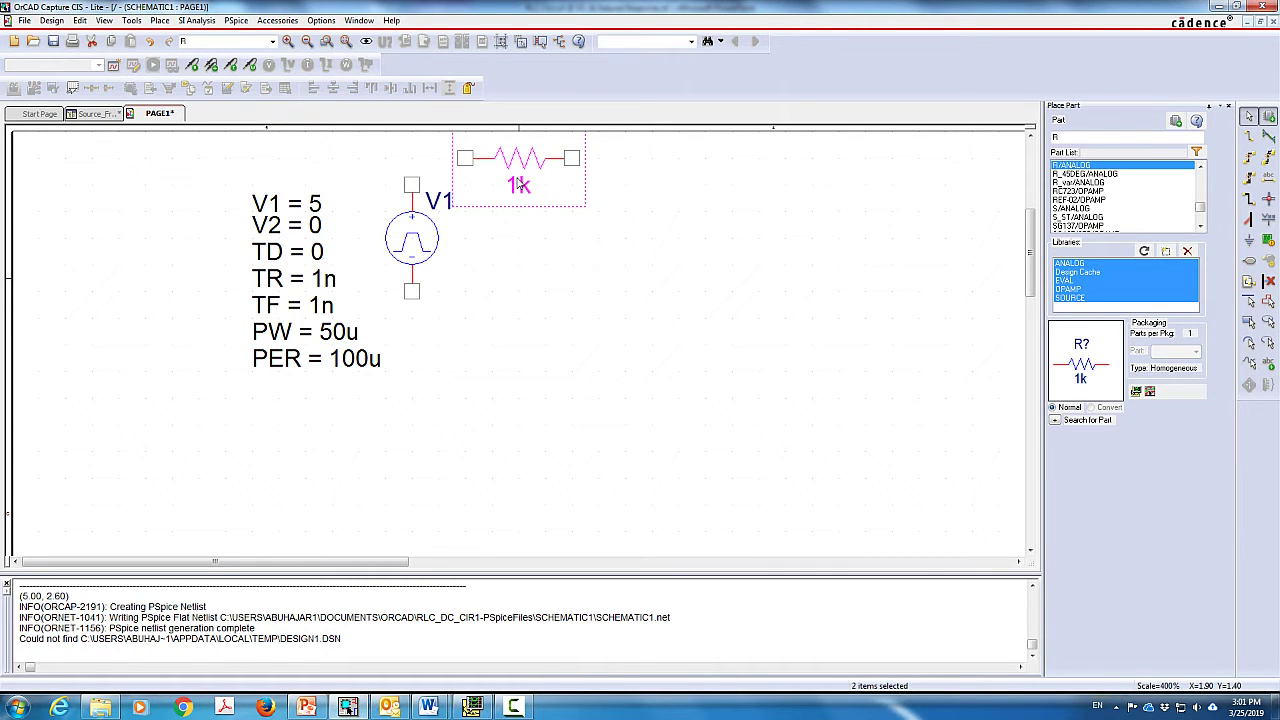
Set the horizontal resistor's value to 470
double_click(517, 187)
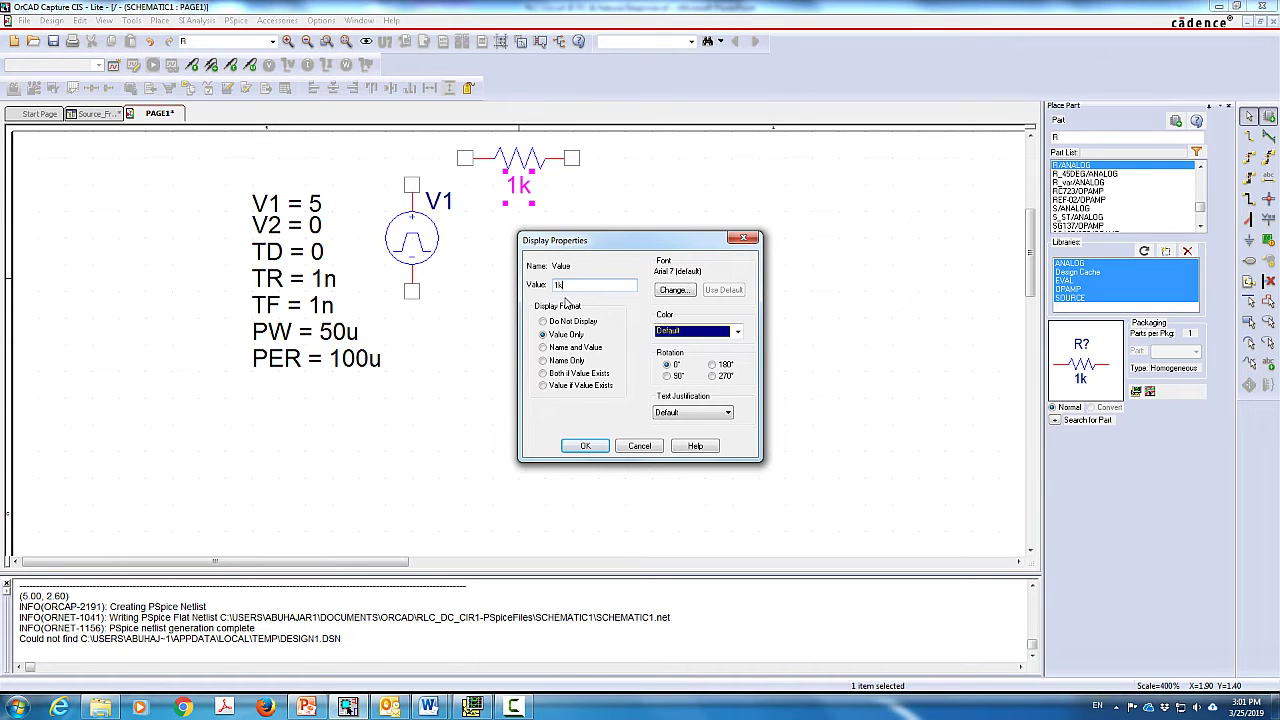
key("BackSpace")
type("470")
key("Return")
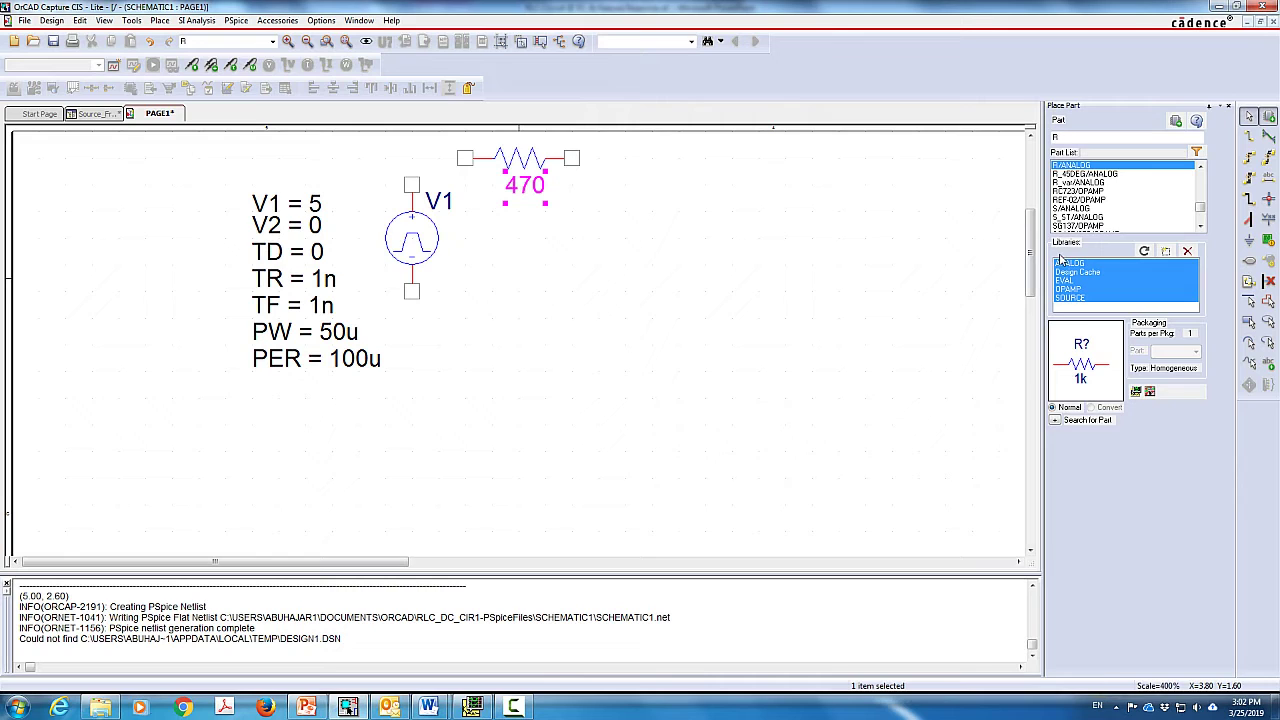
Place a second ANALOG resistor, rotated vertically, to the right of the 470 resistor with its upper pin level with that resistor
left_click(1069, 136)
double_click(1068, 166)
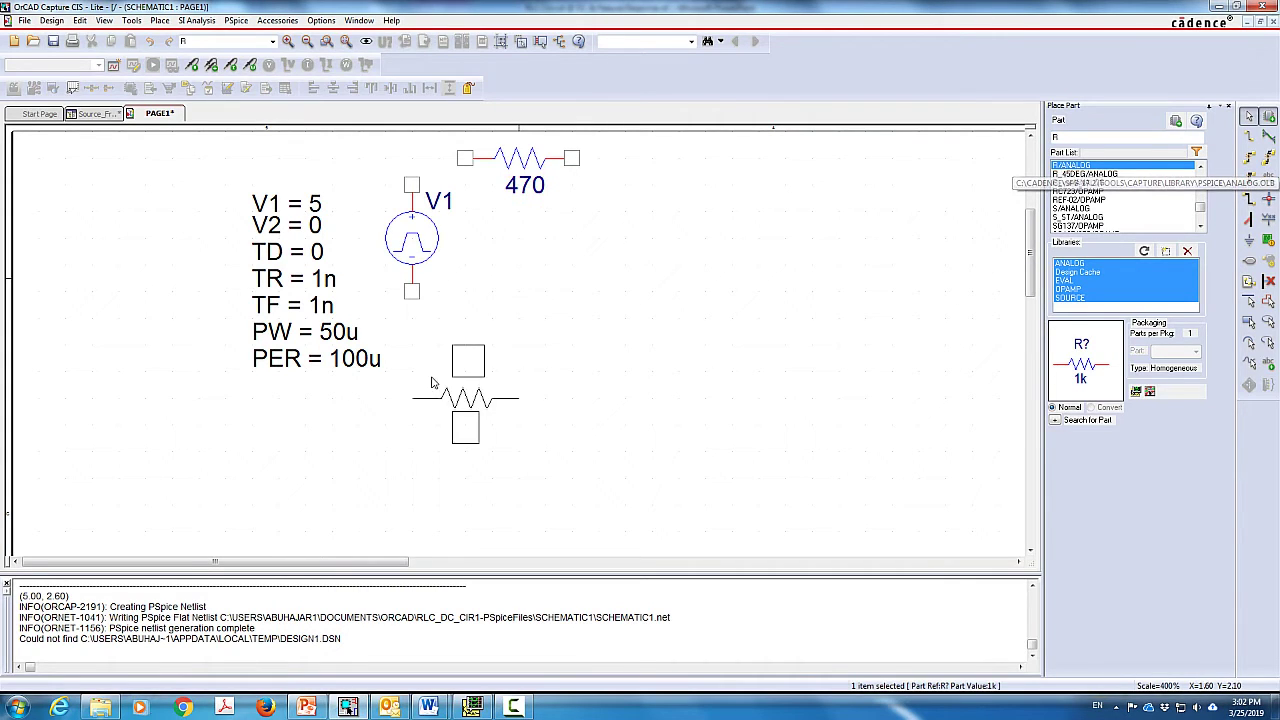
key("r")
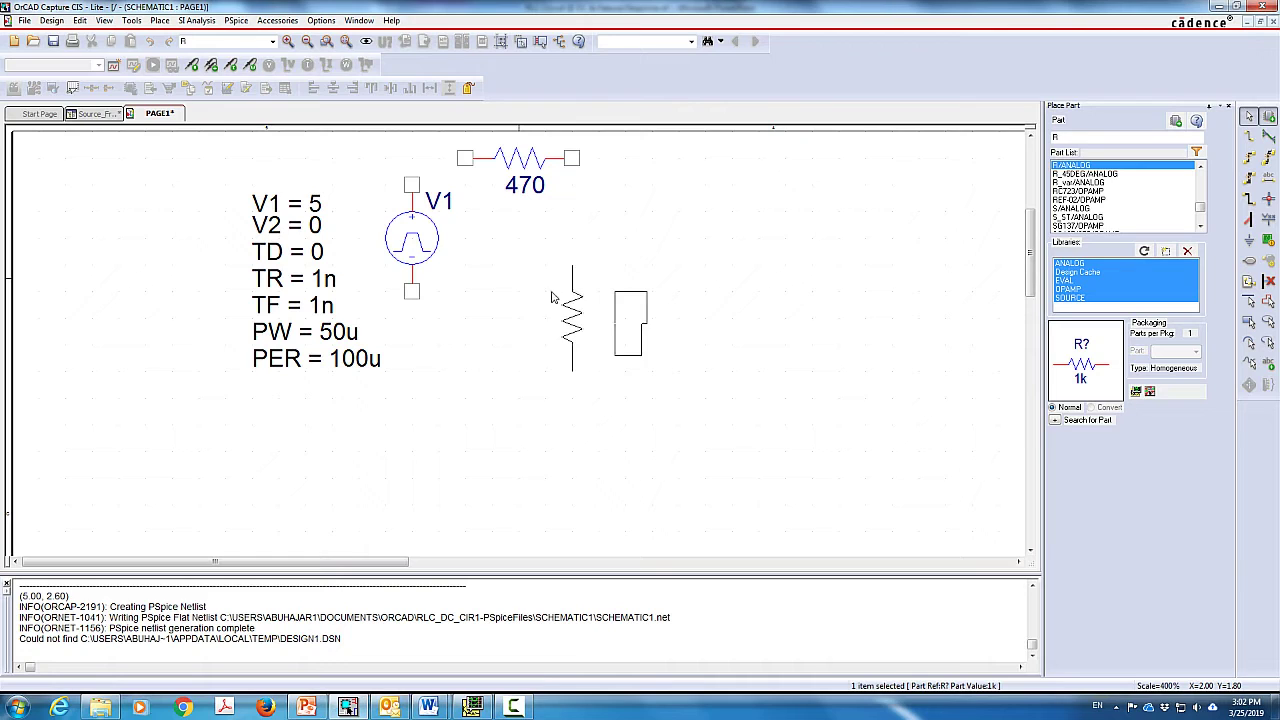
left_click(593, 201)
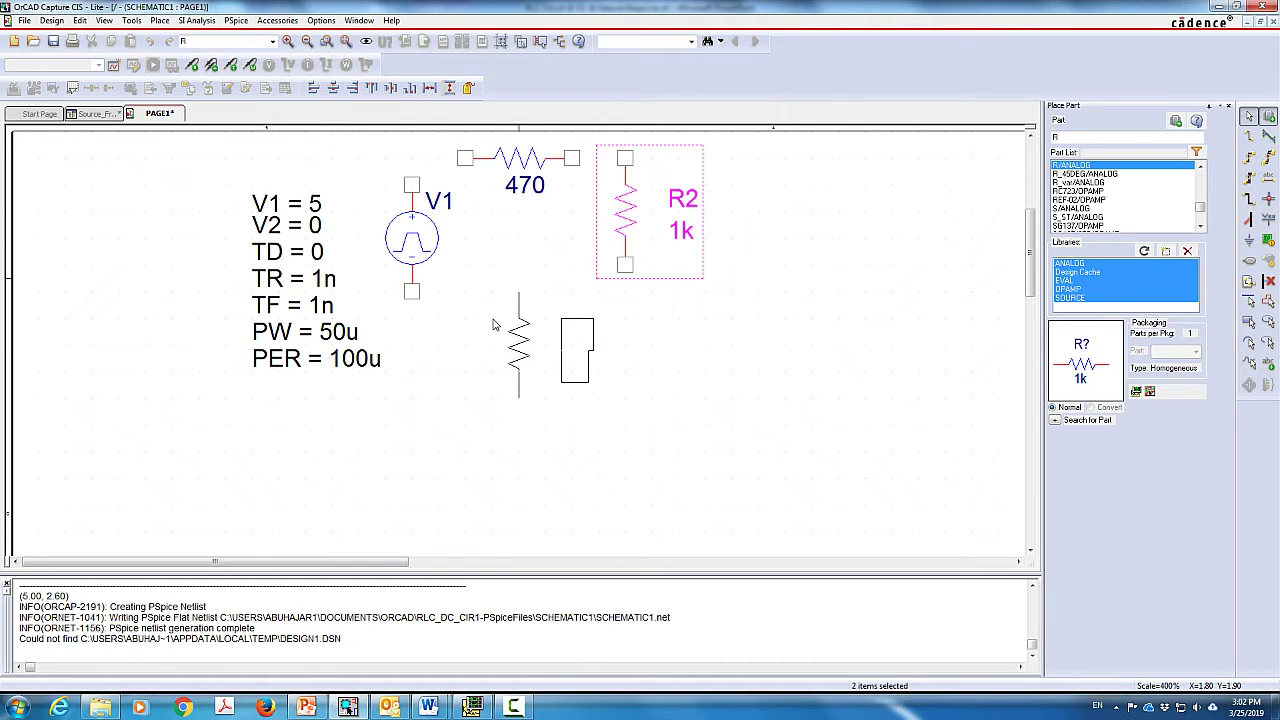
Set the value of the vertical resistor R2 to 470
key("Escape")
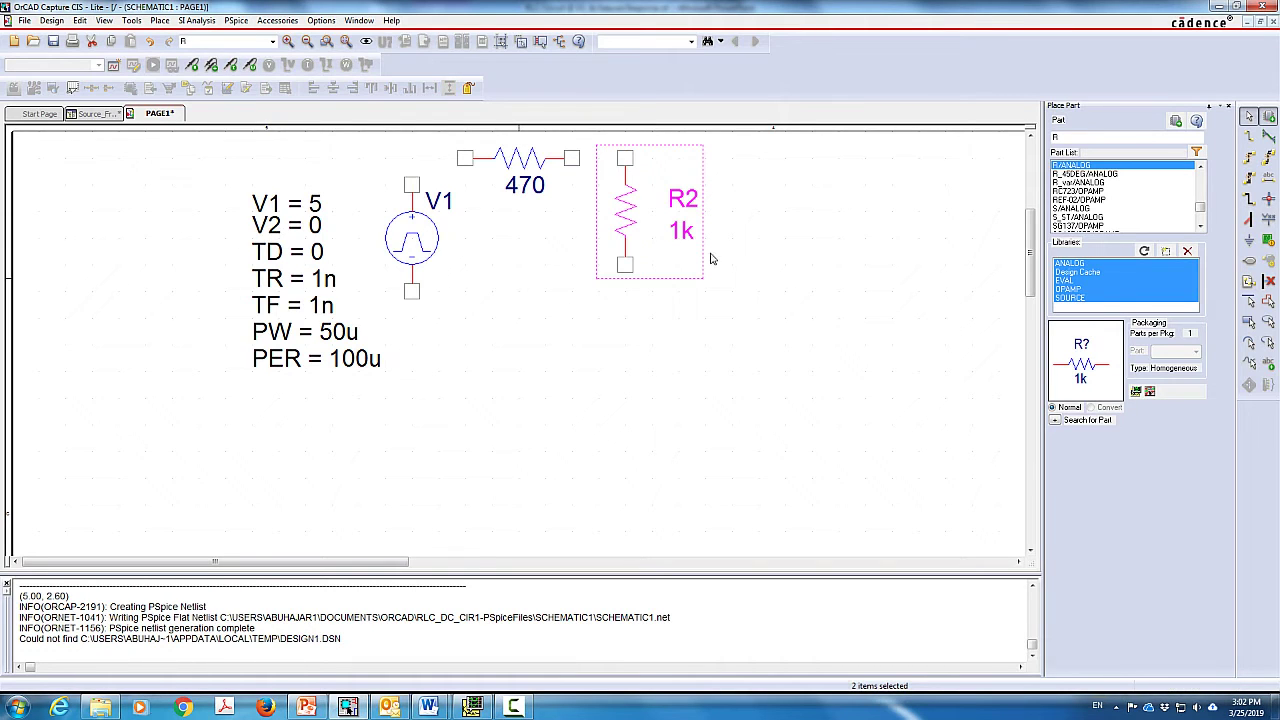
left_click(684, 234)
double_click(684, 234)
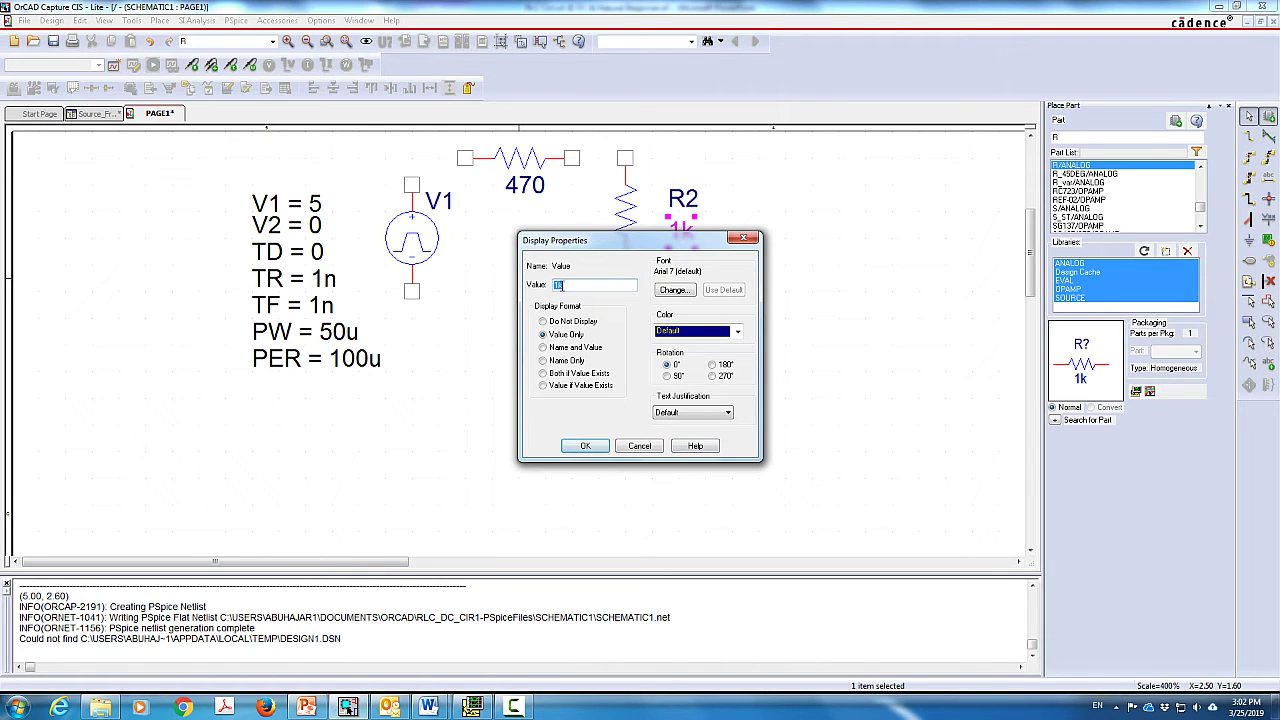
type("470")
key("Return")
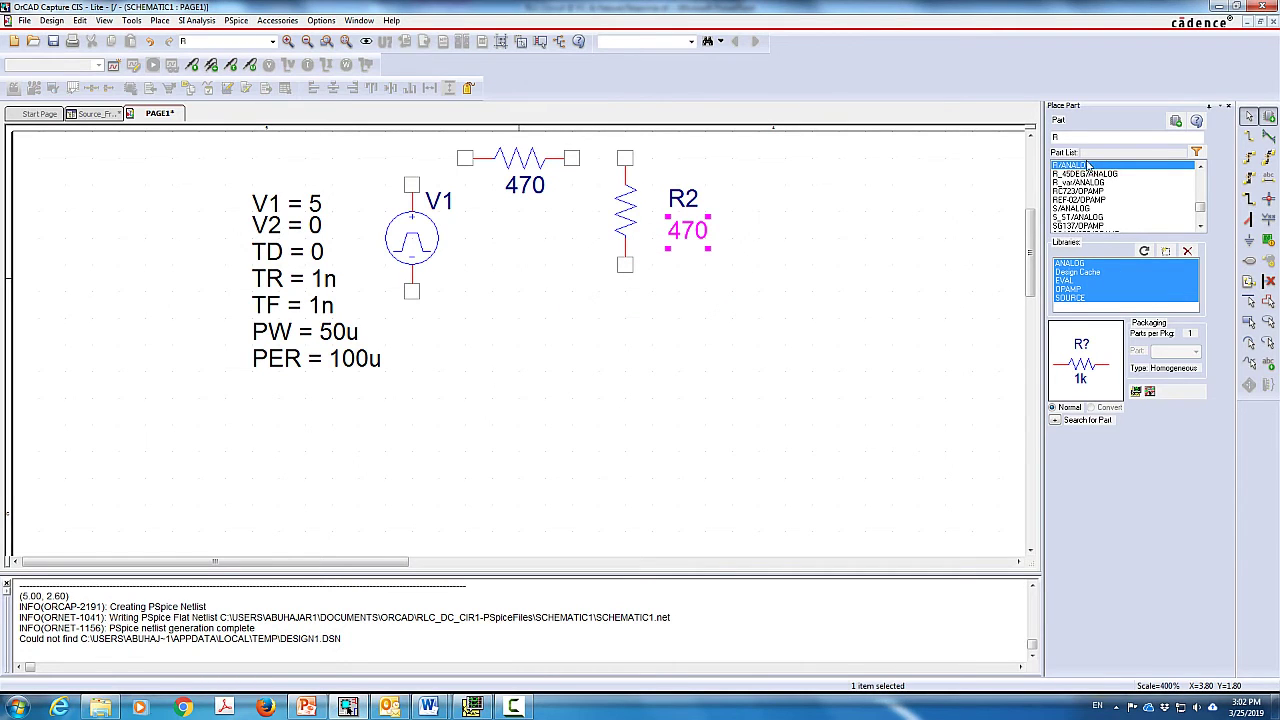
Place a horizontal inductor L from the ANALOG library to the right of R2, level with R2's upper pin
key("BackSpace")
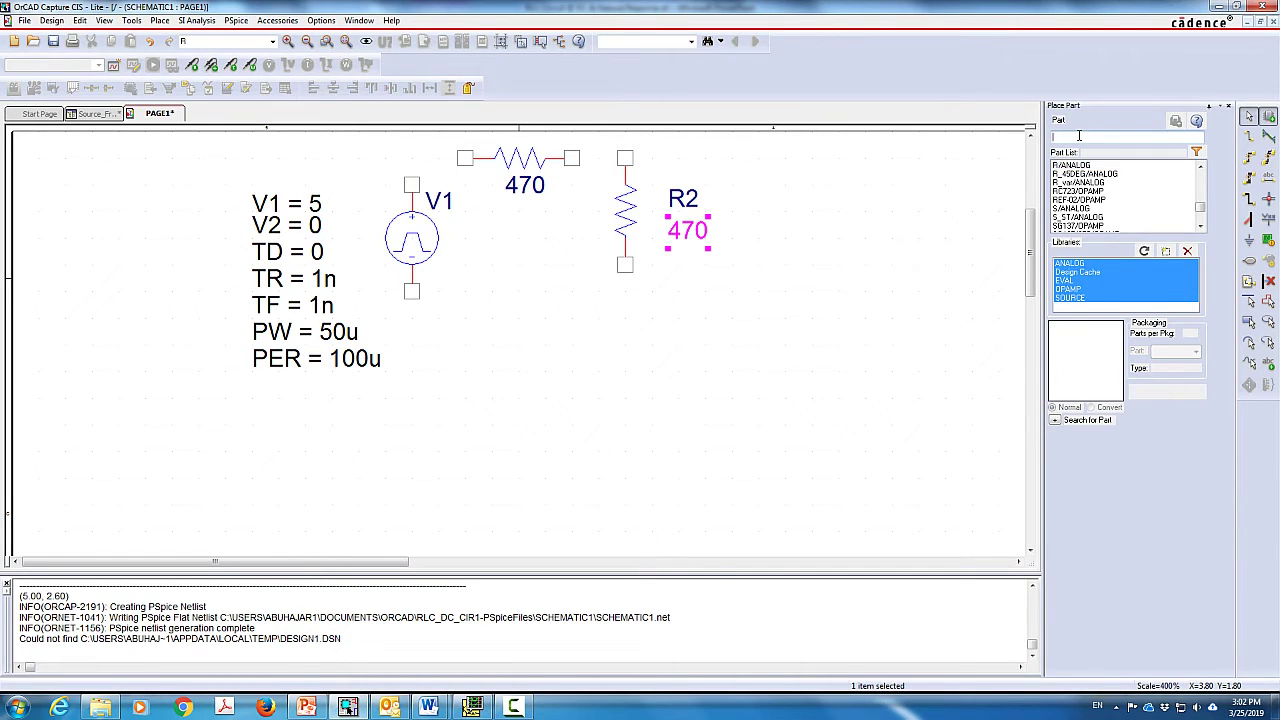
type("L")
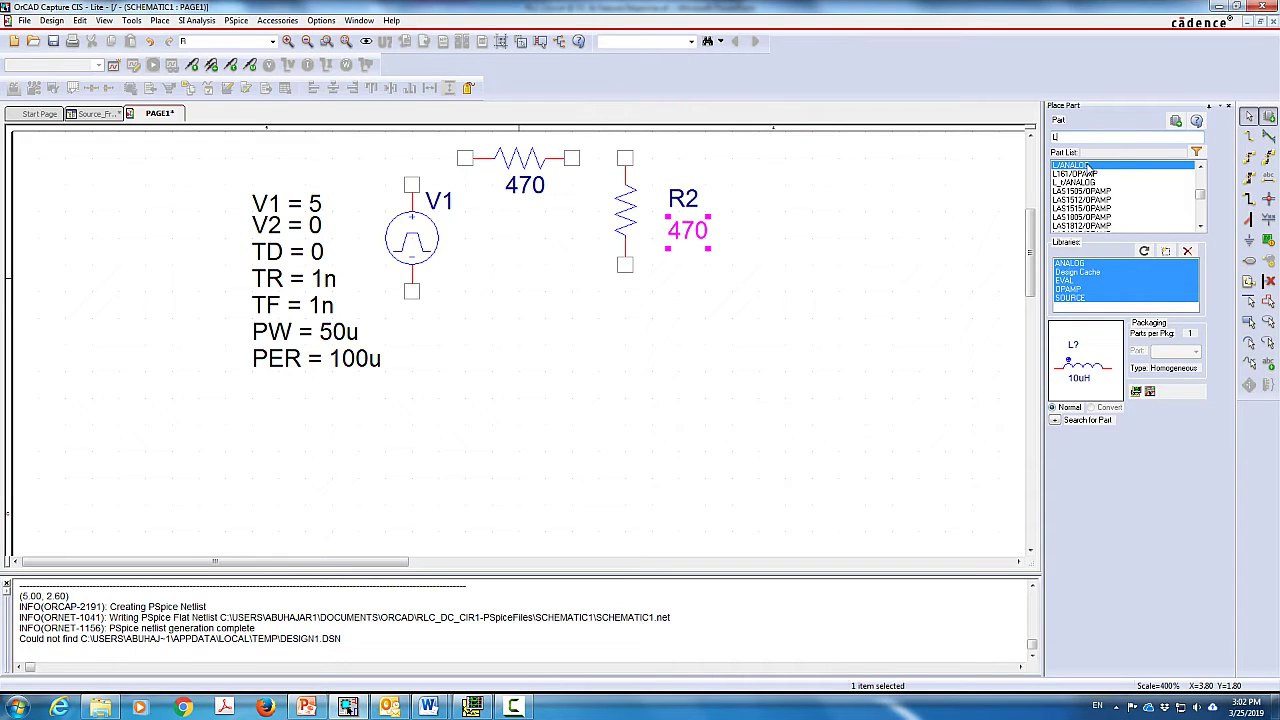
double_click(1087, 166)
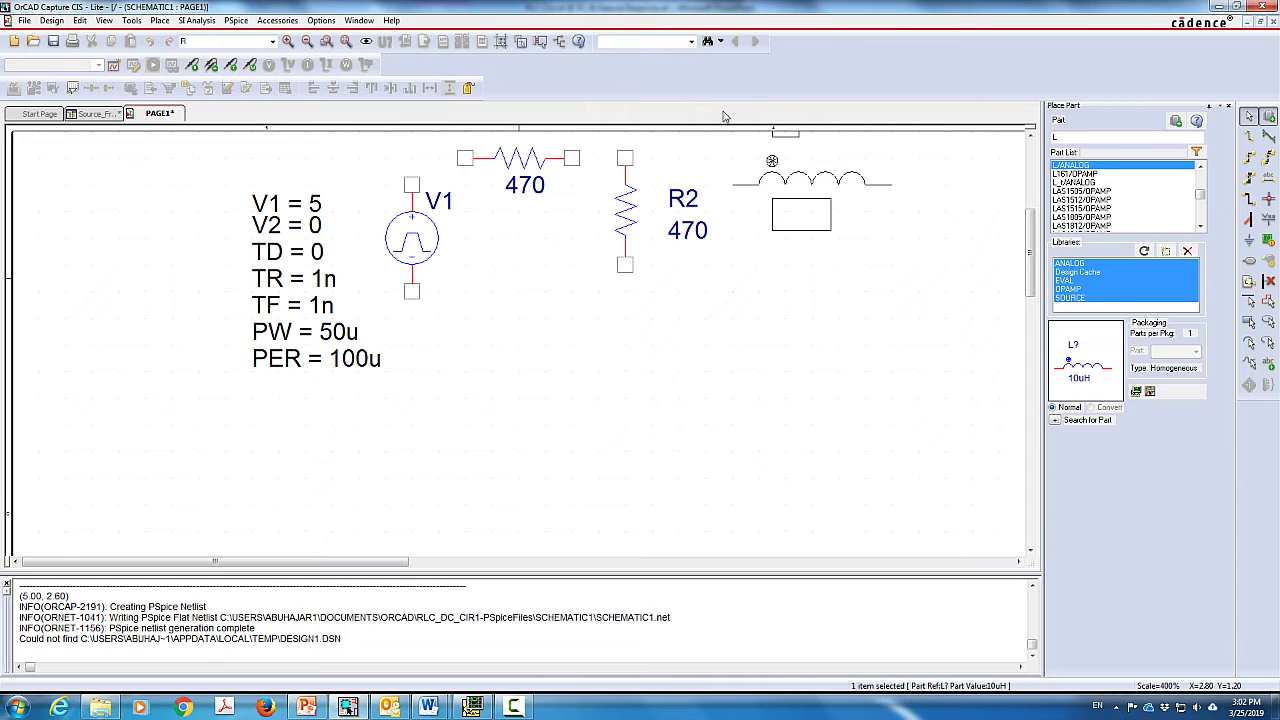
left_click(1031, 140)
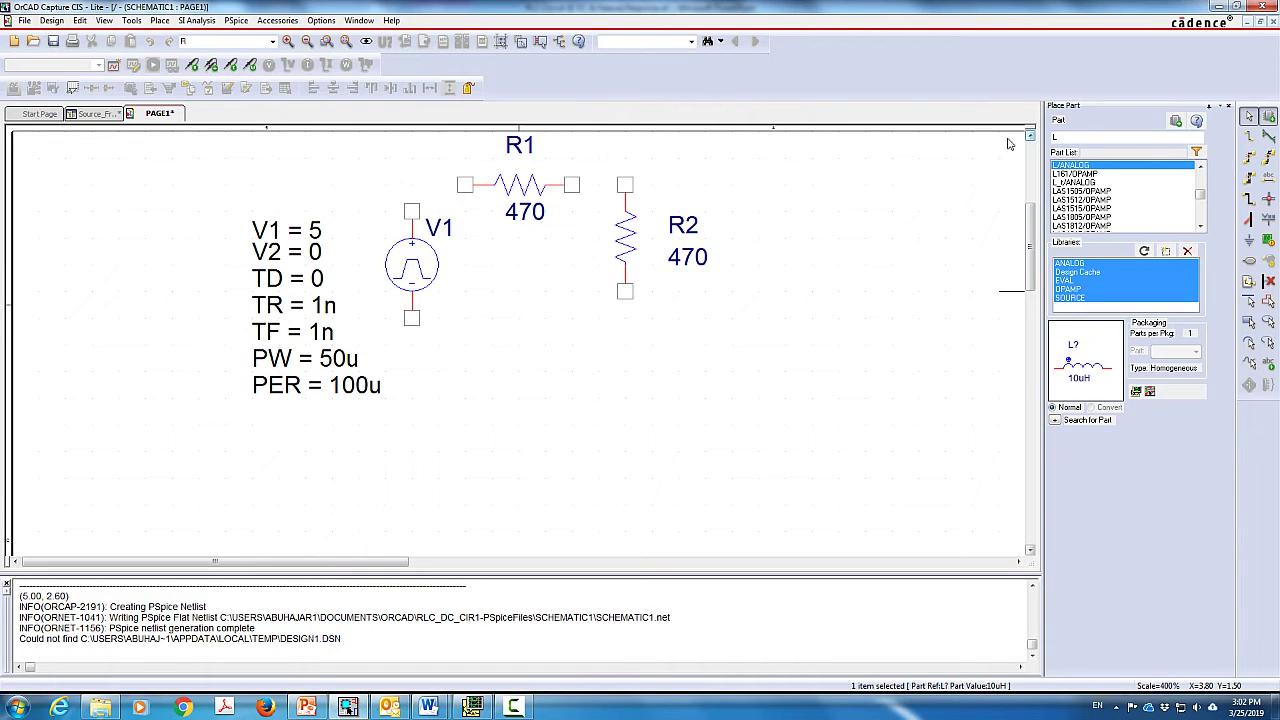
left_click(714, 142)
key("Escape")
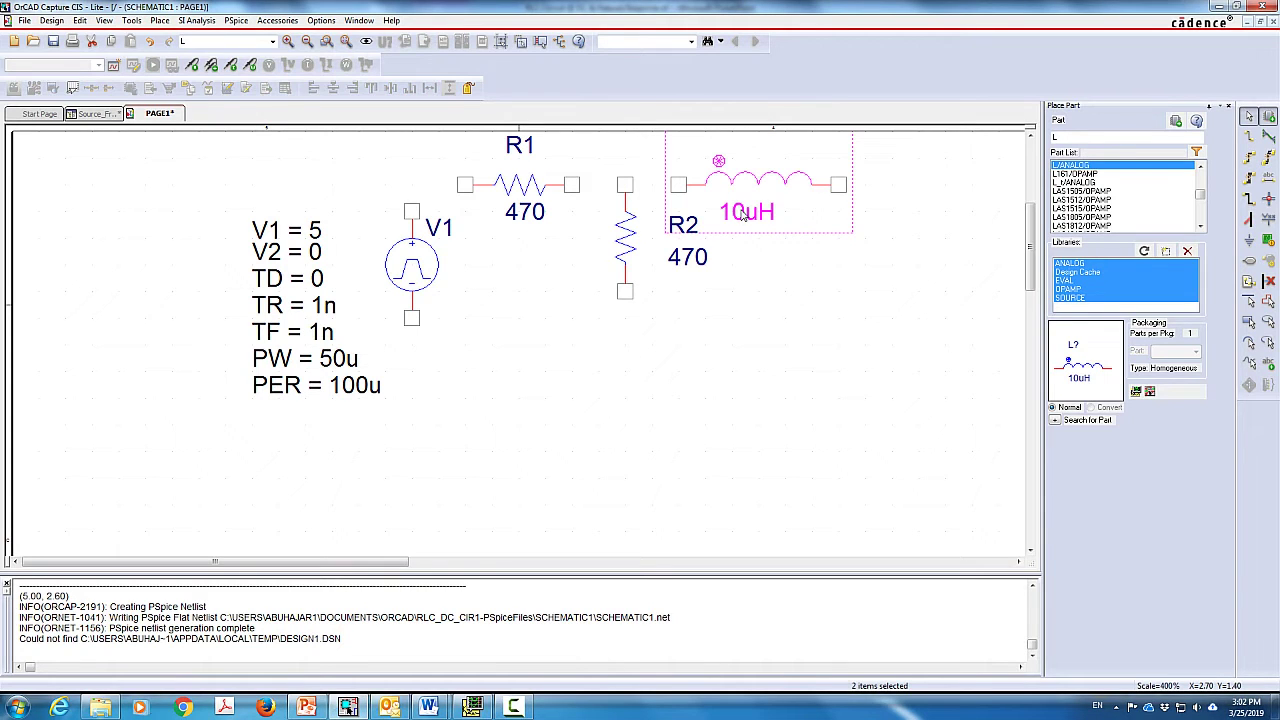
Set the inductor's value to 1mH
double_click(752, 215)
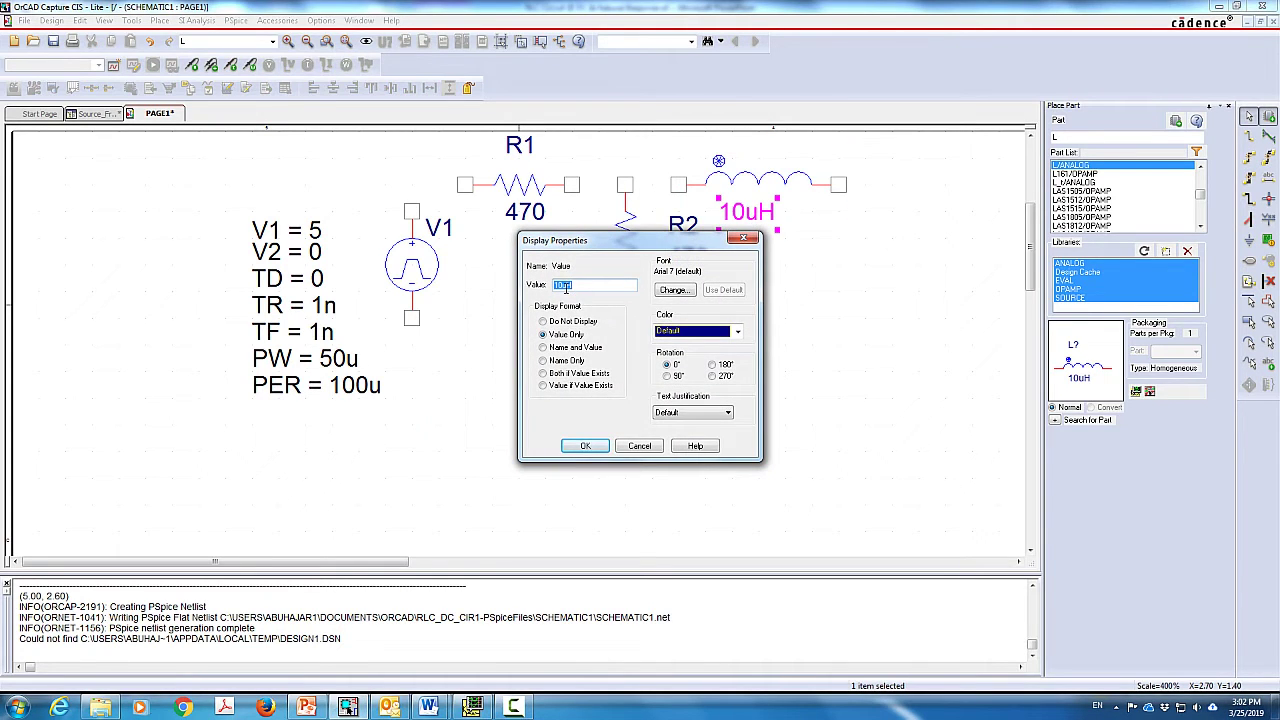
left_click(566, 287)
key("Return")
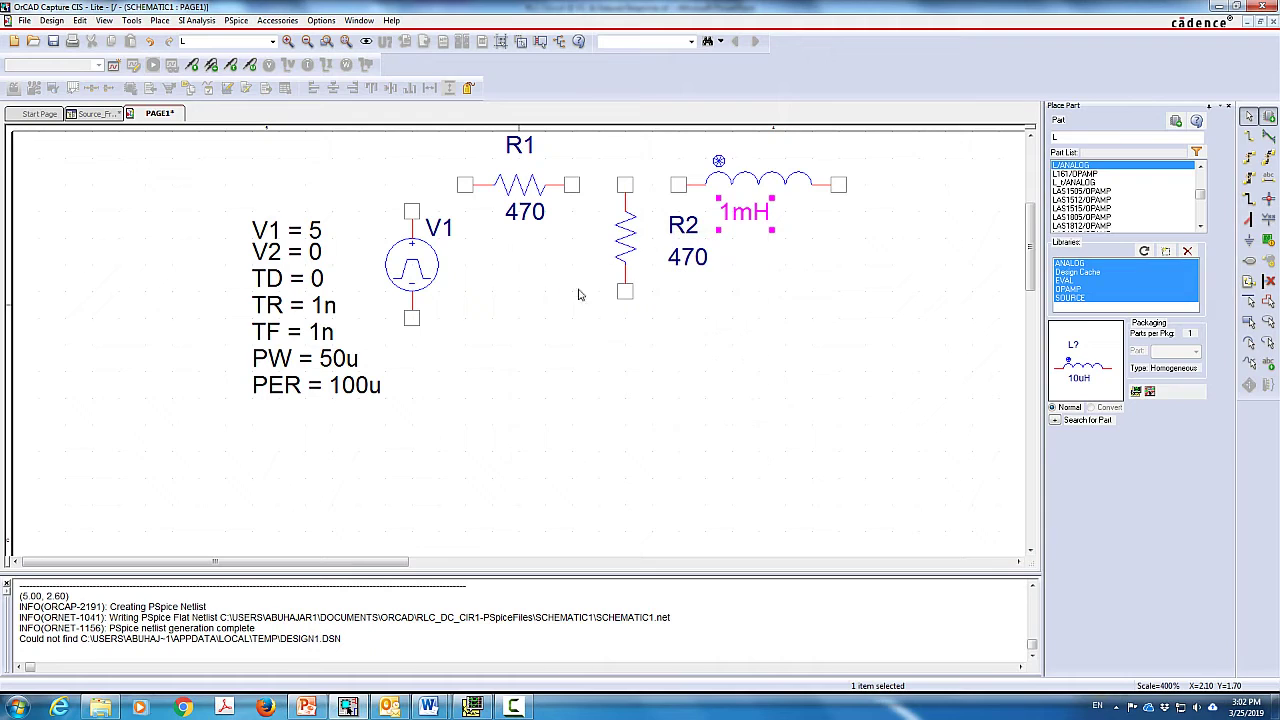
Place a third ANALOG resistor, rotated vertically, just right of the inductor with its upper pin level with the inductor
key("BackSpace")
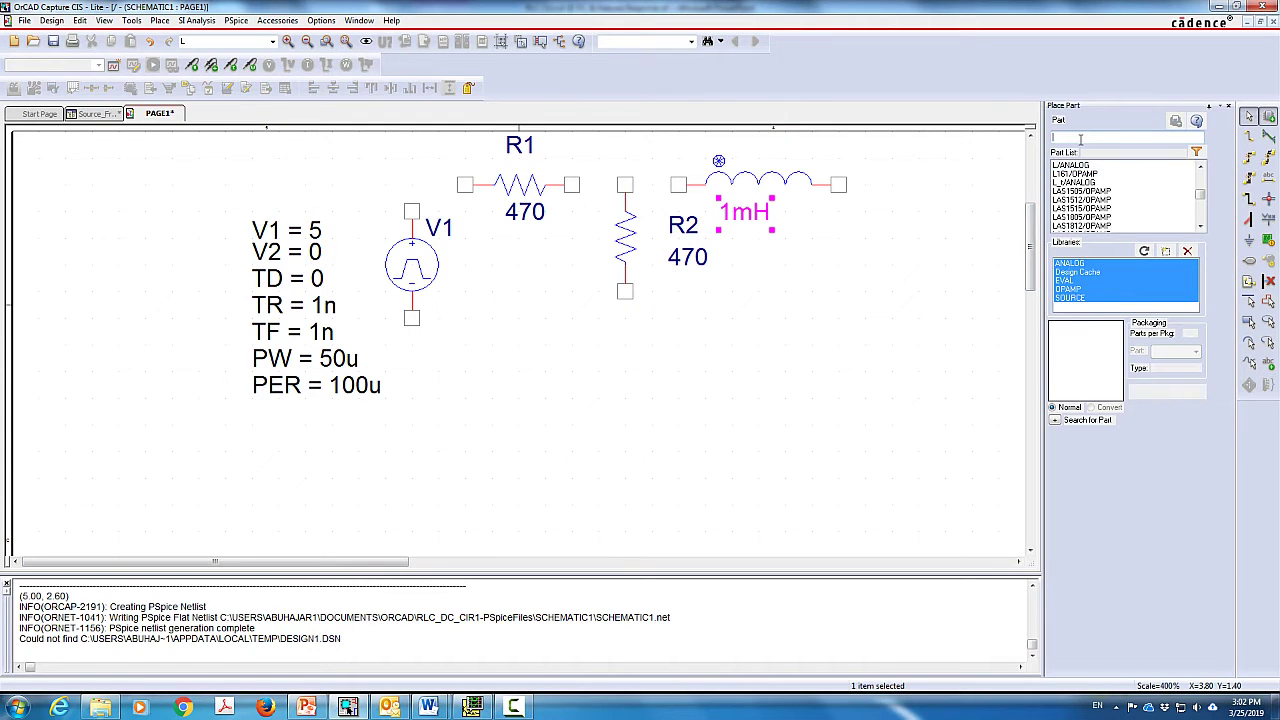
type("R")
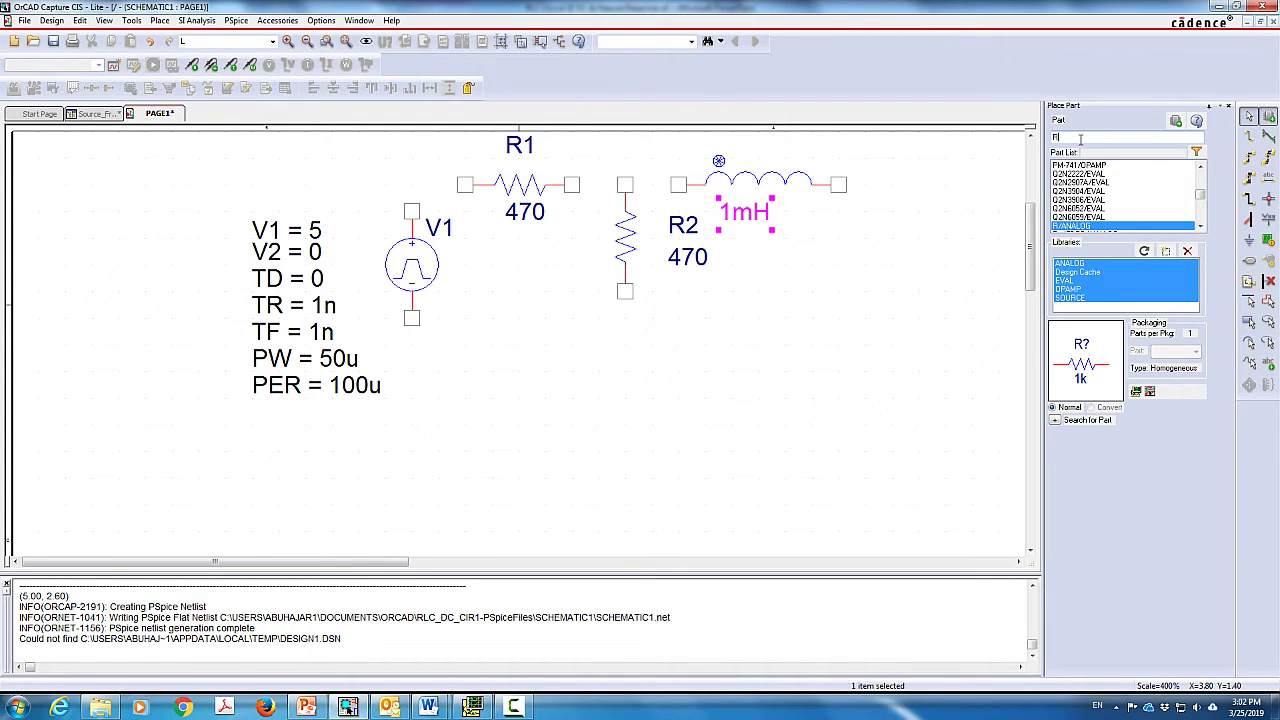
double_click(1075, 226)
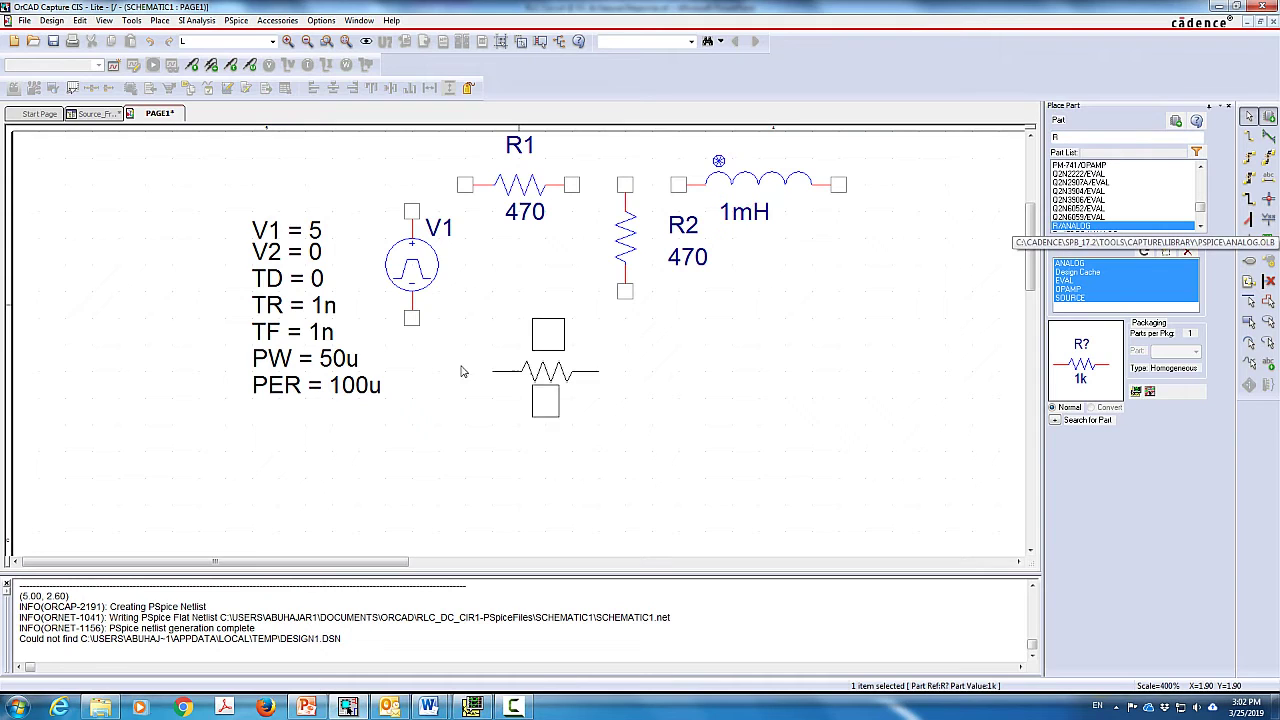
key("r")
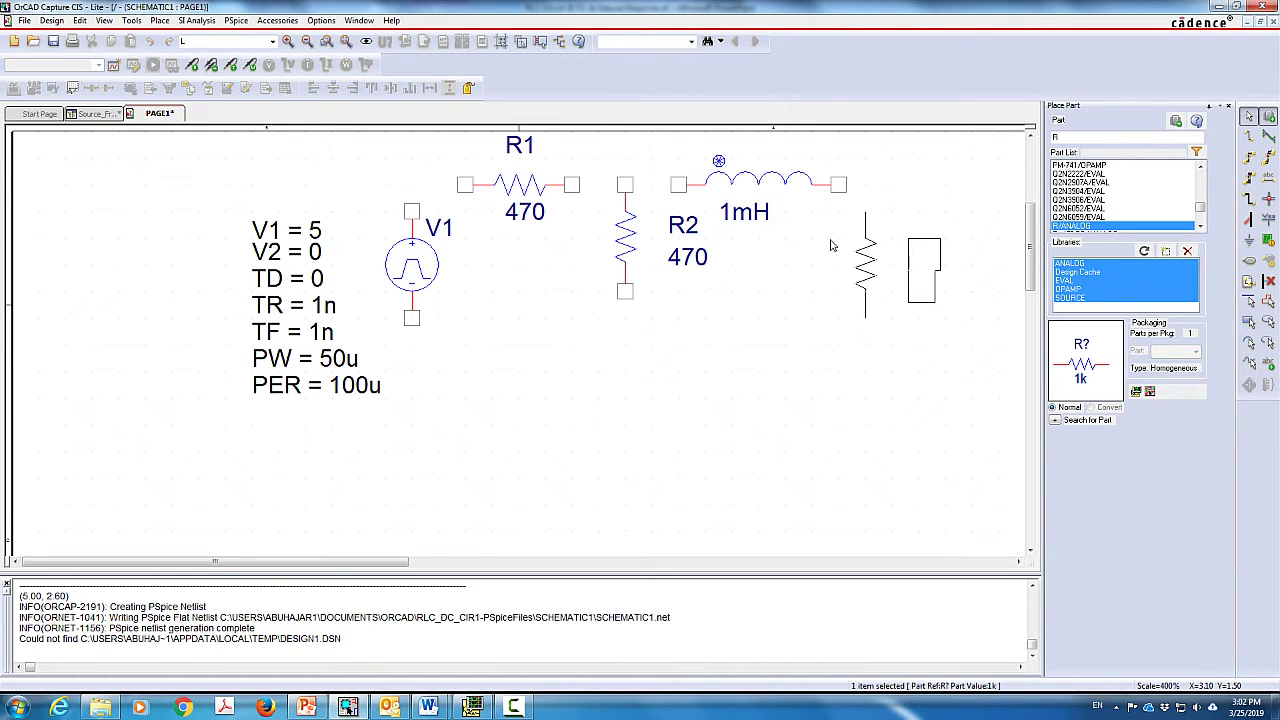
left_click(822, 228)
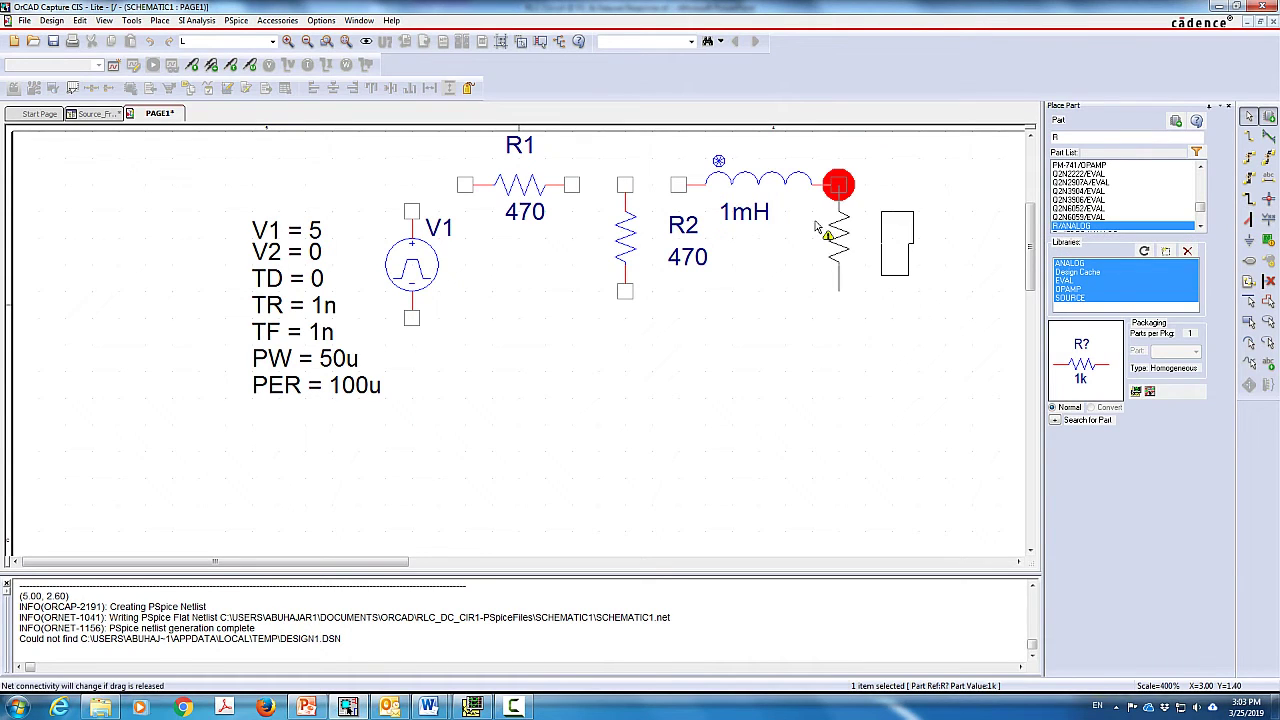
left_click(871, 228)
key("Escape")
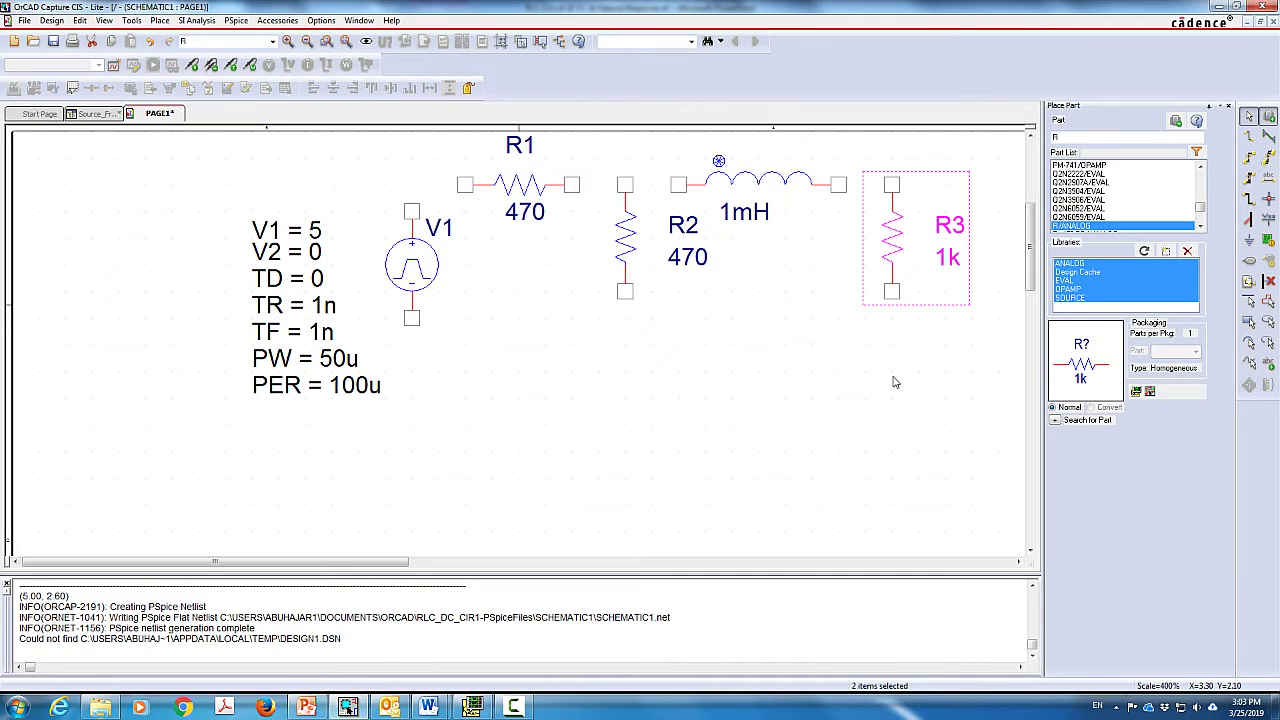
Set the value of the resistor right of the inductor to 200
double_click(948, 259)
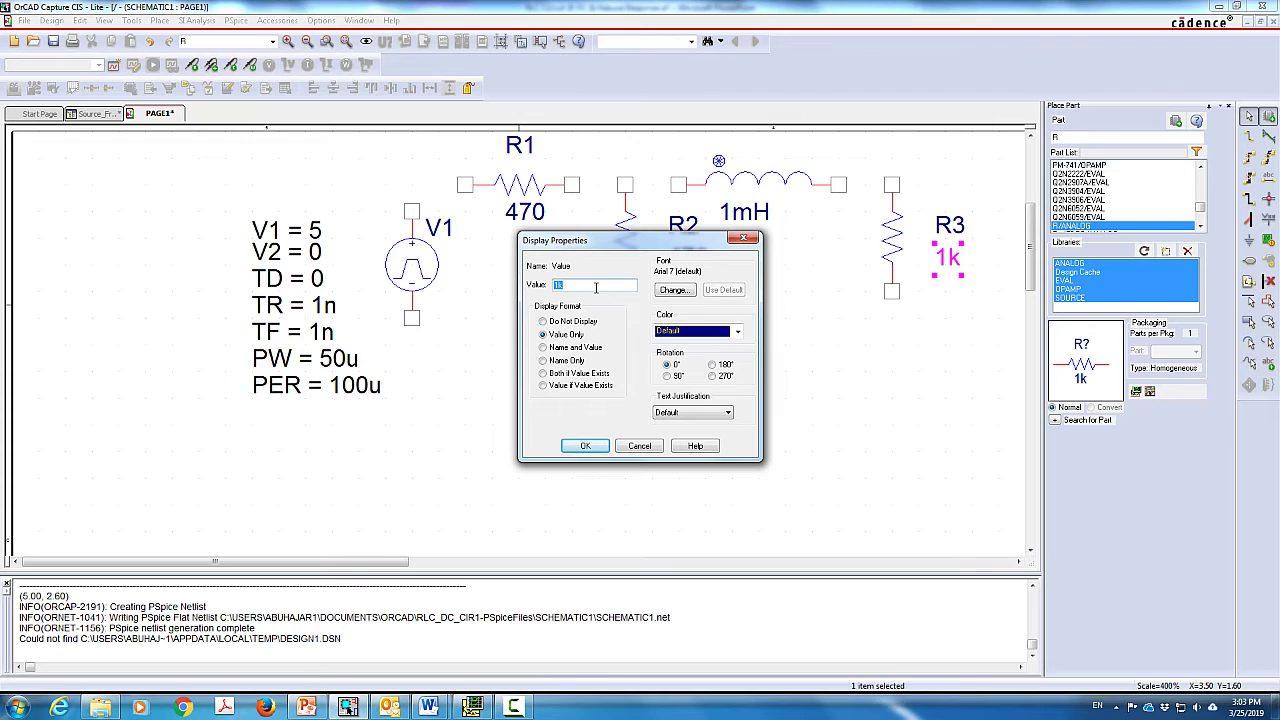
key("BackSpace")
type("200")
key("Return")
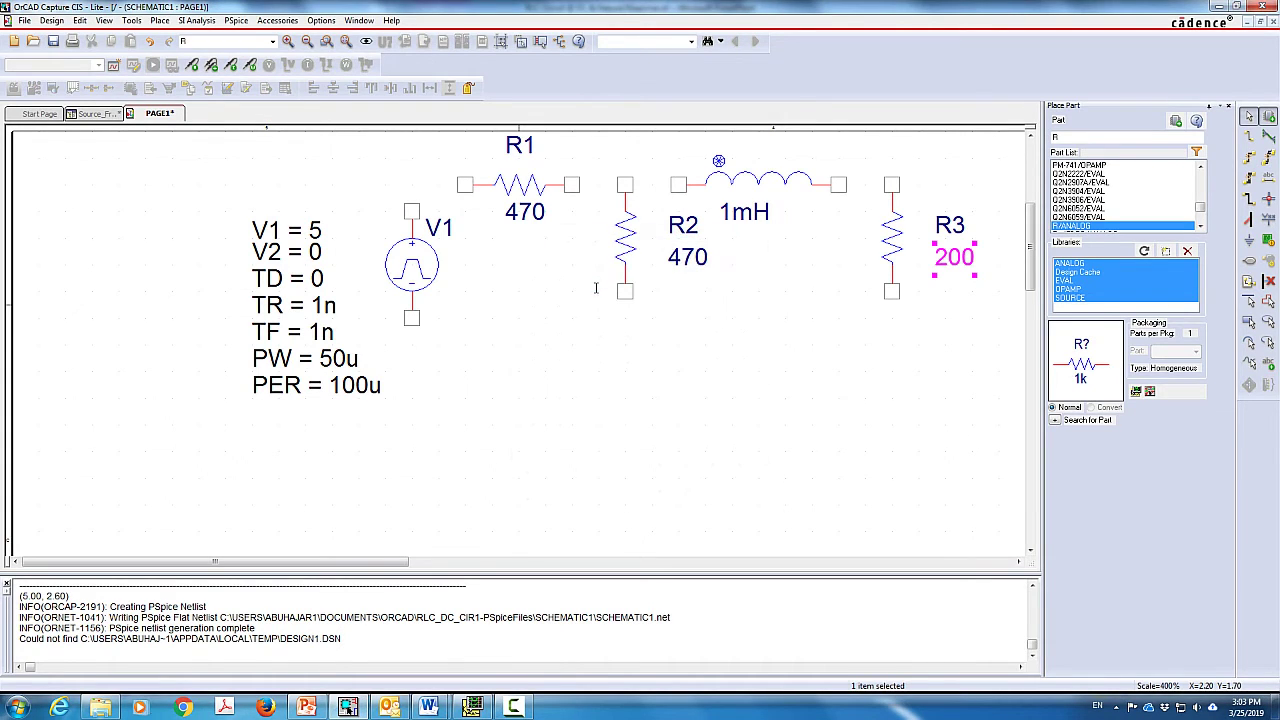
left_click(792, 354)
Place a 0/CAPSYM ground symbol directly below R2
left_click(1249, 240)
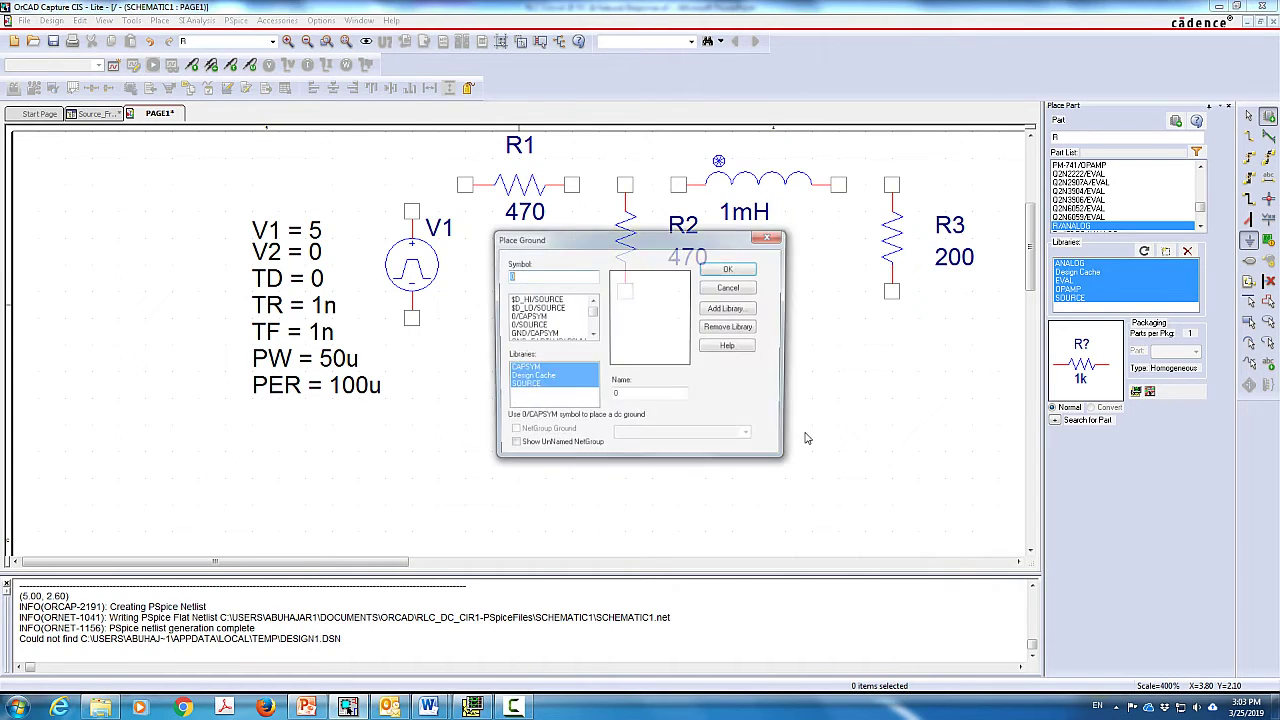
double_click(524, 317)
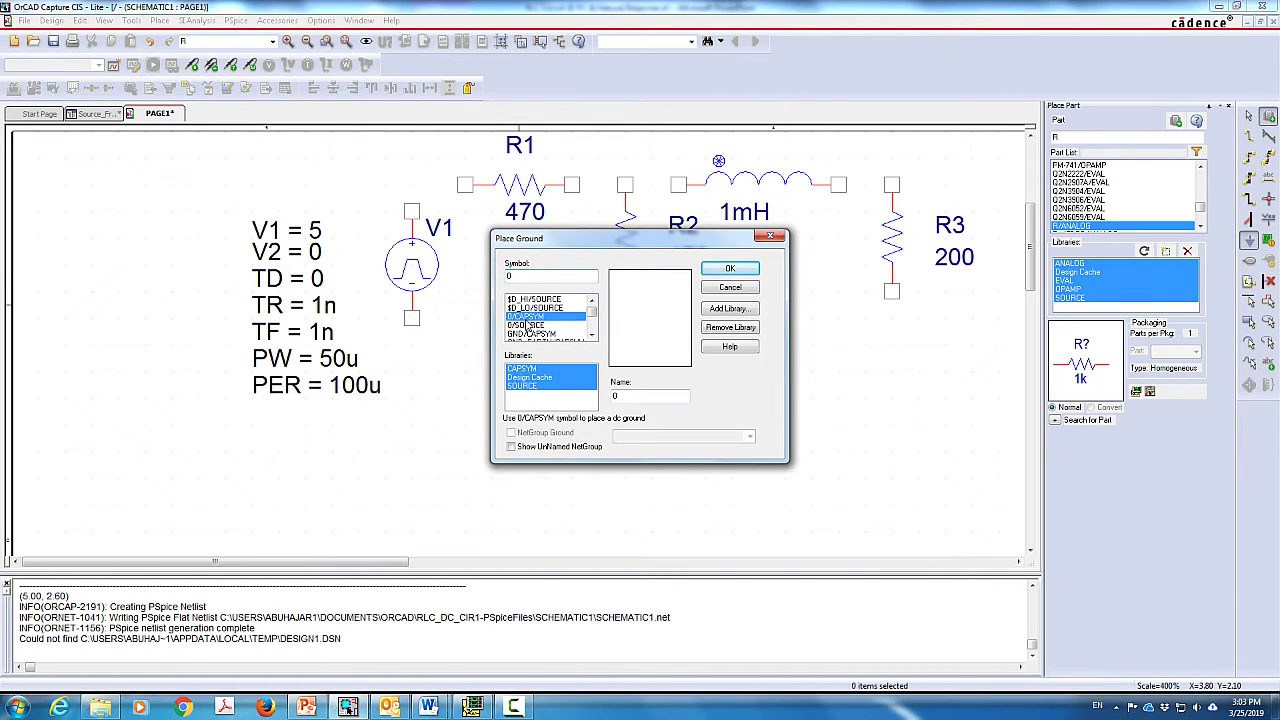
left_click(624, 390)
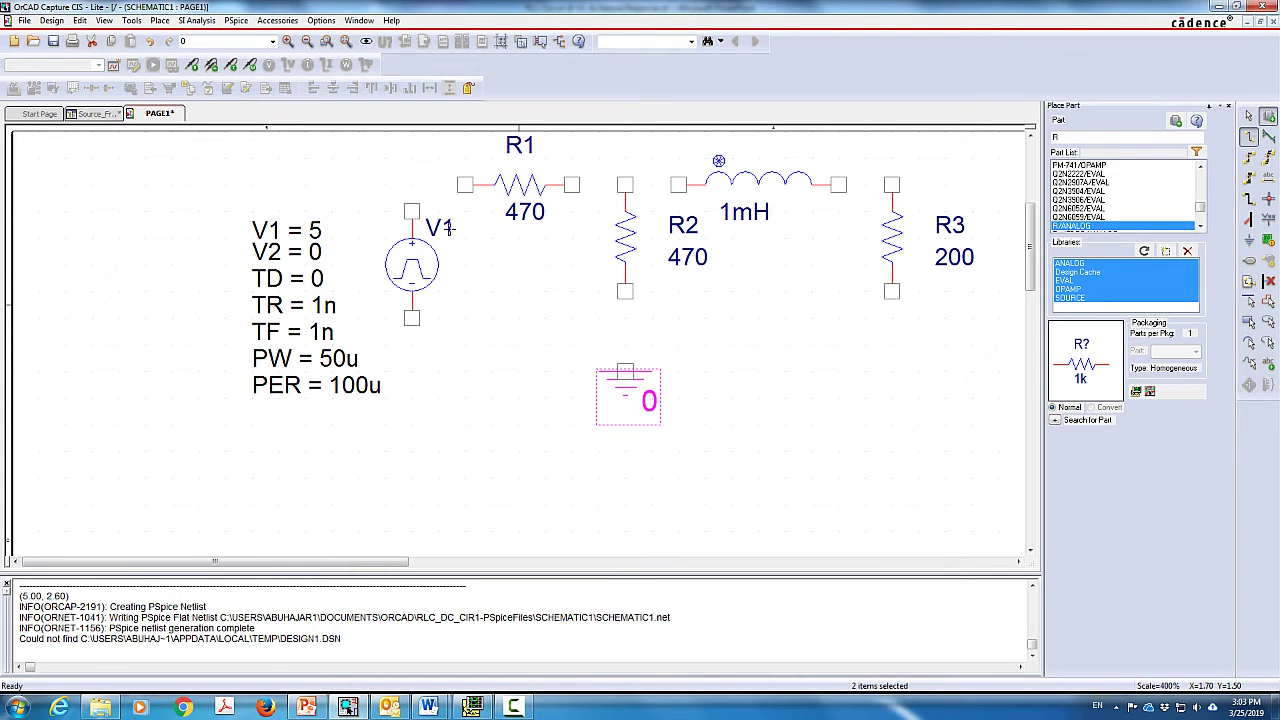
Wire the upper branch from the pulse source's positive pin through R1, R2's upper pin and the inductor to R3's upper pin
left_click(412, 208)
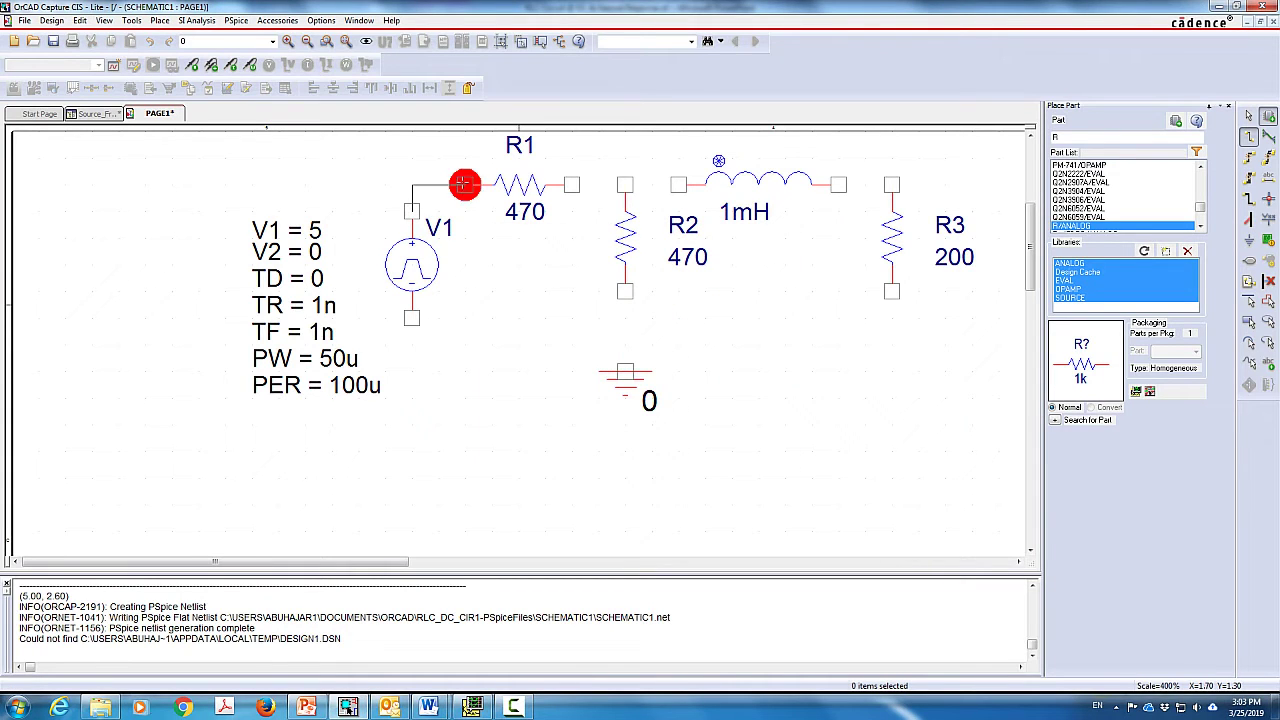
left_click(465, 184)
left_click(571, 184)
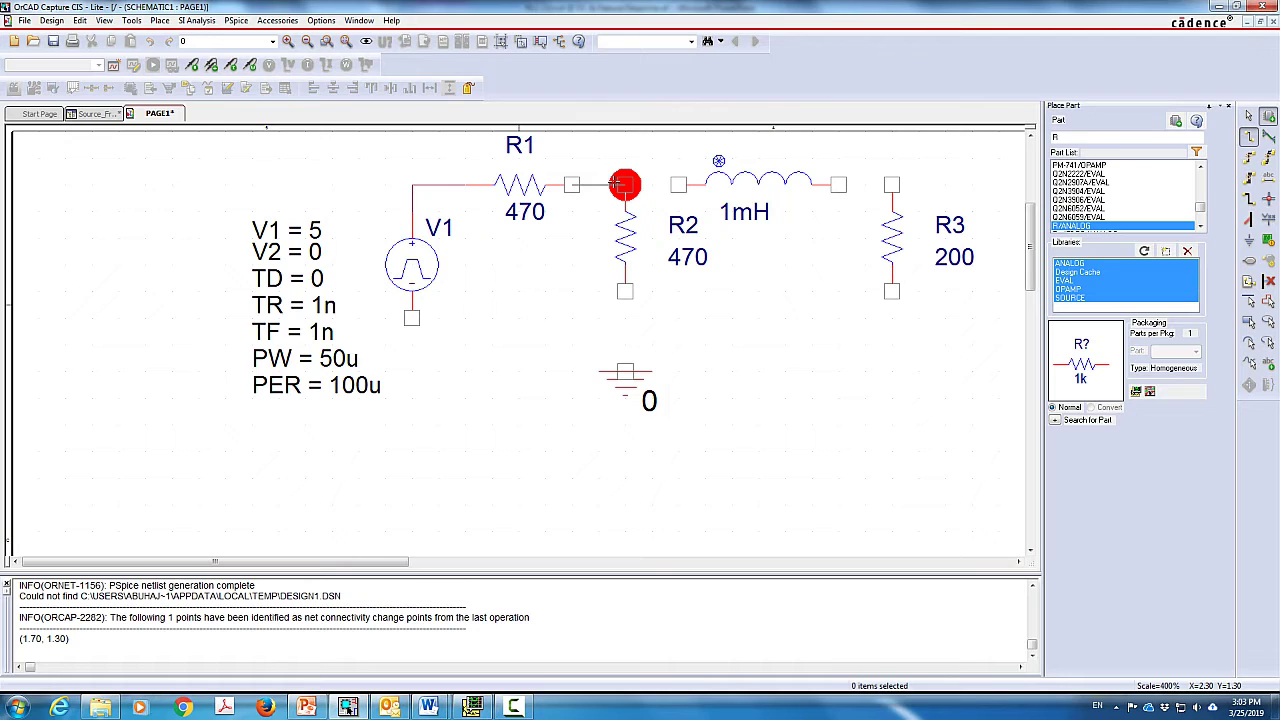
left_click(624, 184)
left_click(624, 184)
left_click(678, 184)
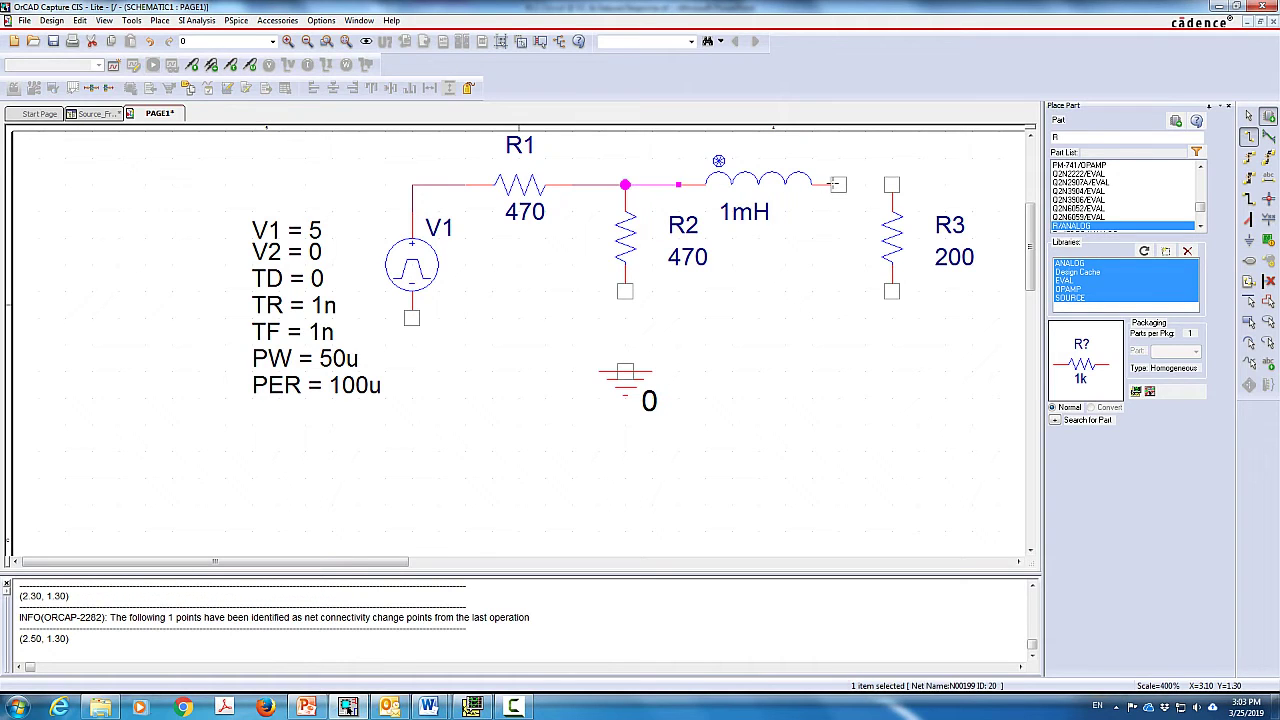
left_click(836, 184)
left_click(891, 184)
Wire the lower pins of R3 and R2 together and shift that wire down level with the pulse source's negative pin
left_click(891, 291)
left_click(624, 291)
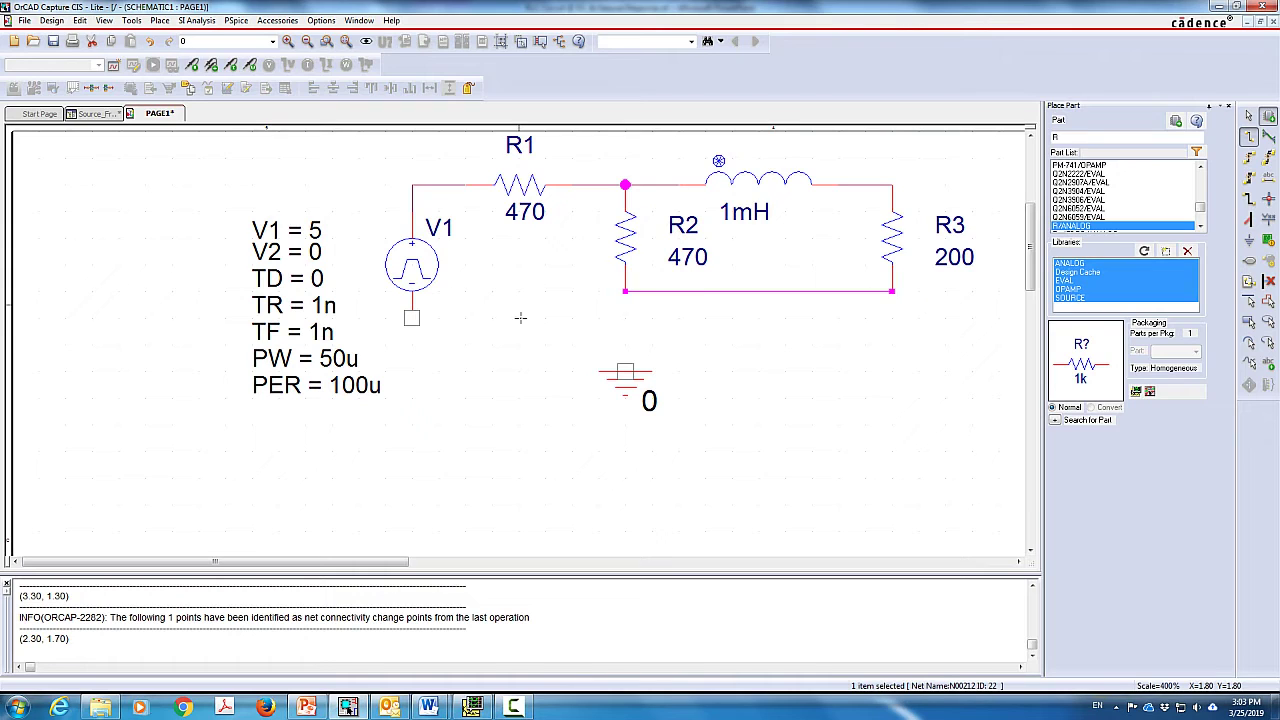
left_click(660, 291)
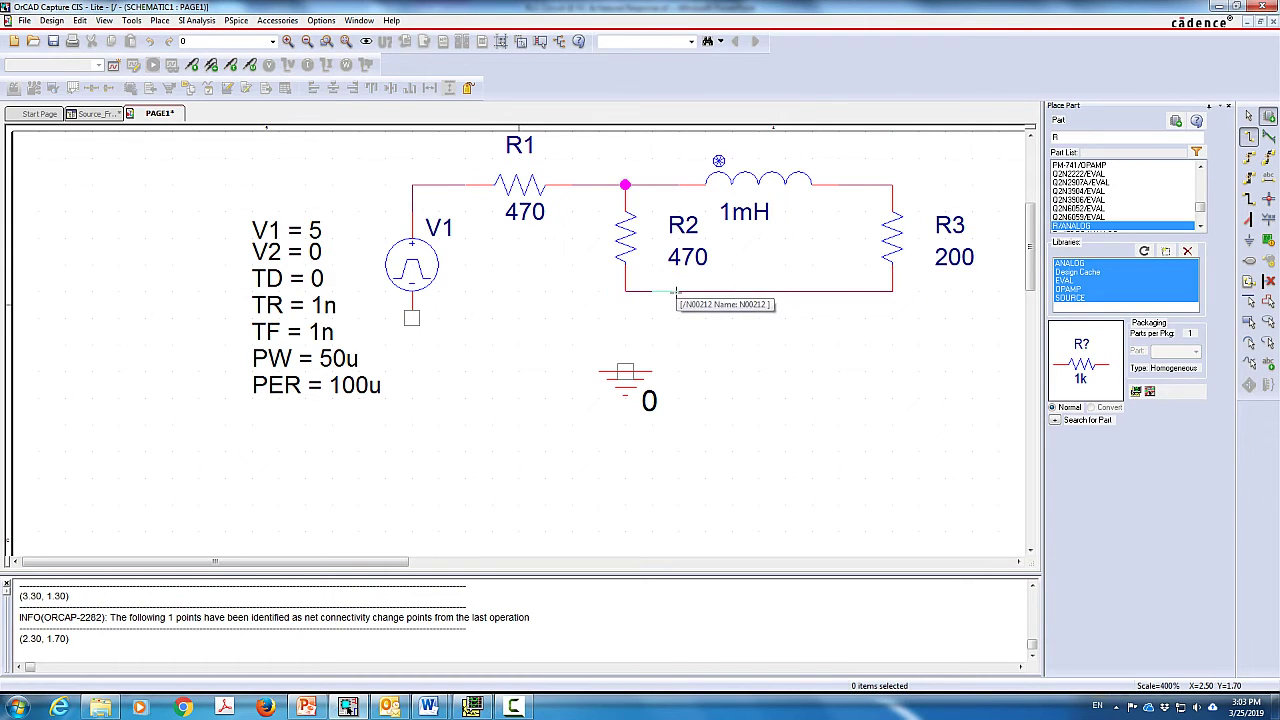
key("Escape")
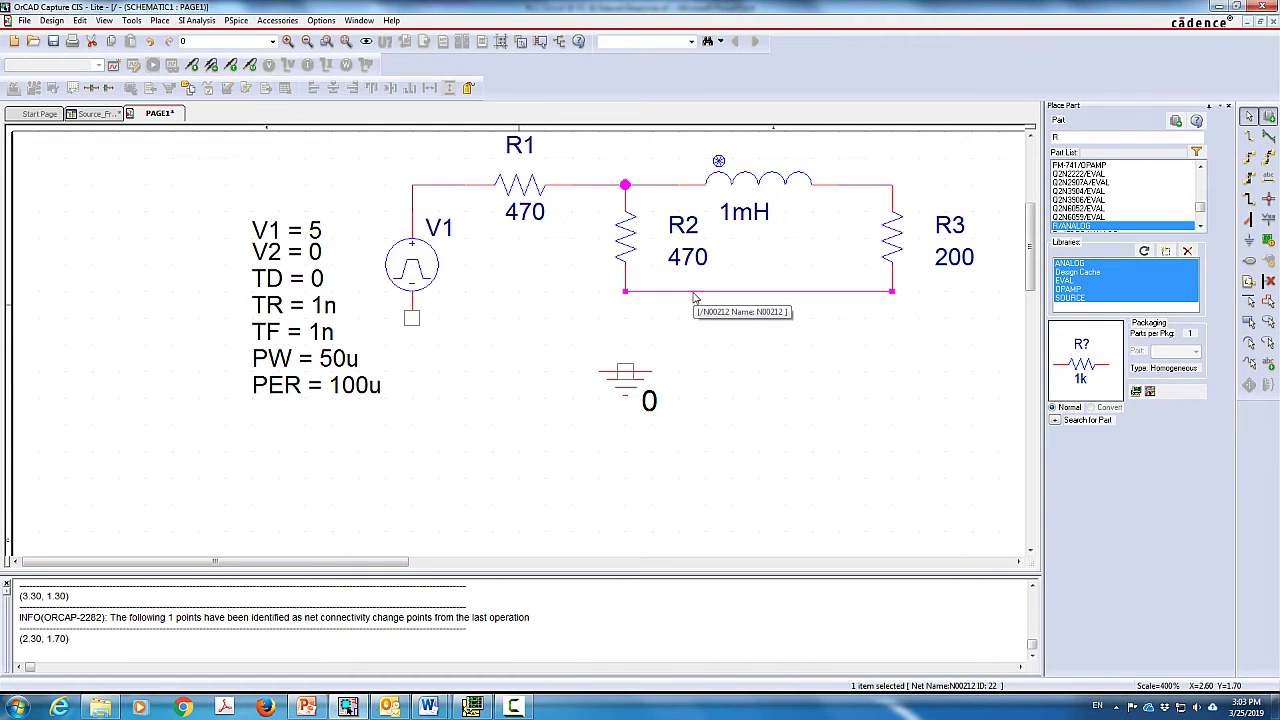
left_click_drag(688, 298, 698, 313)
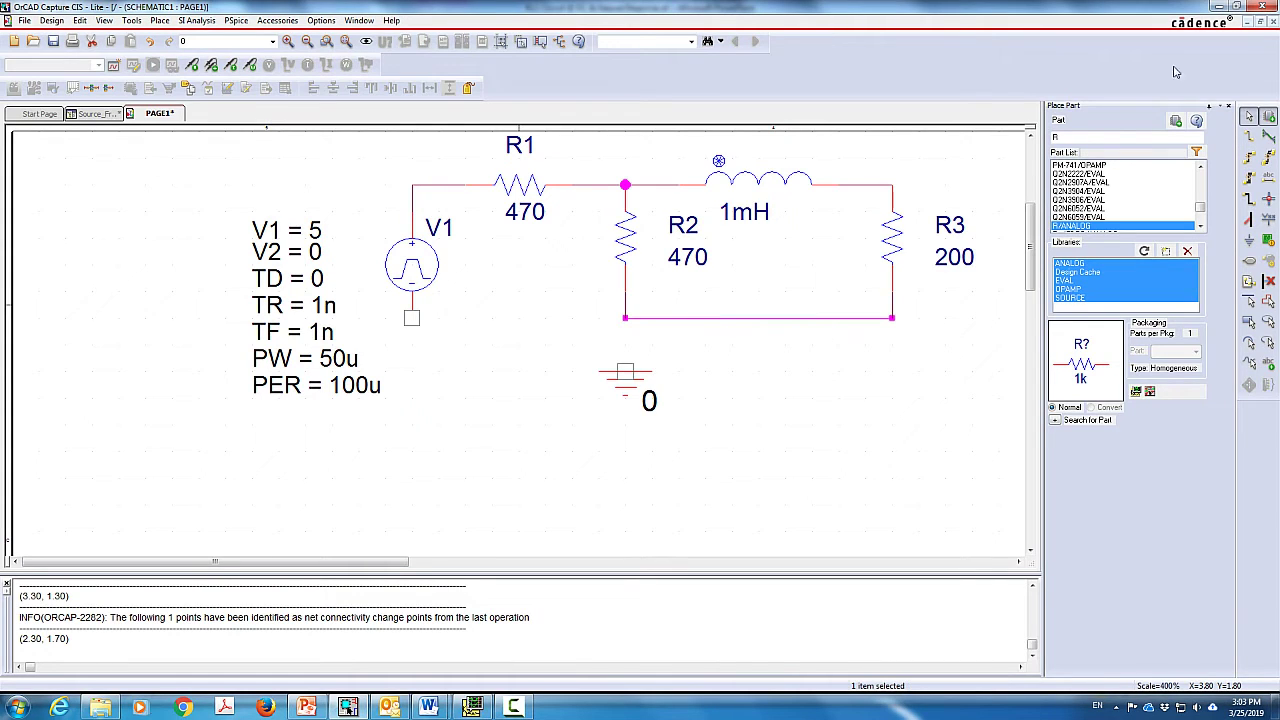
Wire the lower node of R2 to the pulse source's negative pin and connect the ground symbol to that node
left_click(1249, 135)
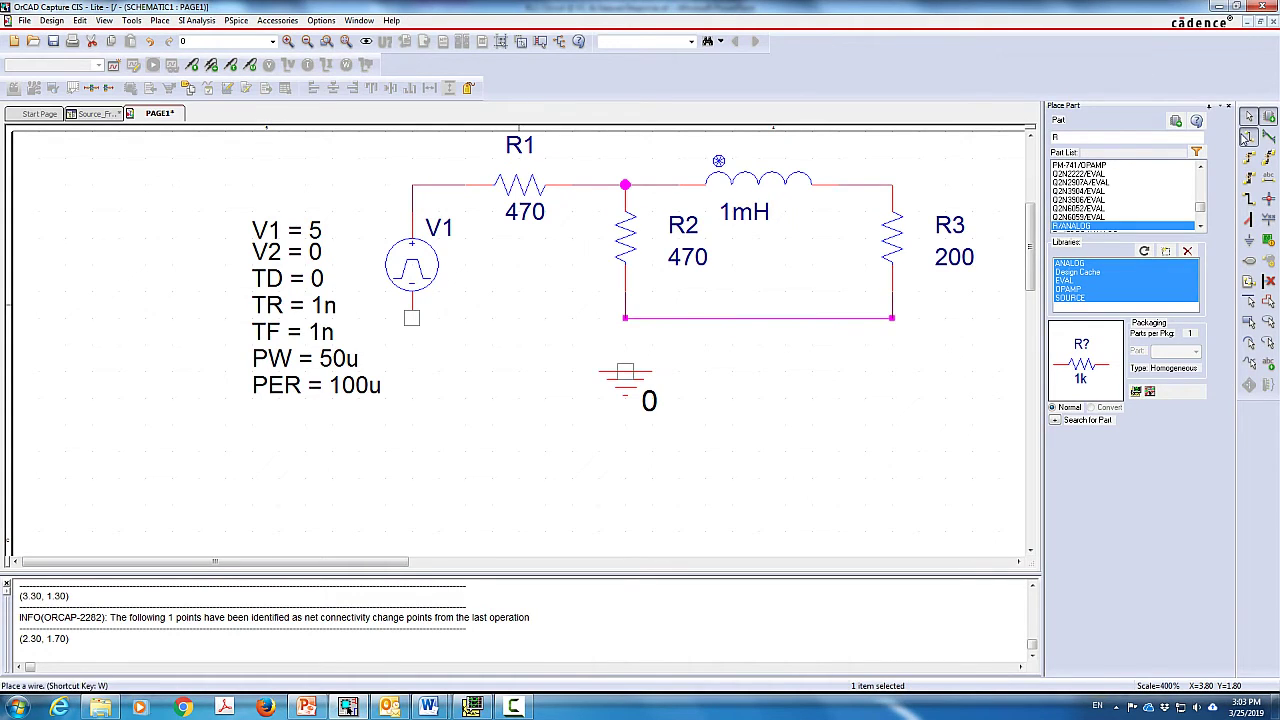
left_click(626, 318)
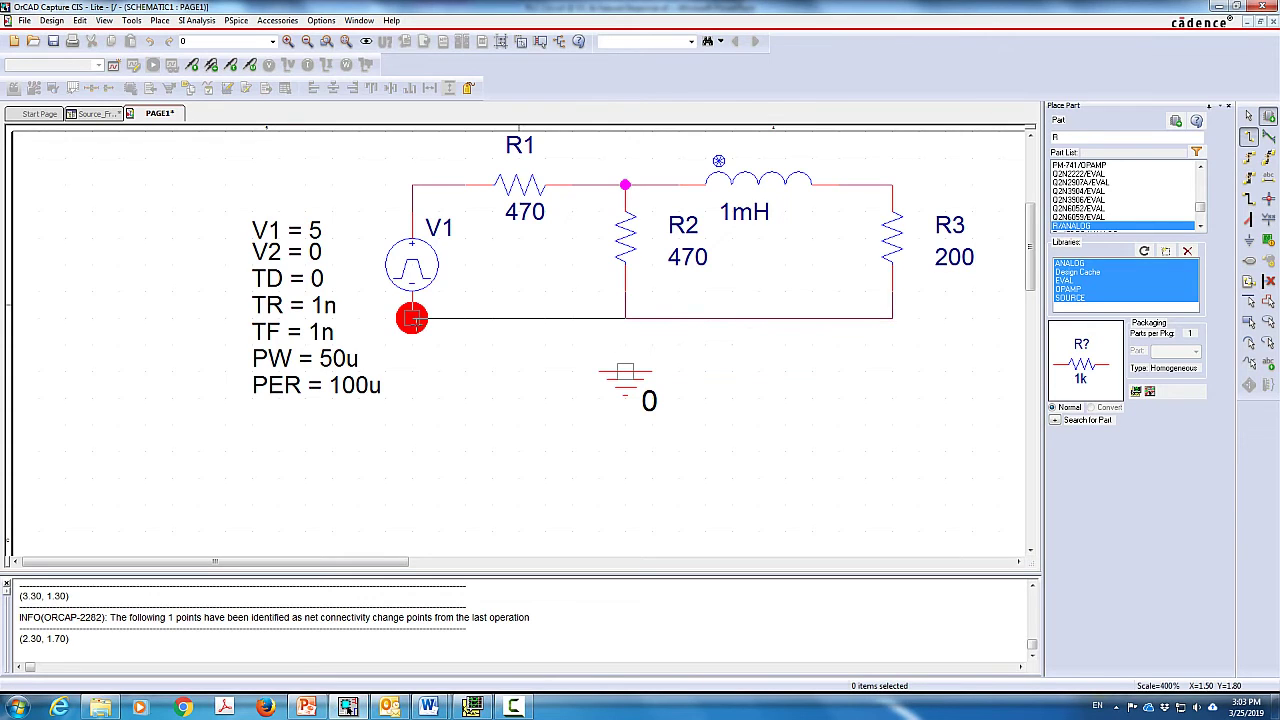
left_click(412, 318)
left_click(625, 371)
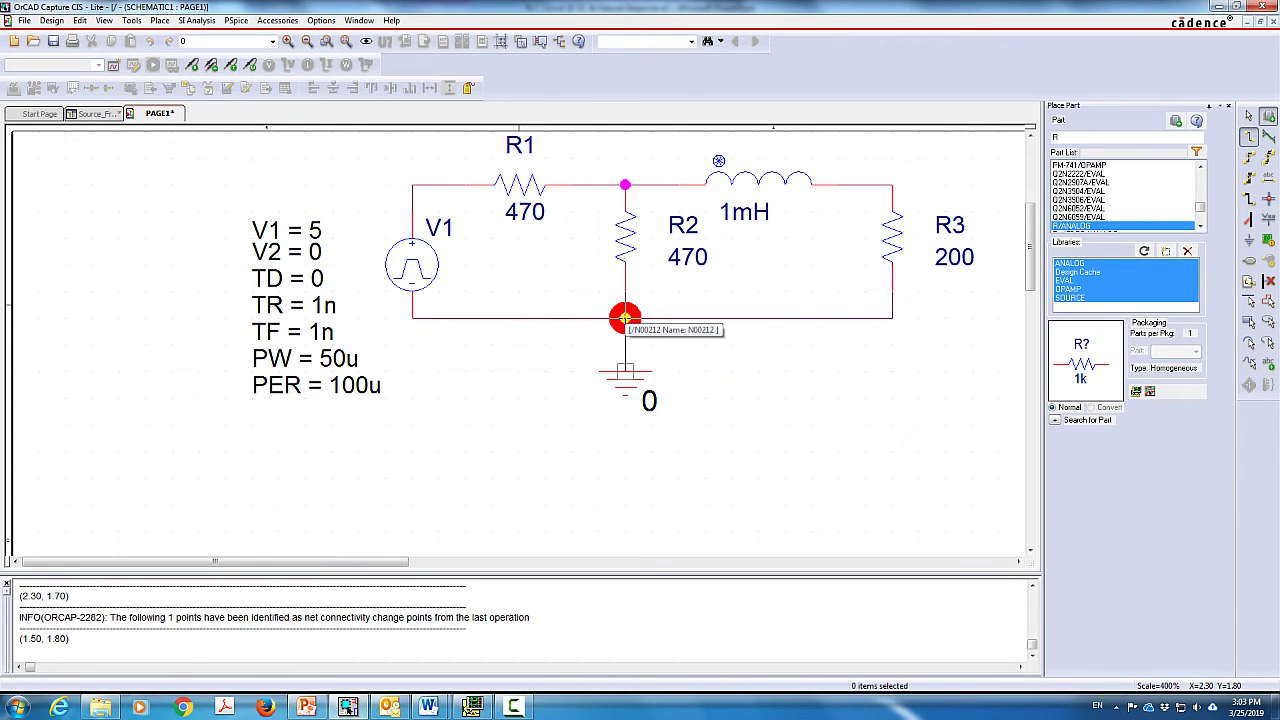
left_click(625, 318)
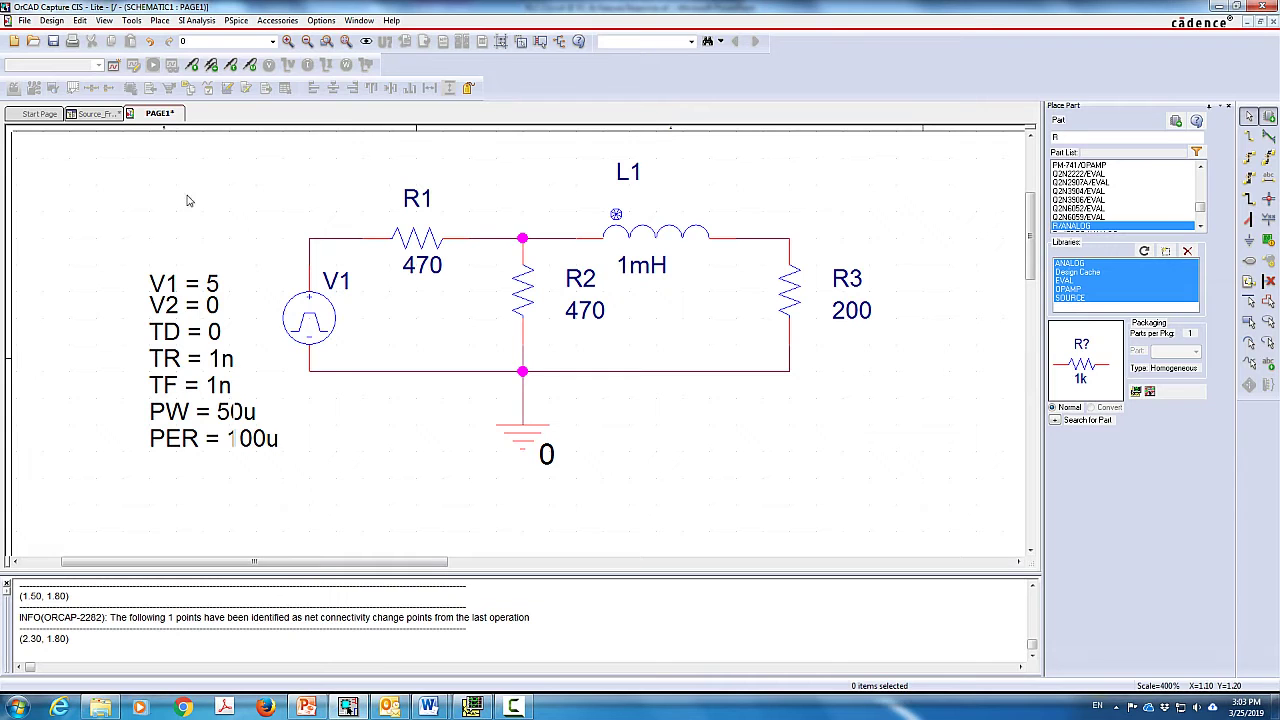
Create a new simulation profile named sim1 and move its settings window clear of the pulse source's parameters
left_click(113, 64)
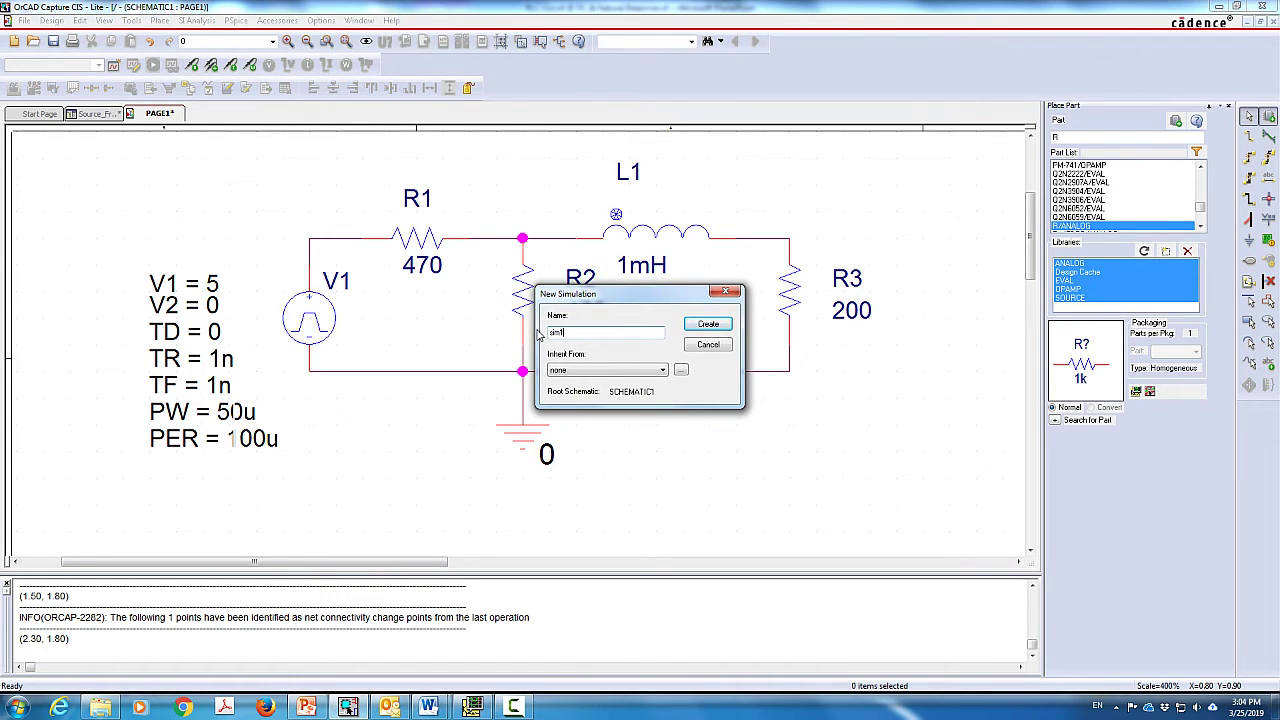
type("sim1")
key("Return")
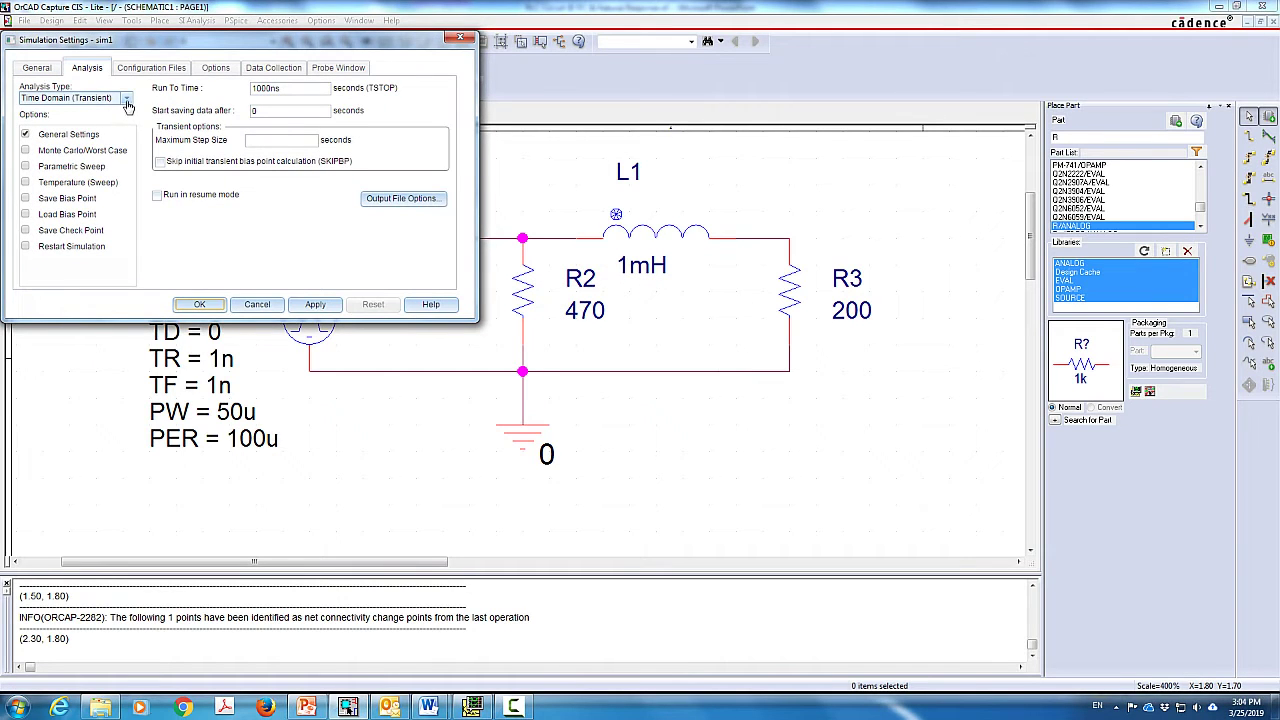
left_click_drag(254, 40, 653, 262)
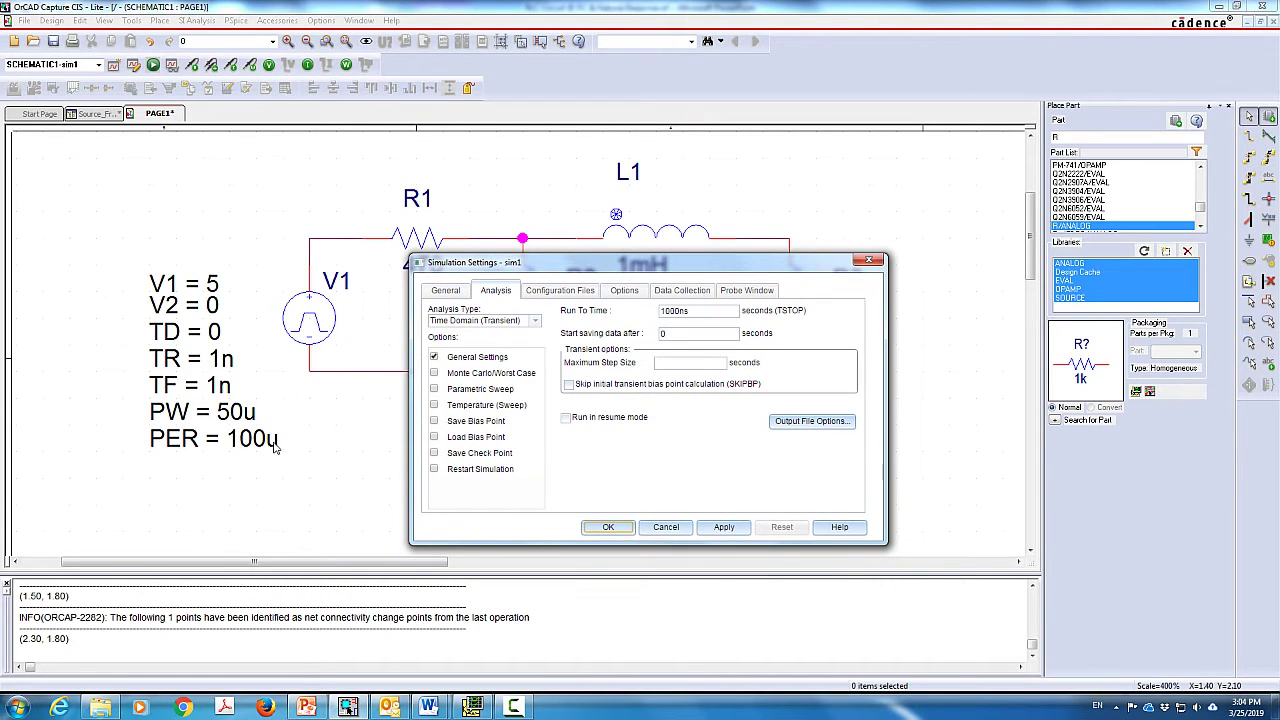
Set the transient analysis run time to 500u and the maximum step size to 10n, and accept the simulation settings
left_click(714, 313)
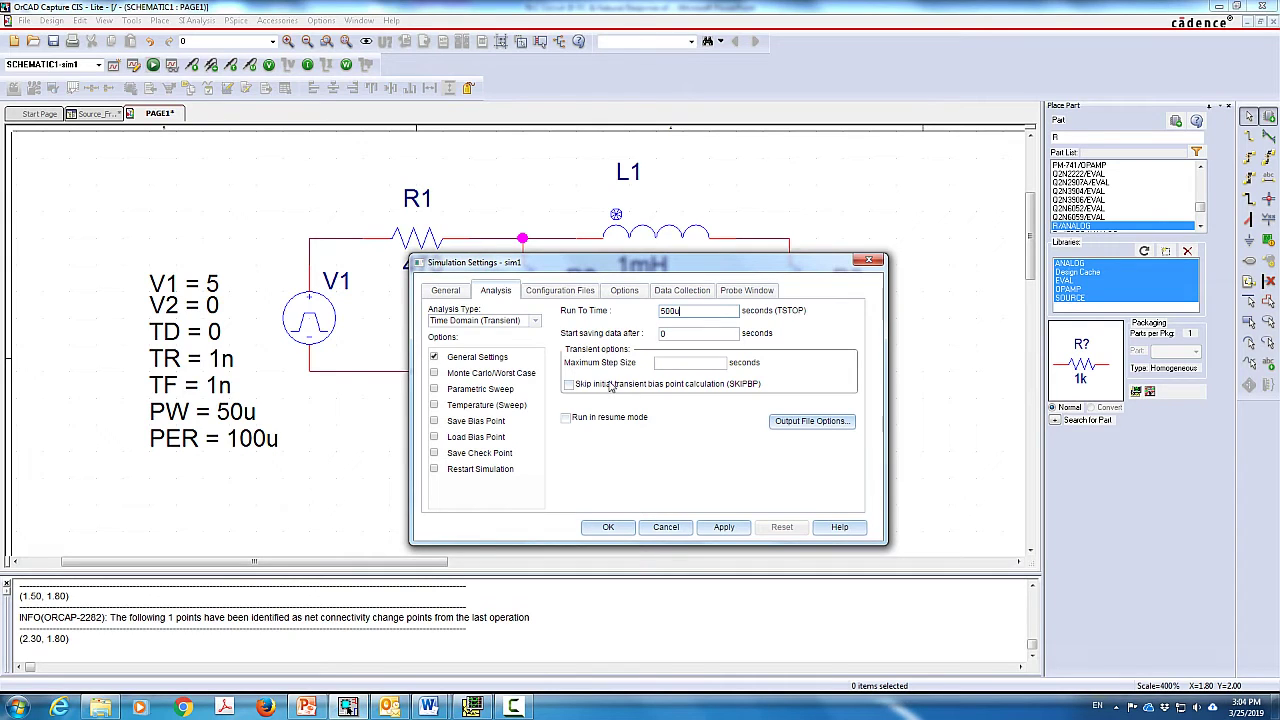
left_click(692, 363)
left_click(725, 530)
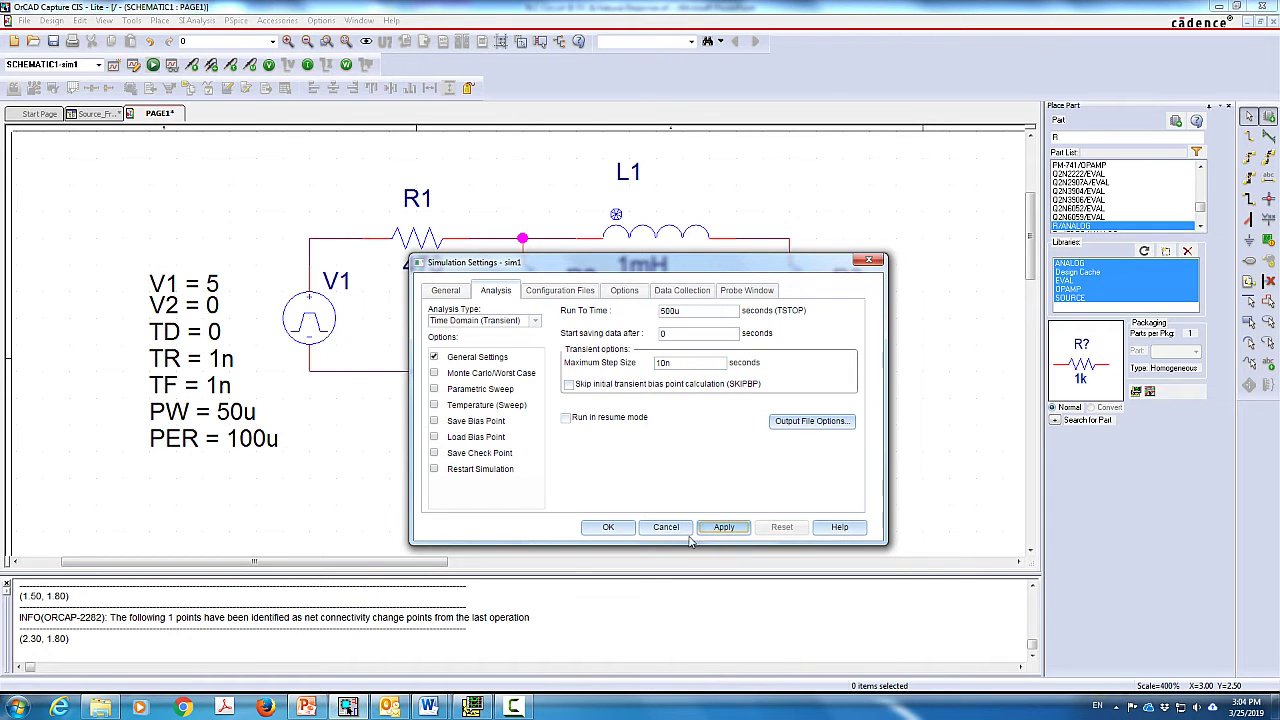
left_click(604, 528)
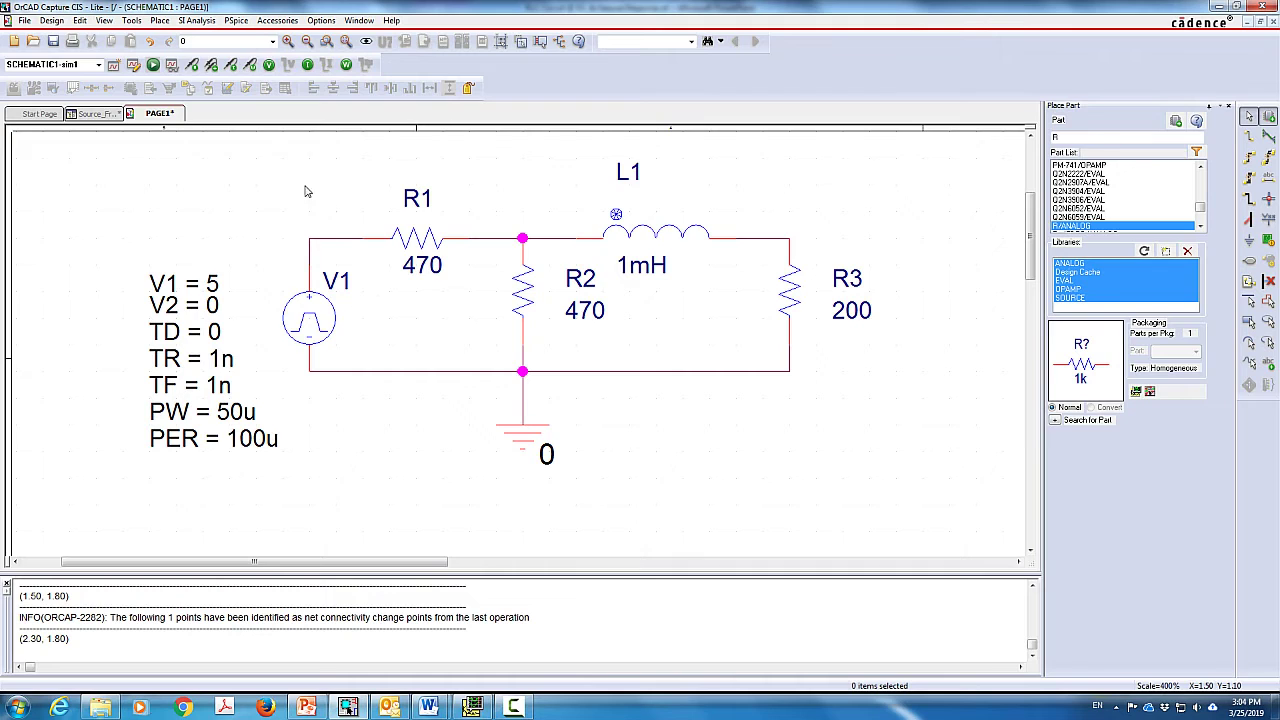
Place a current marker at the left pin of inductor L1 and run the simulation
left_click(229, 70)
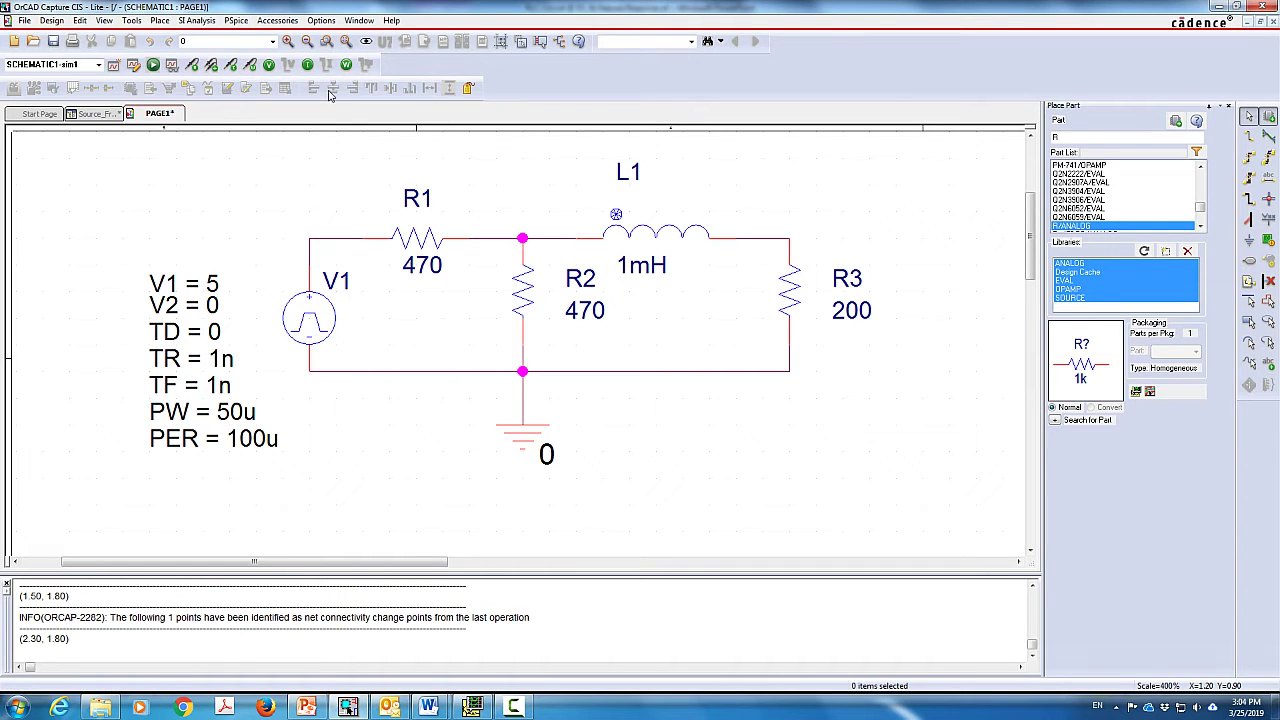
left_click(583, 238)
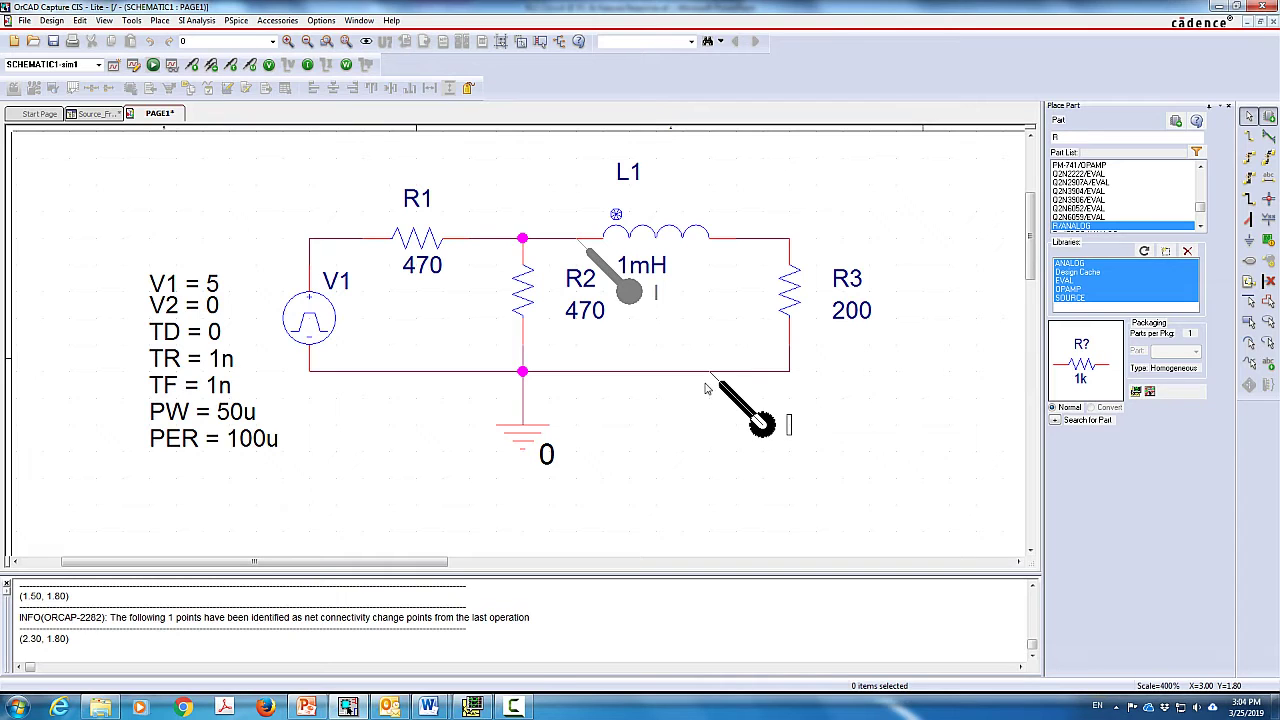
key("Escape")
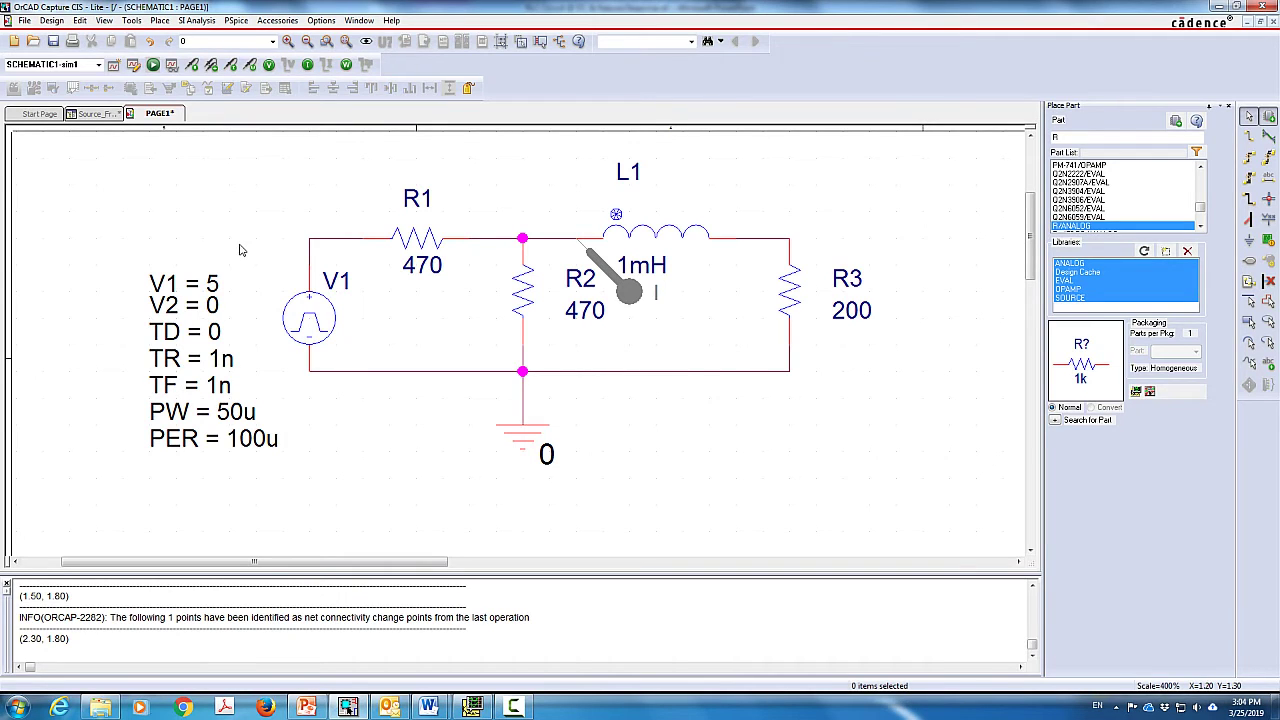
left_click(154, 66)
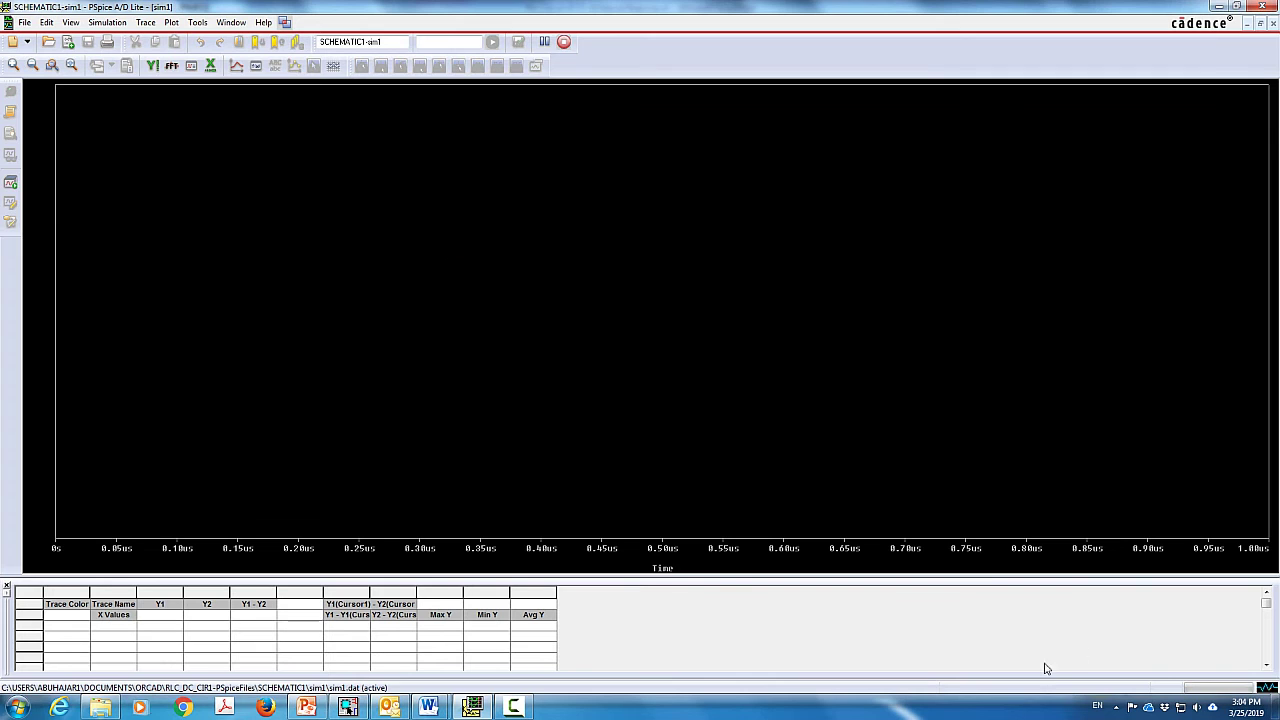
Examine the inductor current's first decay from 0 to about 14 µs, and widen the plotted time range again
left_click(53, 68)
left_click_drag(71, 95, 105, 540)
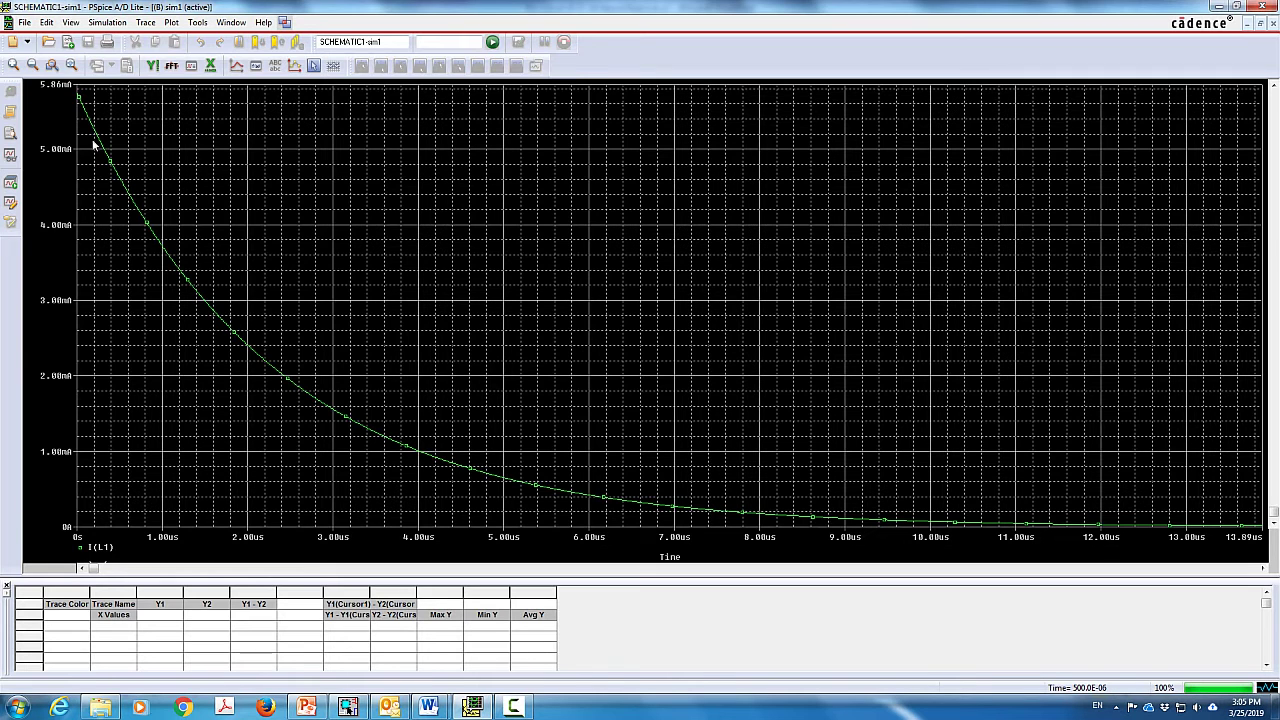
left_click(32, 65)
left_click(32, 65)
left_click(32, 65)
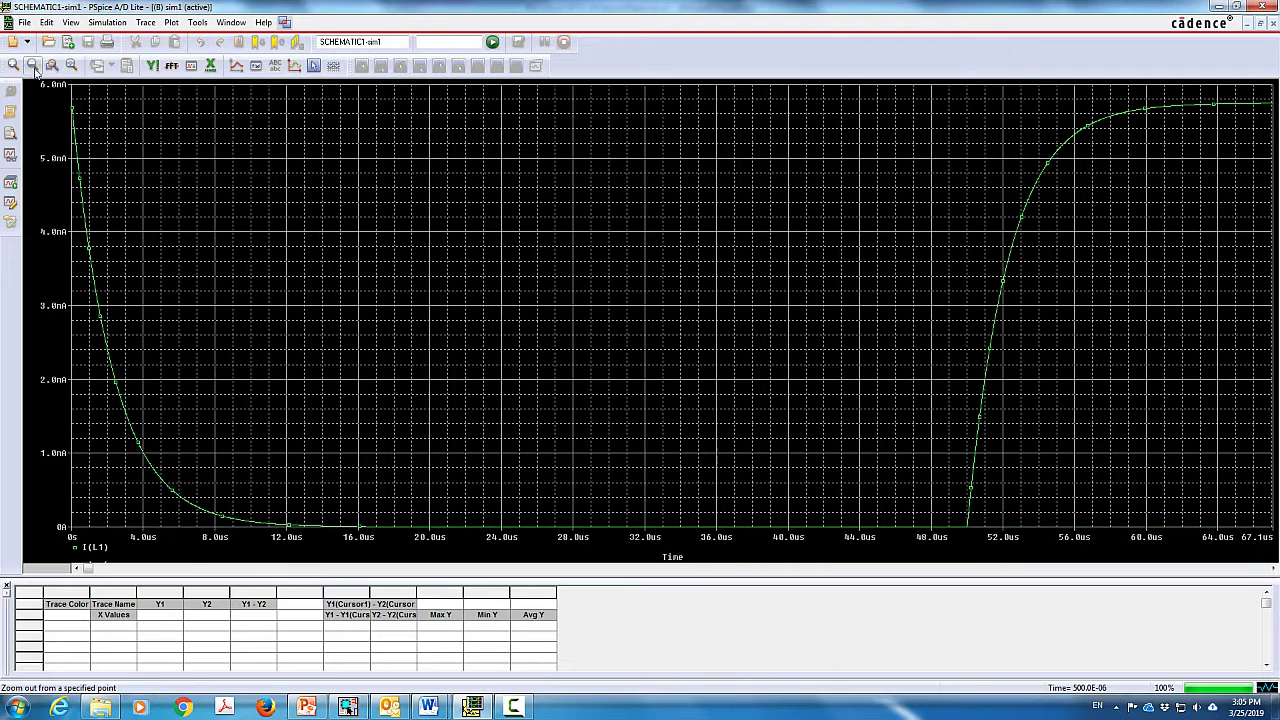
Zoom in on the inductor current's decay from about 198 to 230 µs, close the plot and return to the schematic
left_click(52, 65)
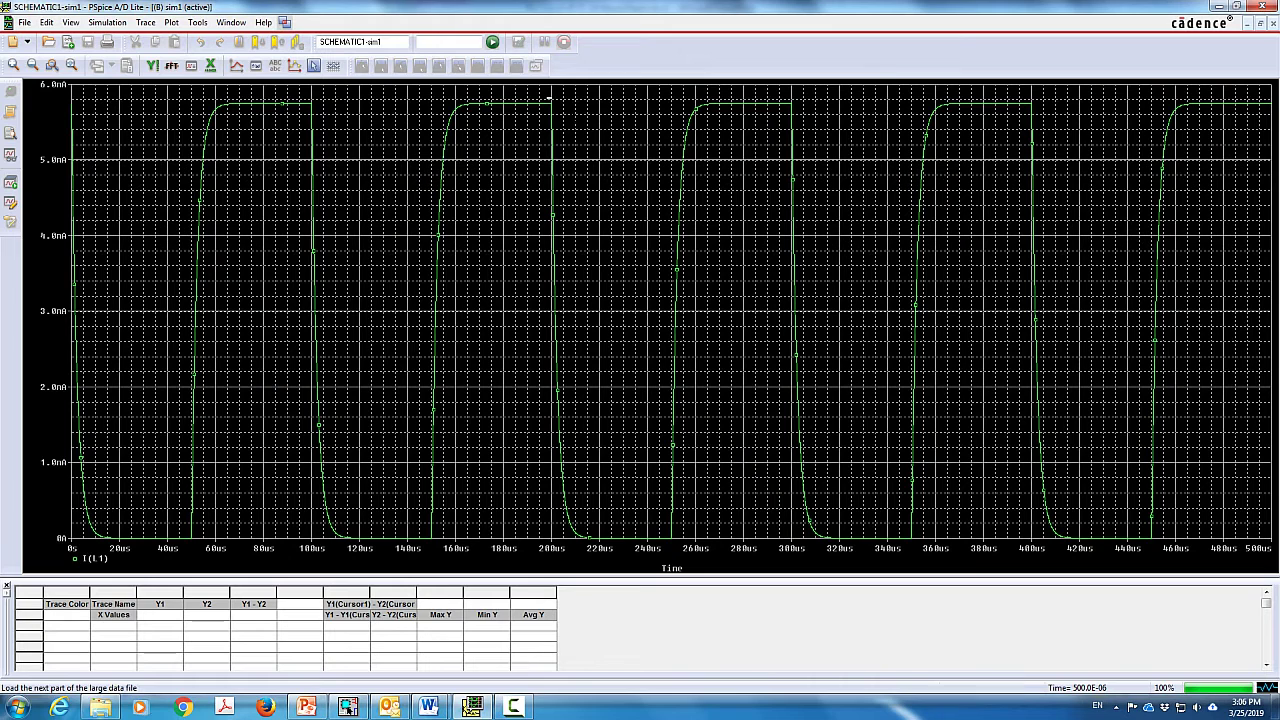
left_click_drag(548, 98, 625, 538)
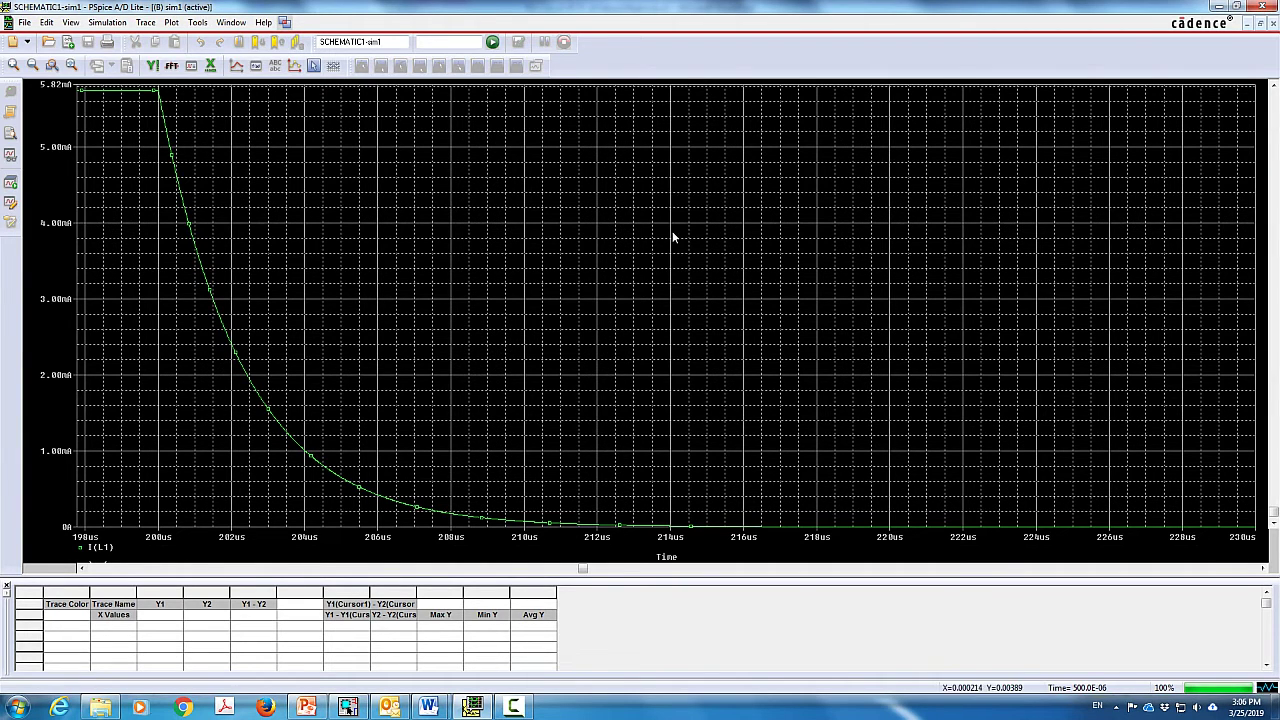
left_click(1272, 24)
left_click(1220, 8)
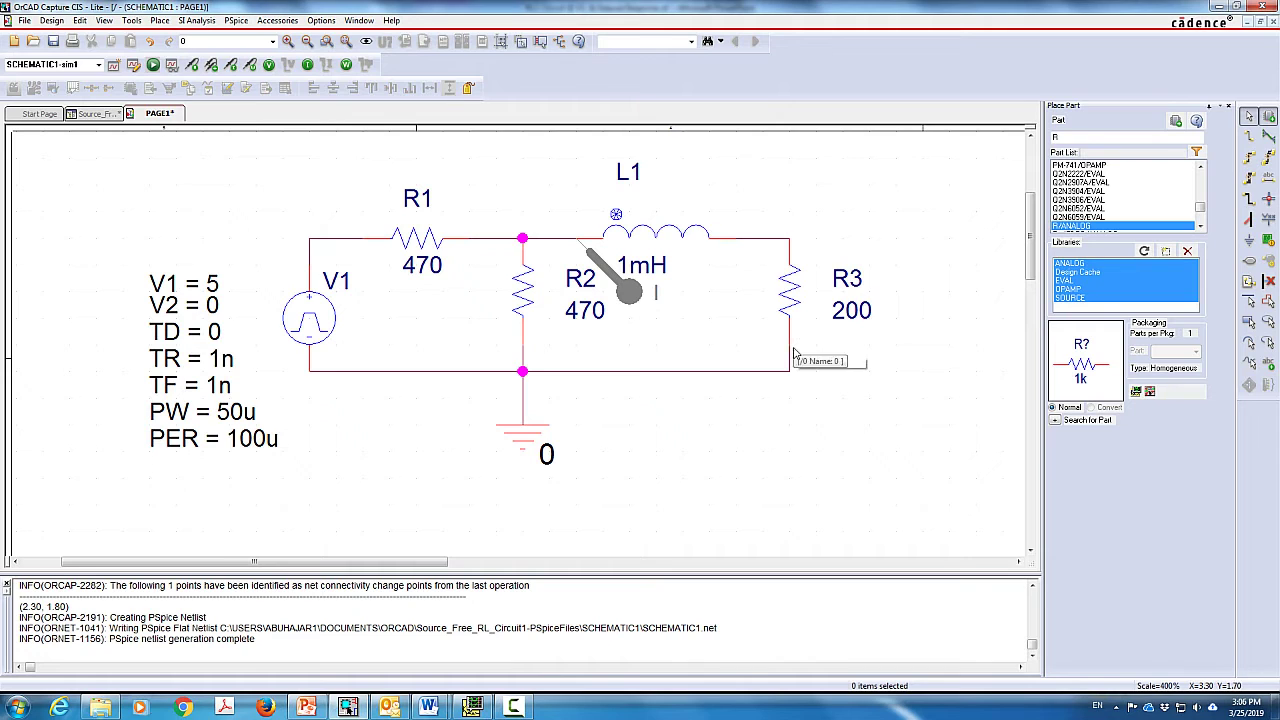
Replace the current marker with a voltage marker at R3's upper pin and rerun the simulation
left_click(629, 297)
key("Delete")
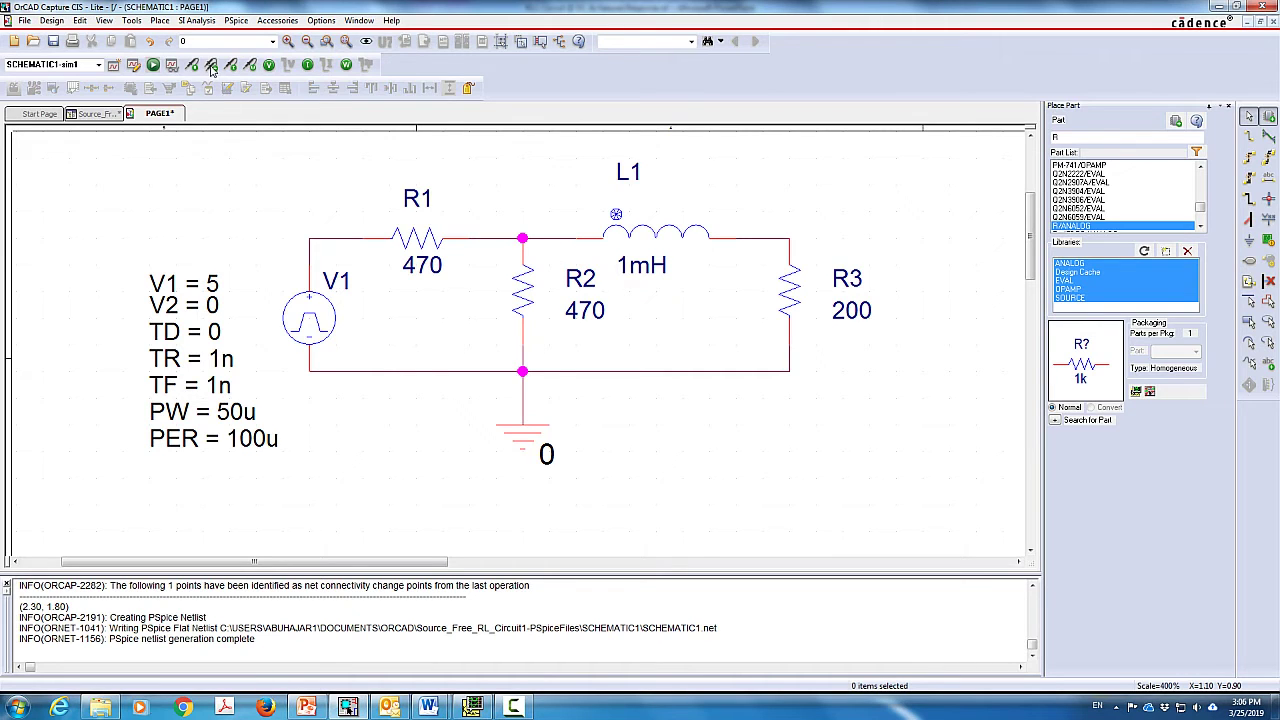
left_click(195, 65)
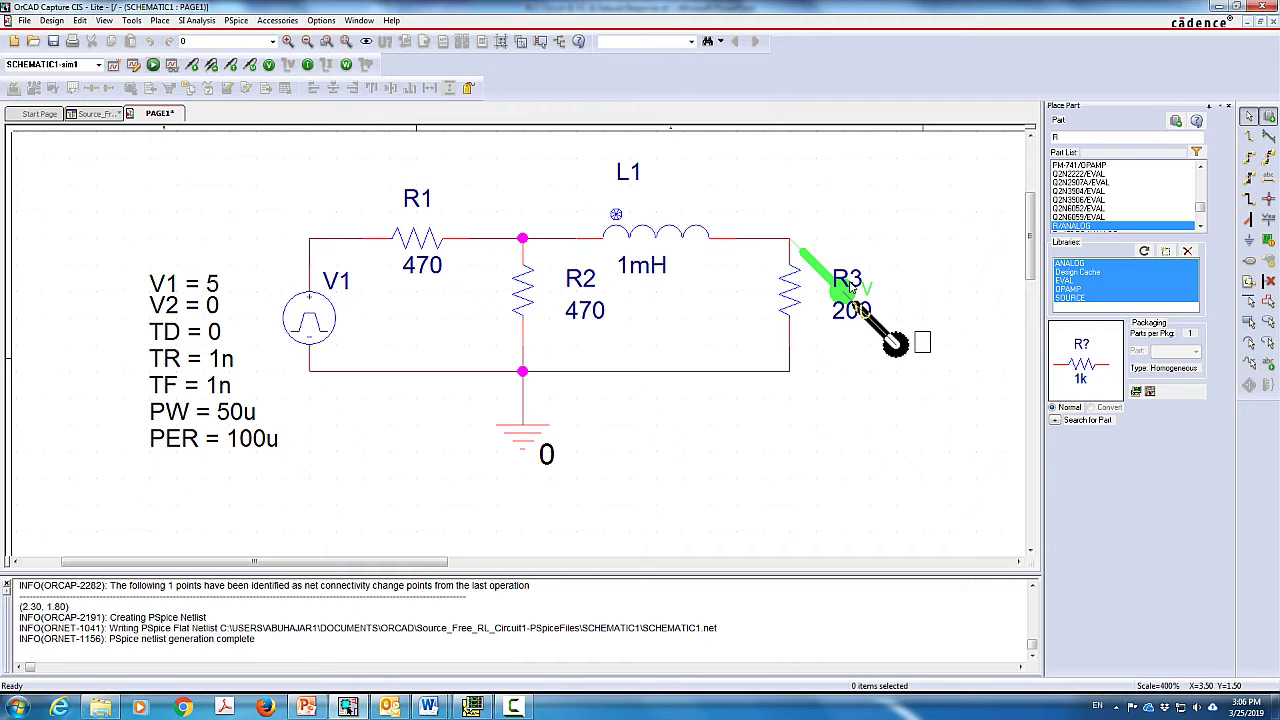
left_click(849, 286)
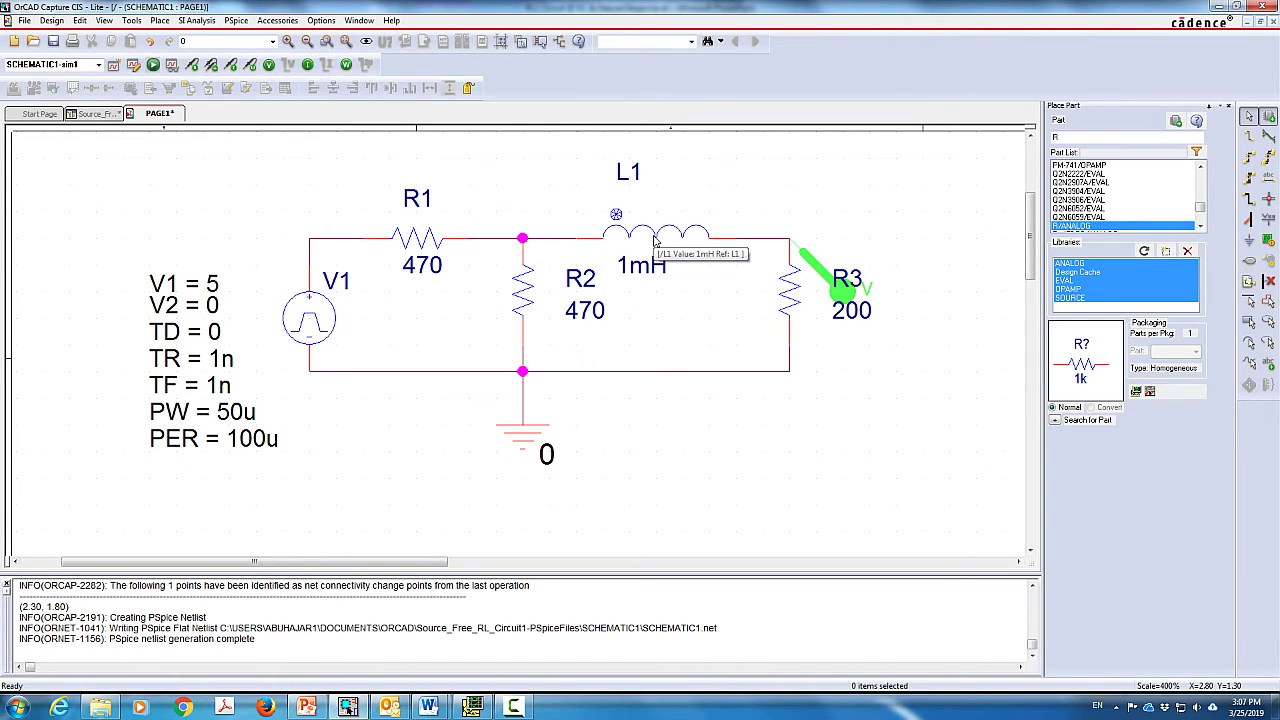
left_click(153, 65)
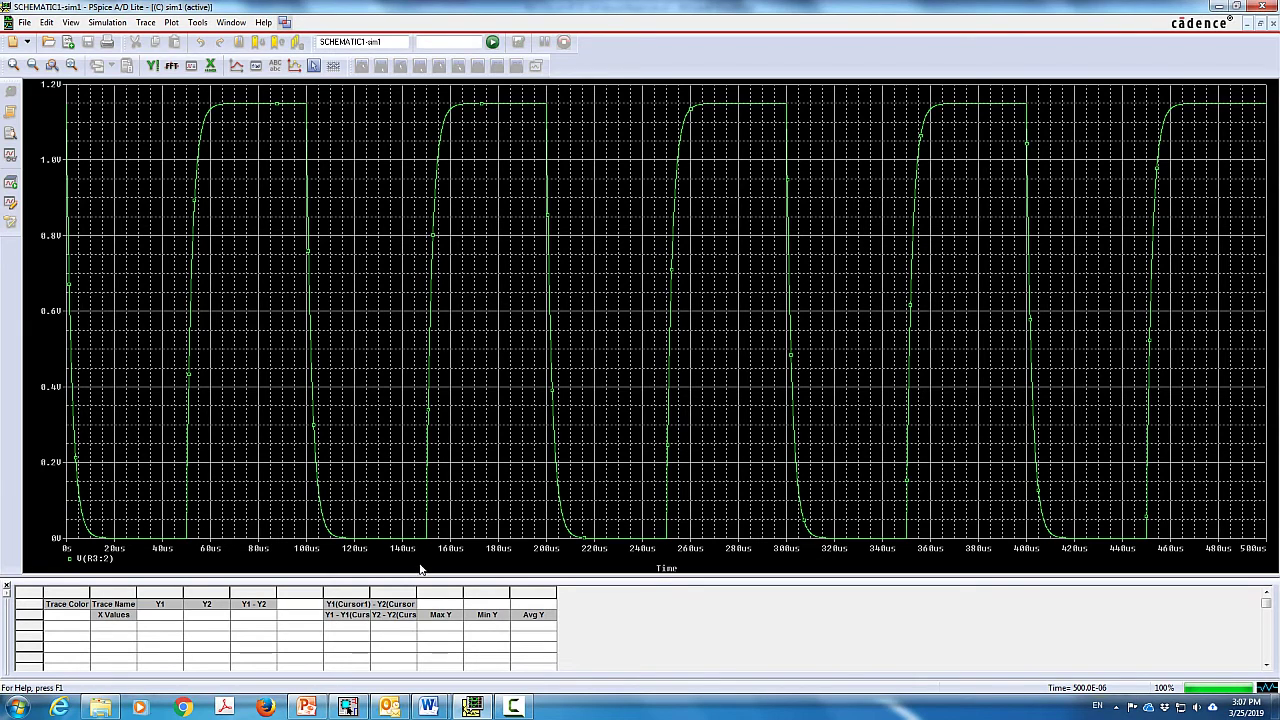
Return to the schematic and add a second voltage marker at the positive pin of pulse source V1
left_click(1219, 6)
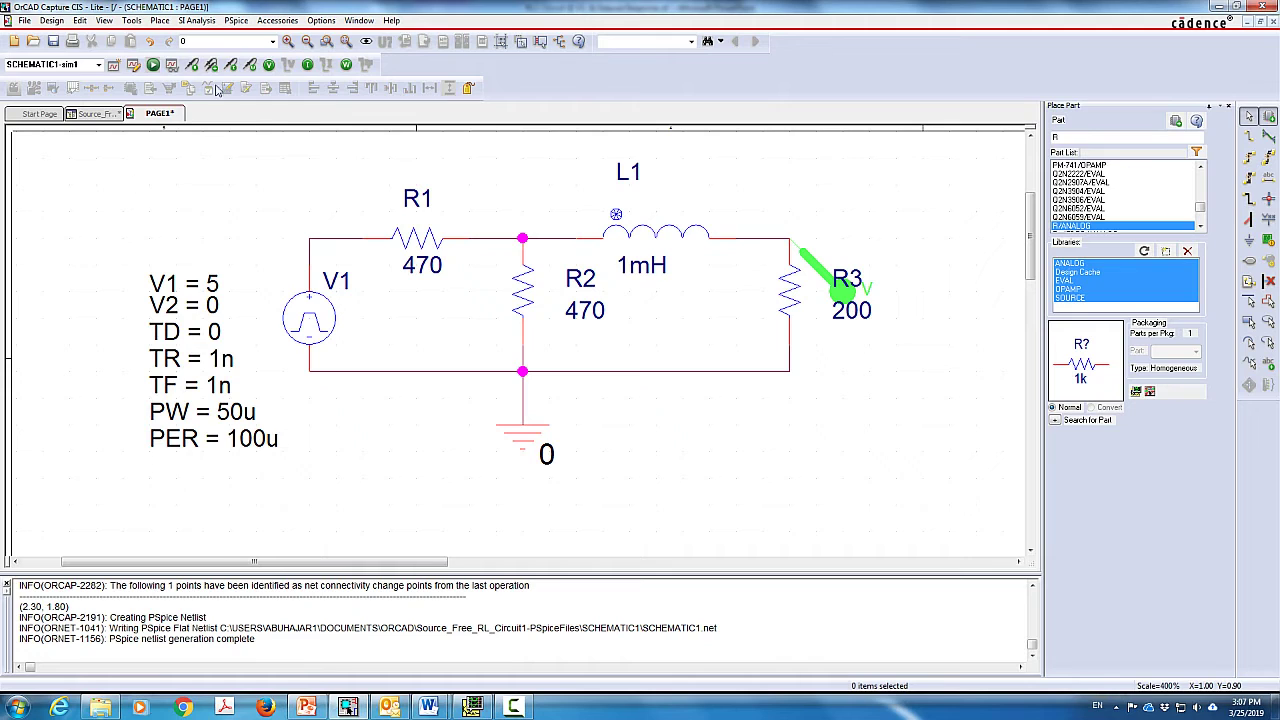
left_click(194, 65)
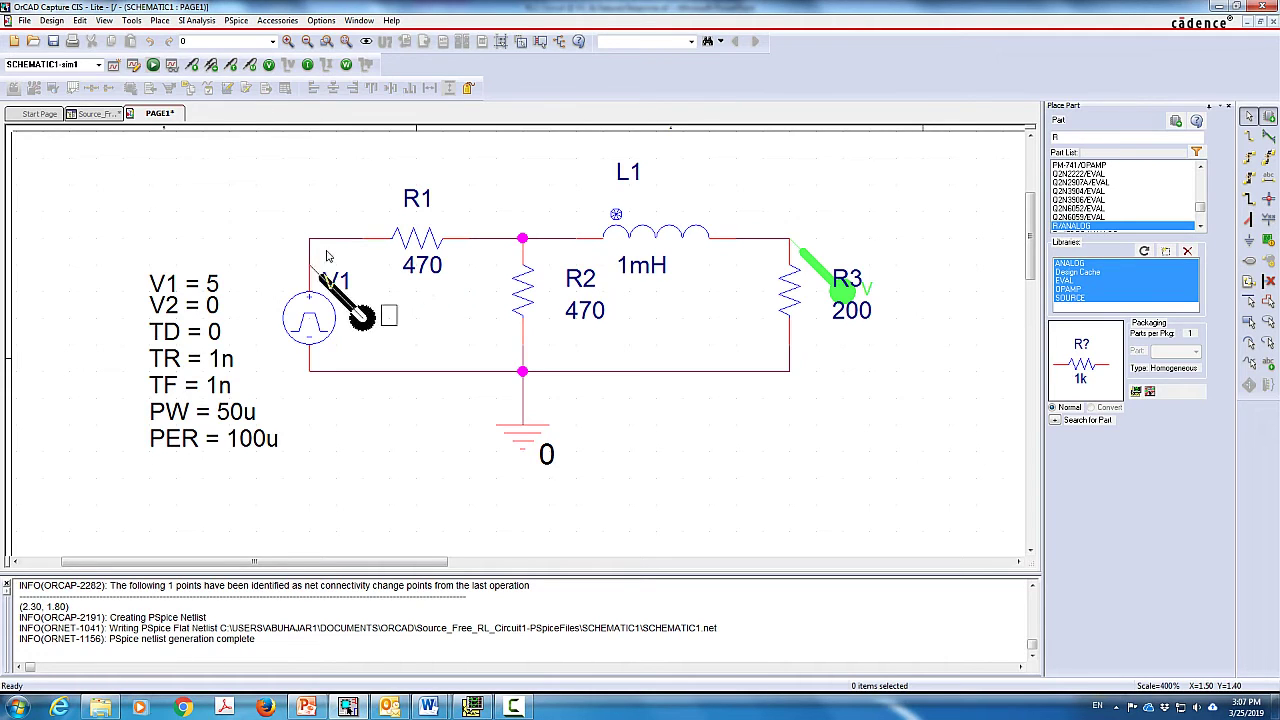
left_click(320, 268)
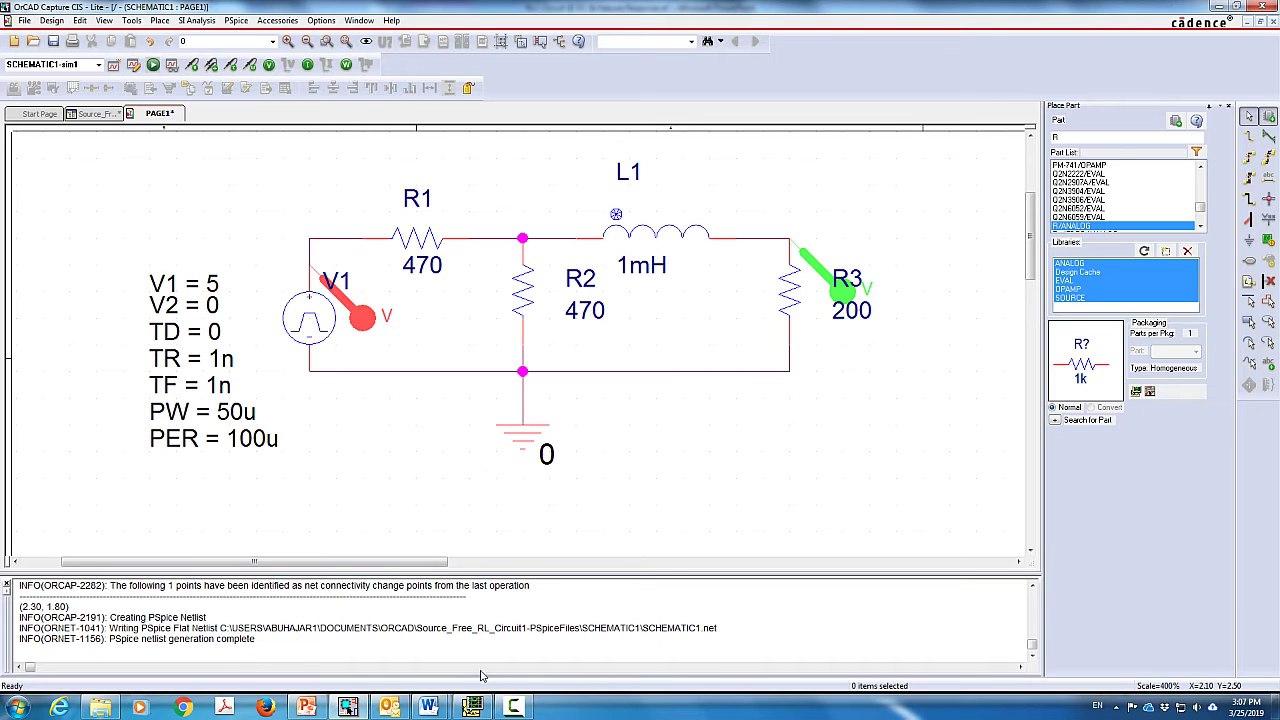
View the source and R3 voltage traces in PSpice A/D and zoom in on R3's decay from about 196 to 220 µs
left_click(471, 707)
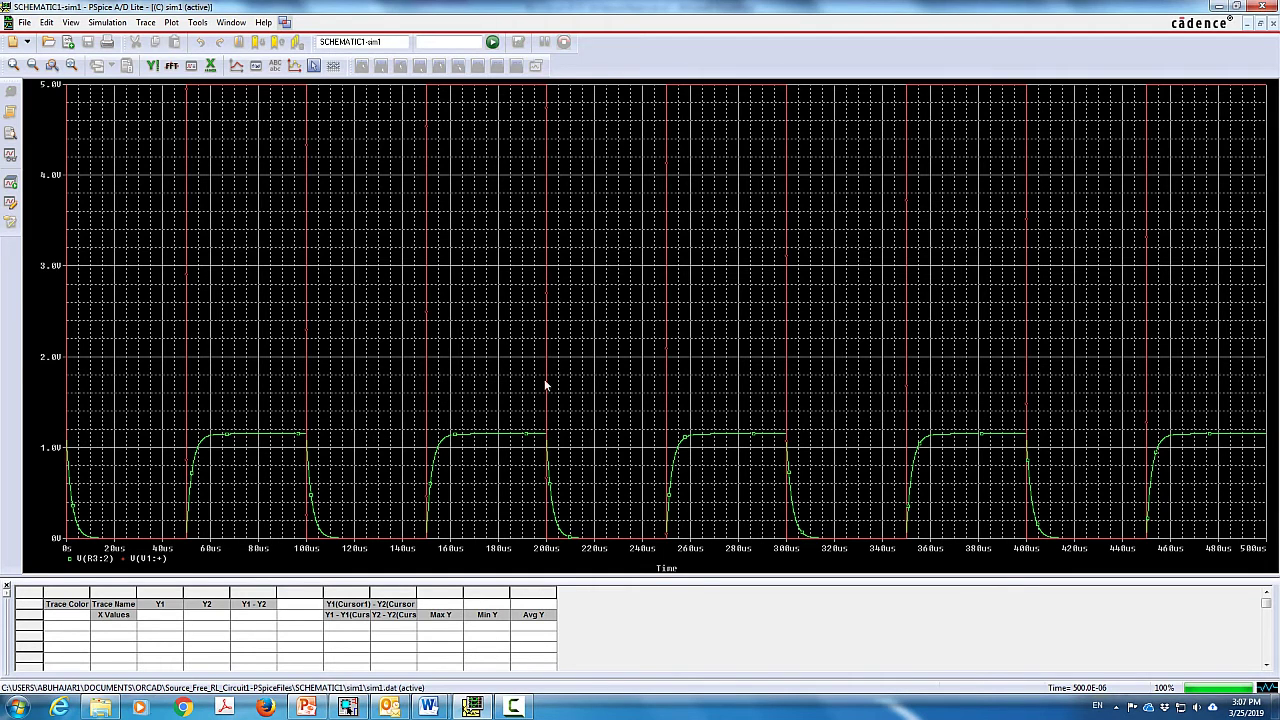
left_click_drag(538, 387, 595, 543)
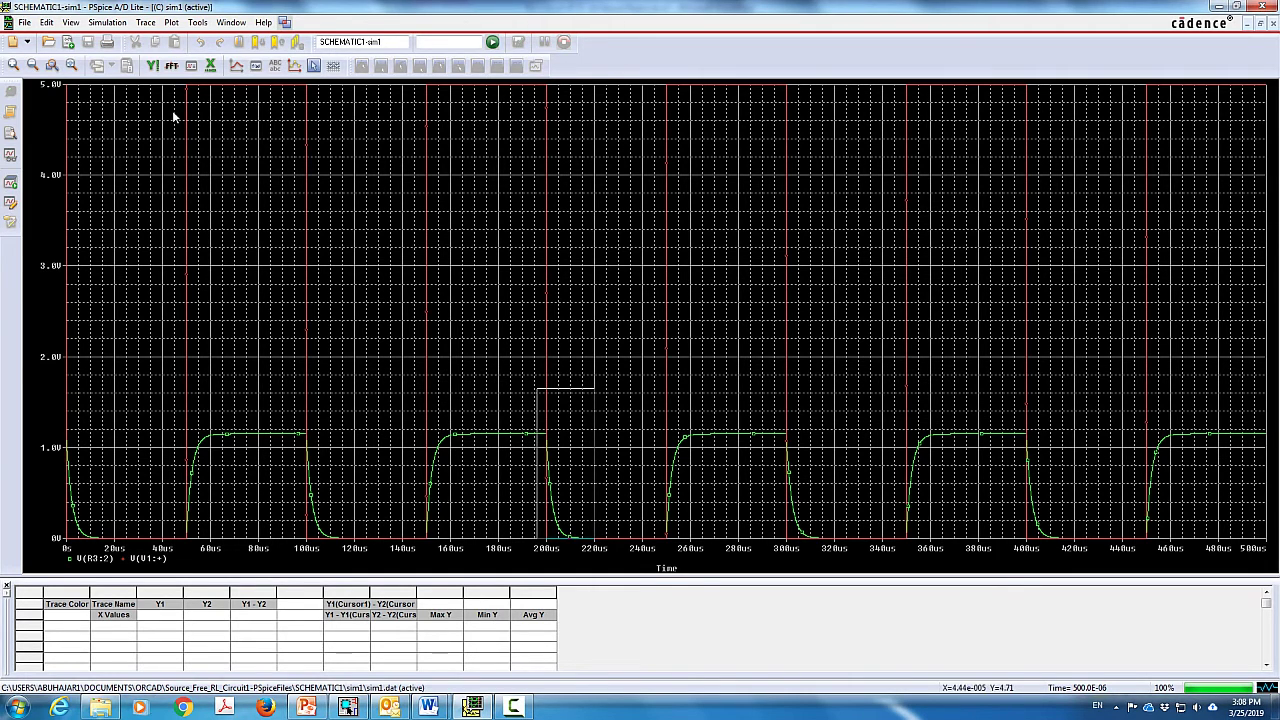
left_click(52, 65)
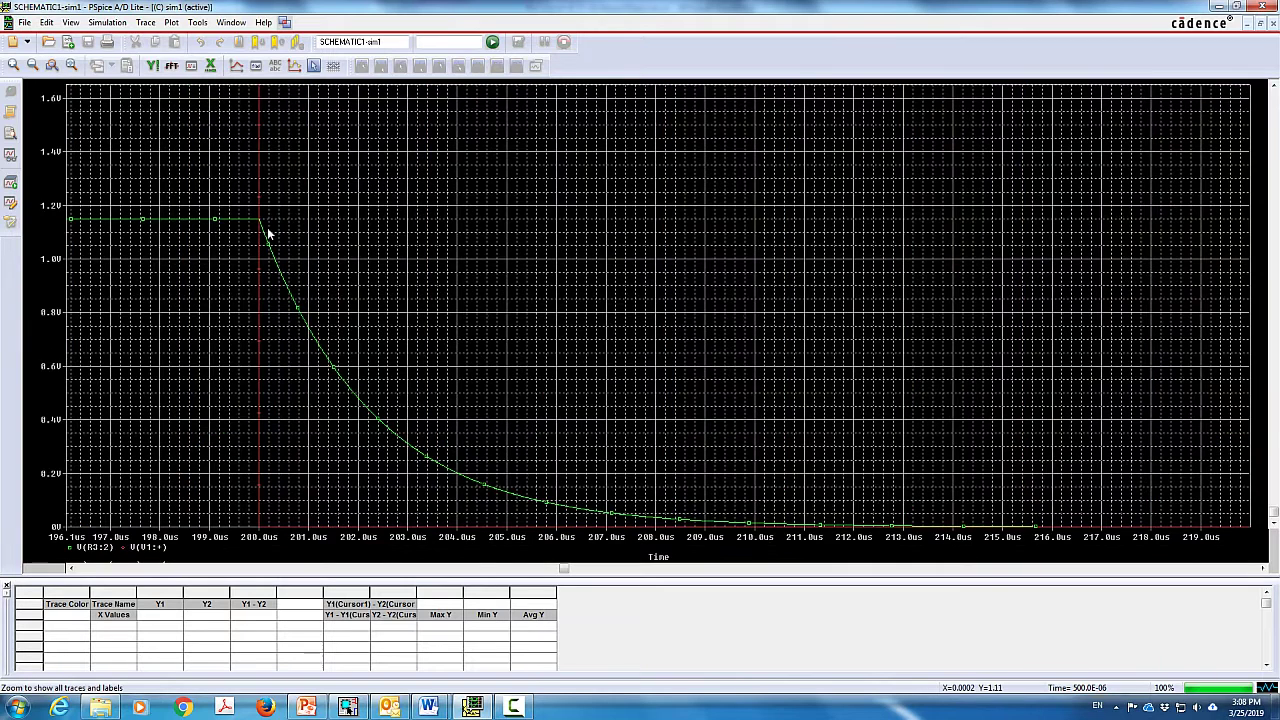
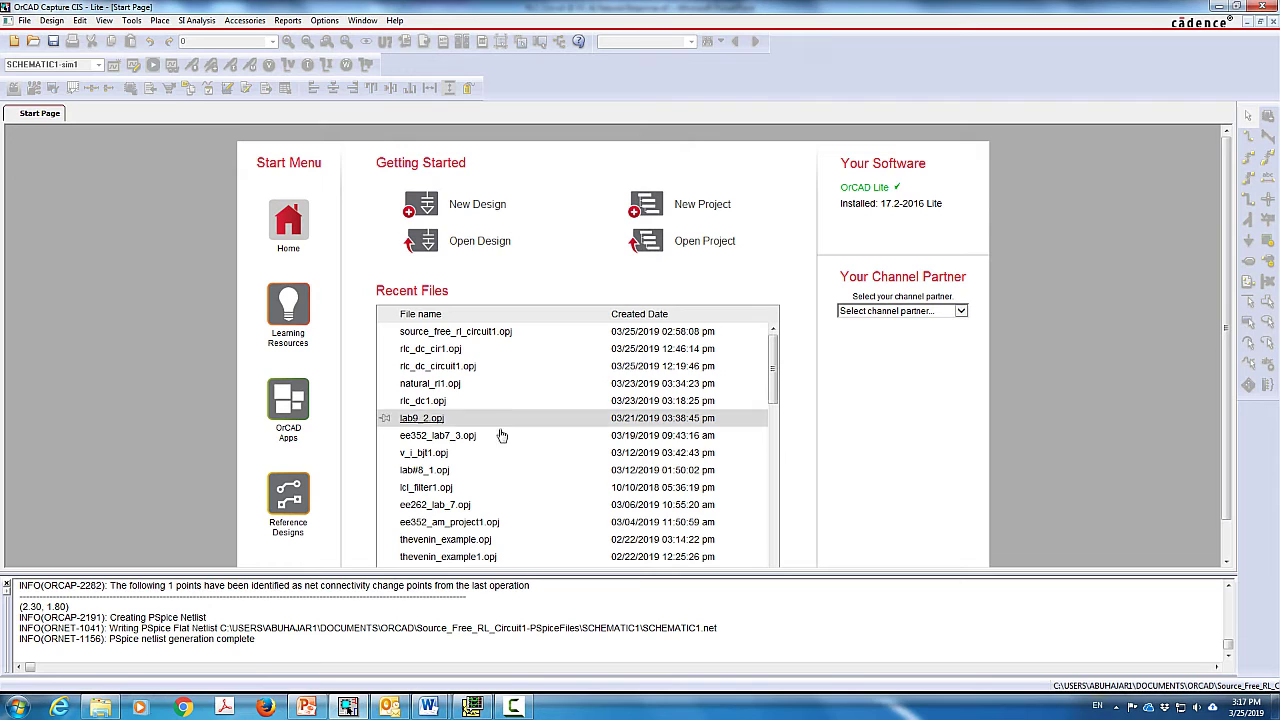
Create a blank PSpice Analog or Mixed A/D project named Source_FREE_RC1
left_click(24, 22)
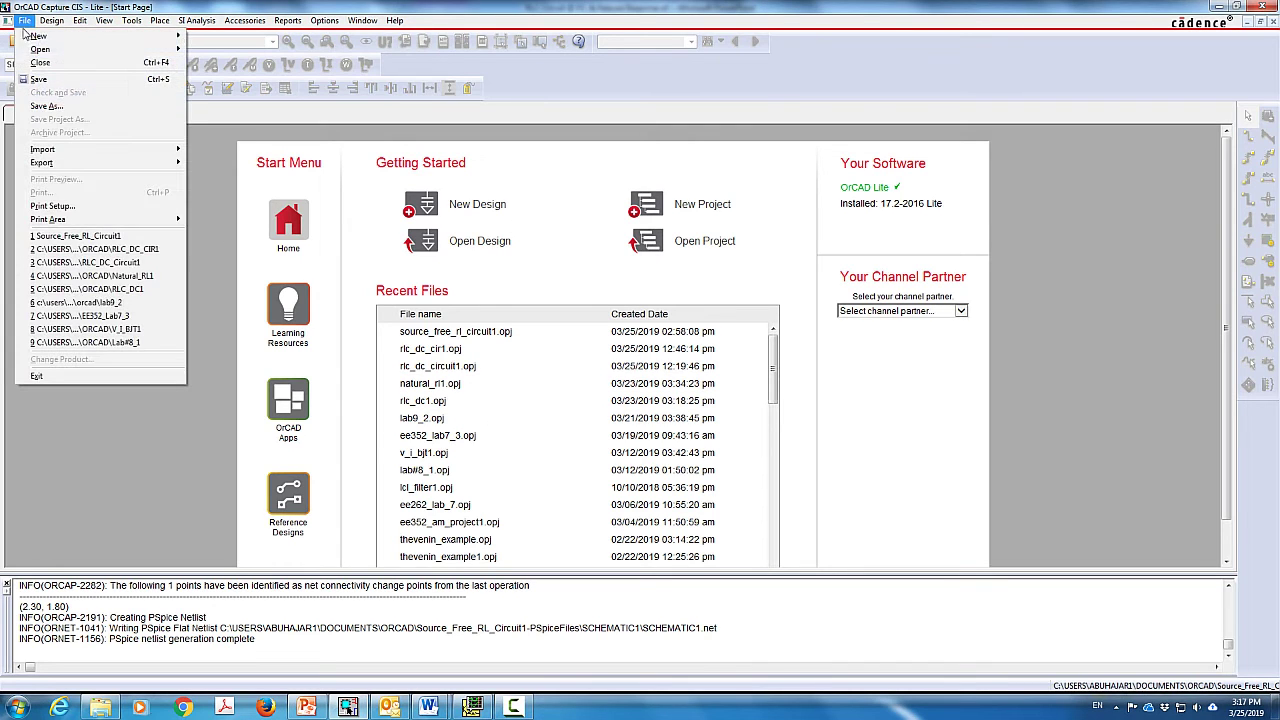
mouse_move(180, 37)
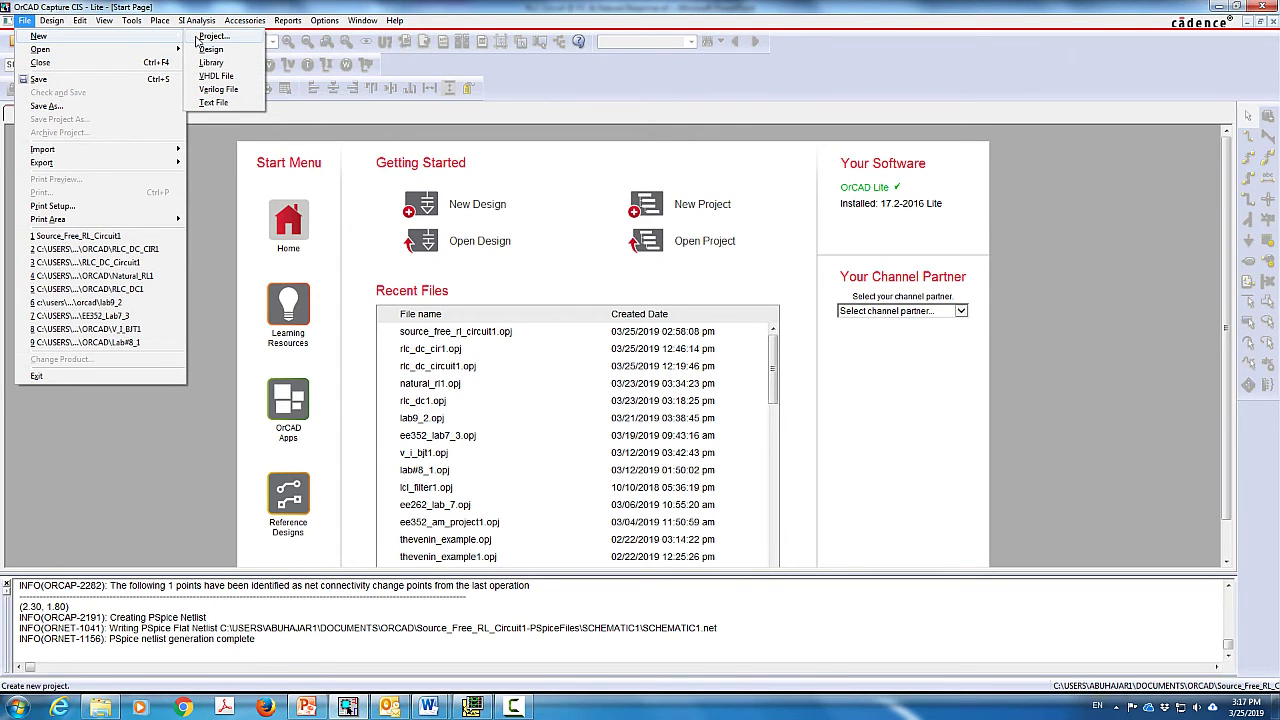
left_click(210, 36)
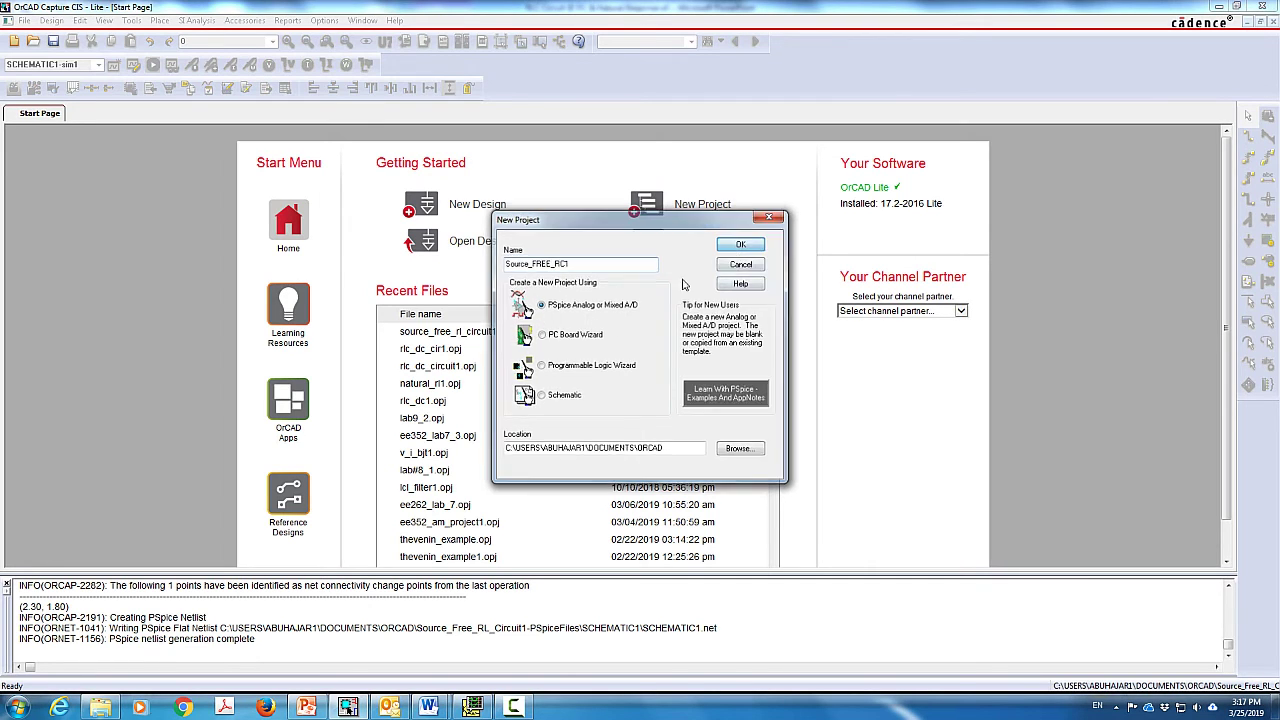
key("Return")
left_click(499, 373)
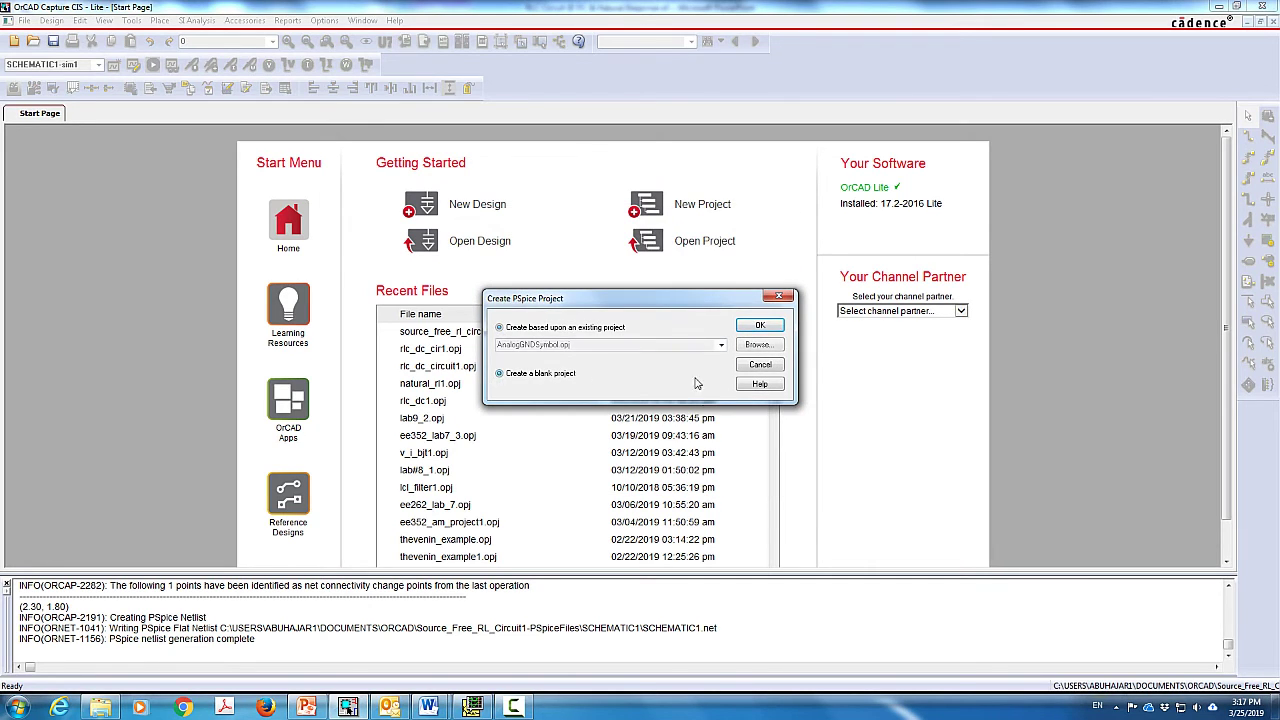
left_click(775, 326)
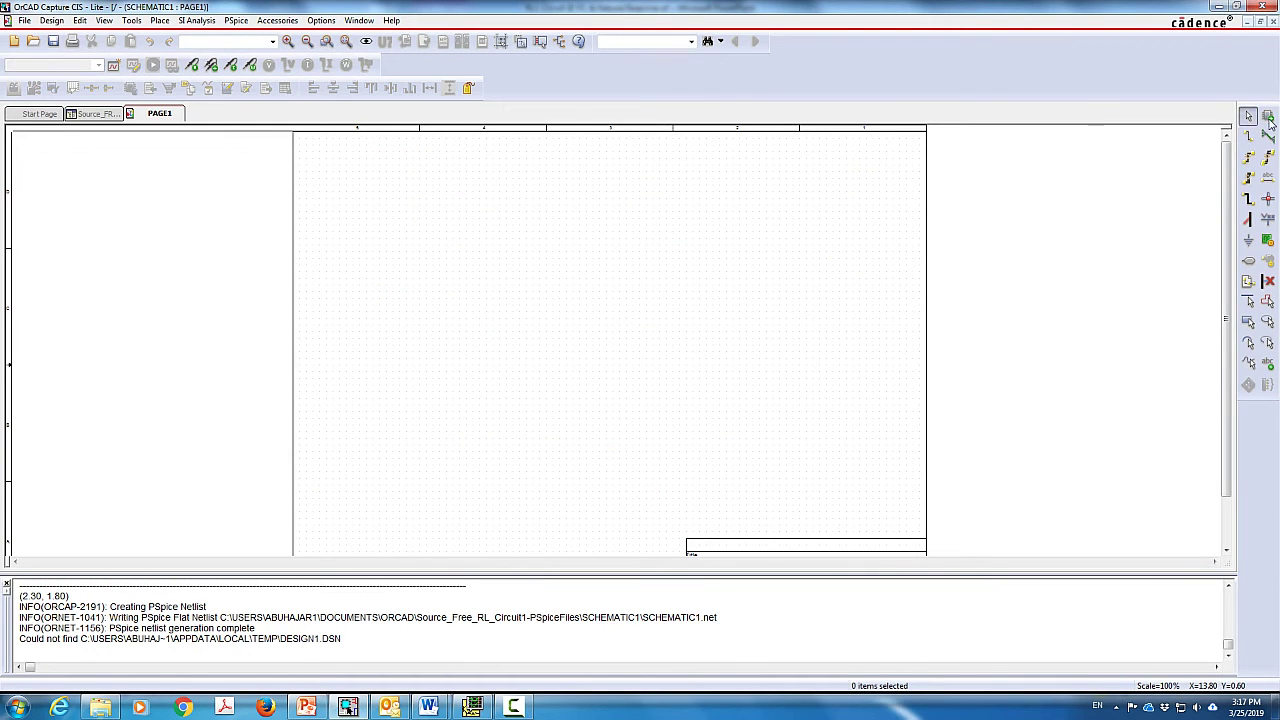
Find the VPULSE part from the SOURCE library and place one pulse source on the schematic page
left_click(1268, 117)
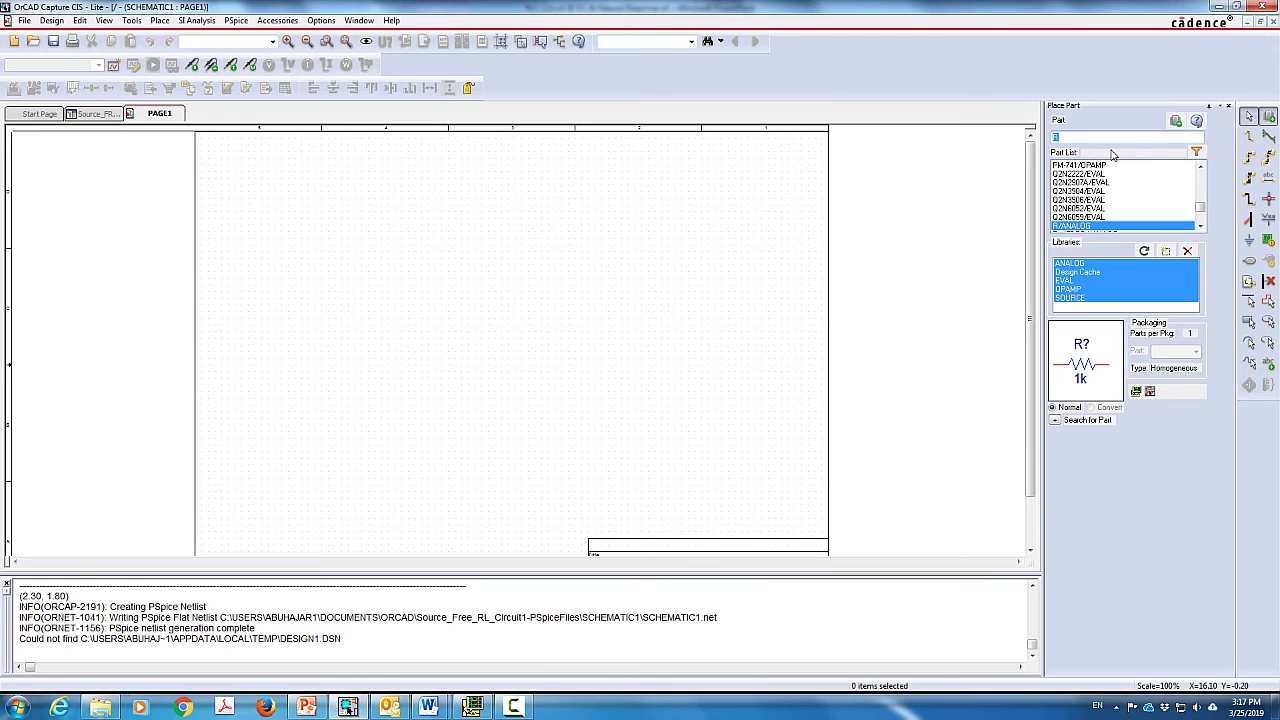
type("V")
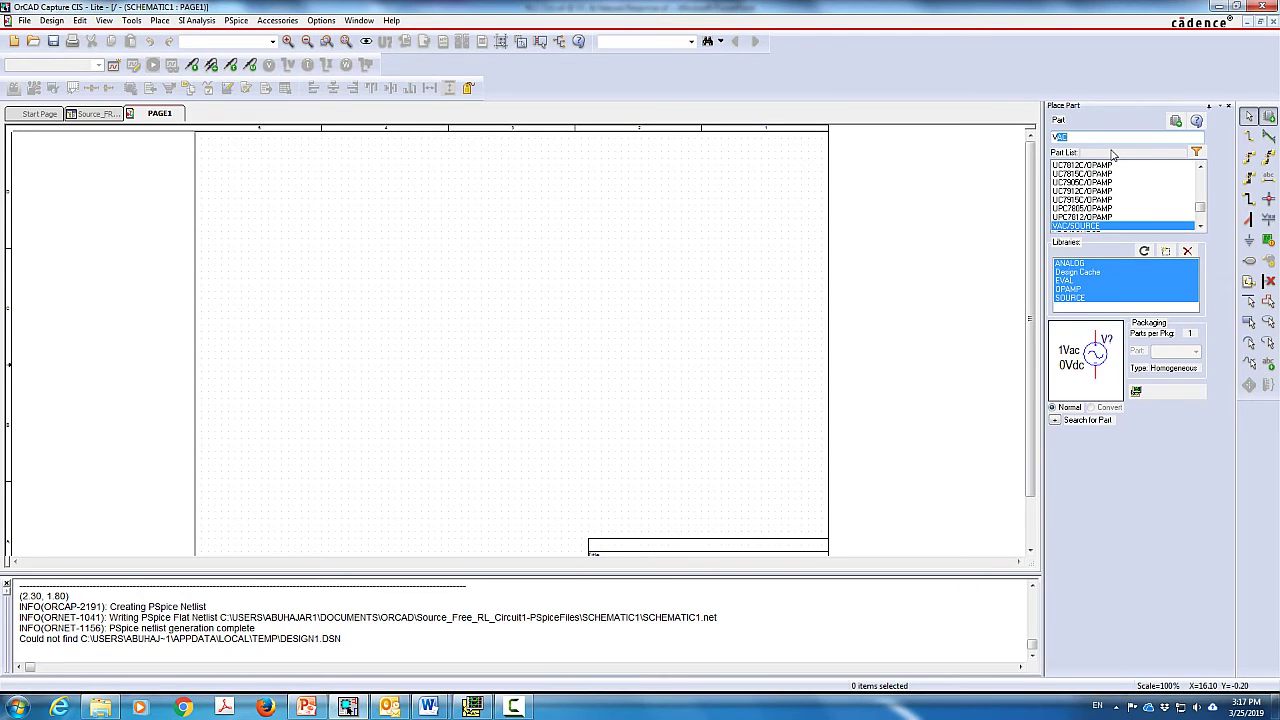
type("Pulse")
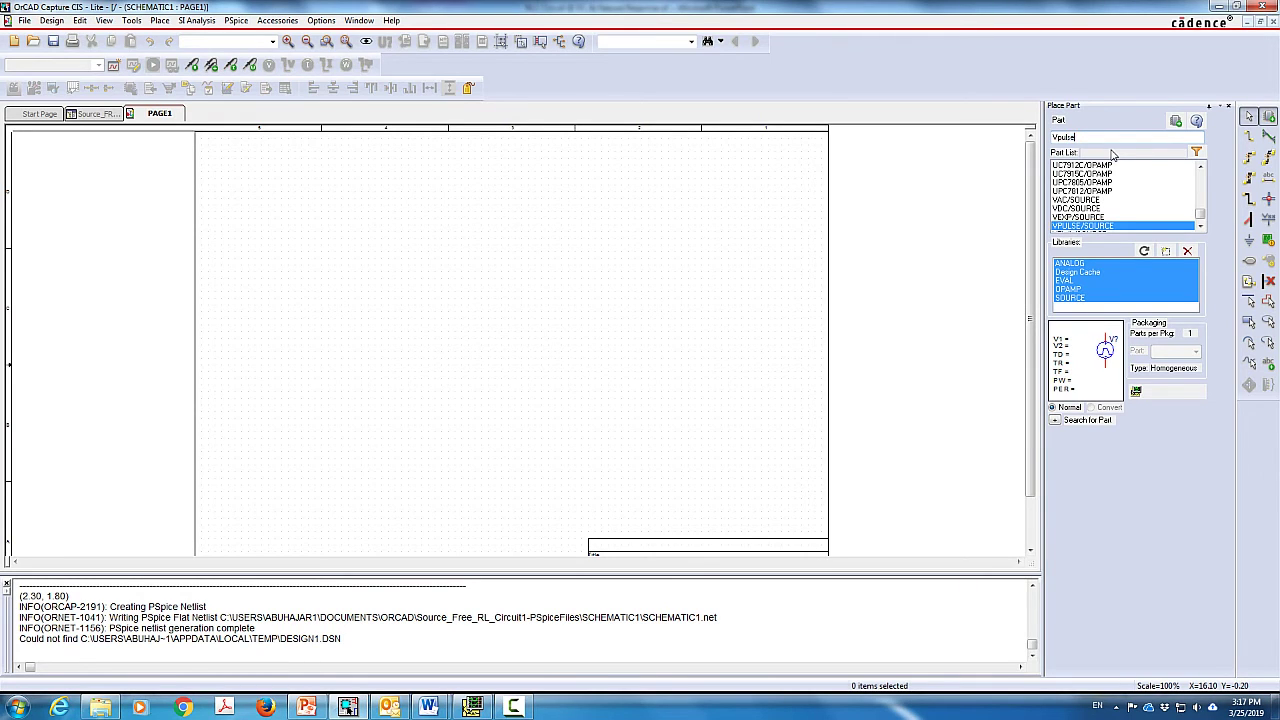
double_click(1110, 227)
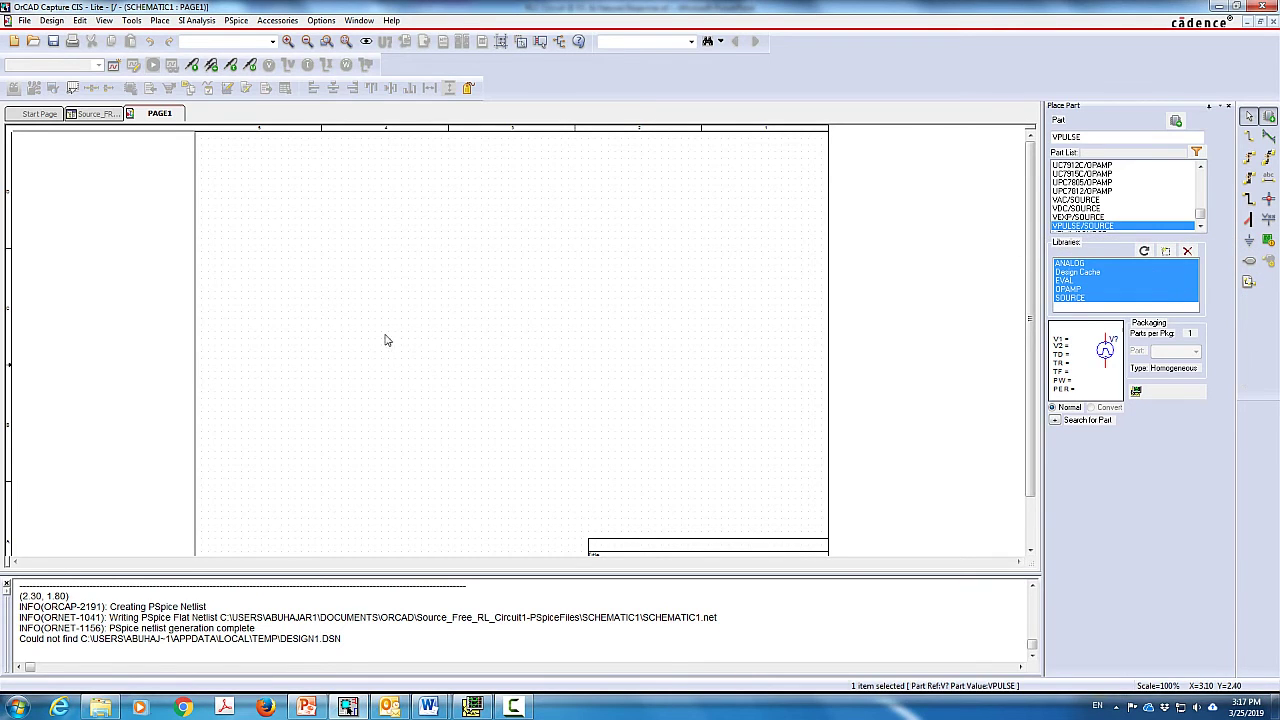
left_click(408, 297)
key("Escape")
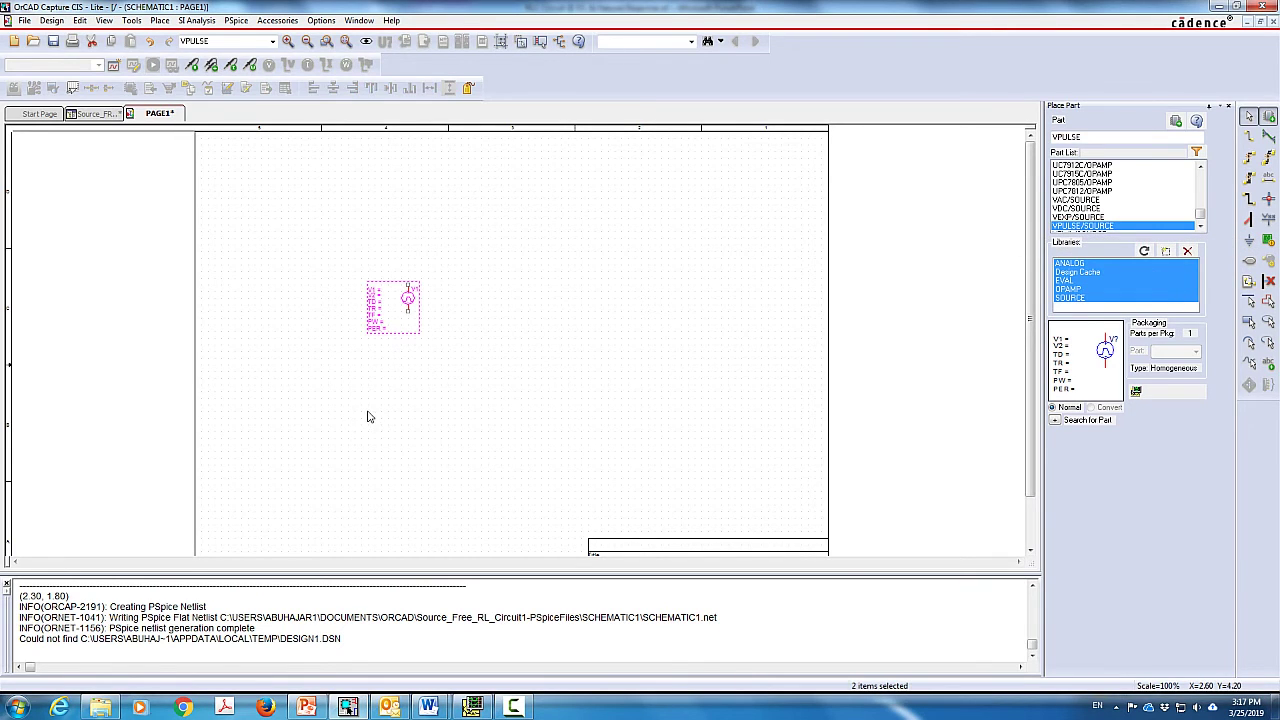
left_click(287, 42)
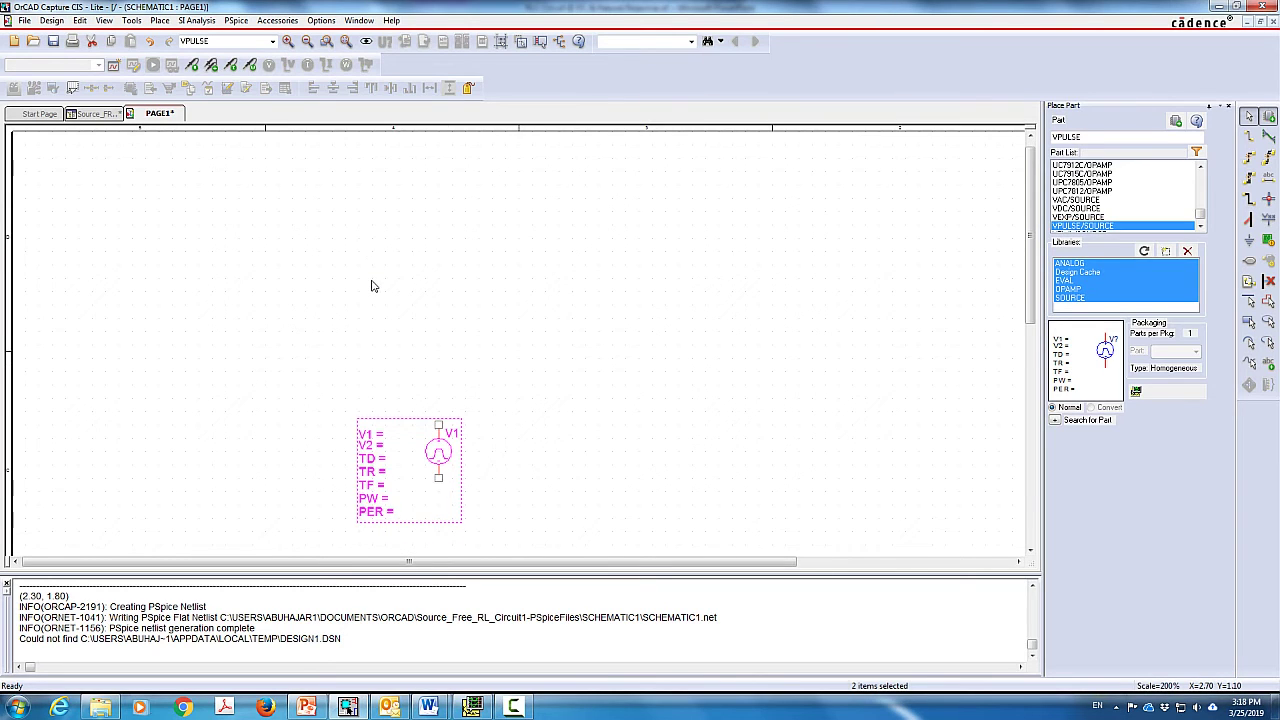
scroll(372, 287, "down", 3)
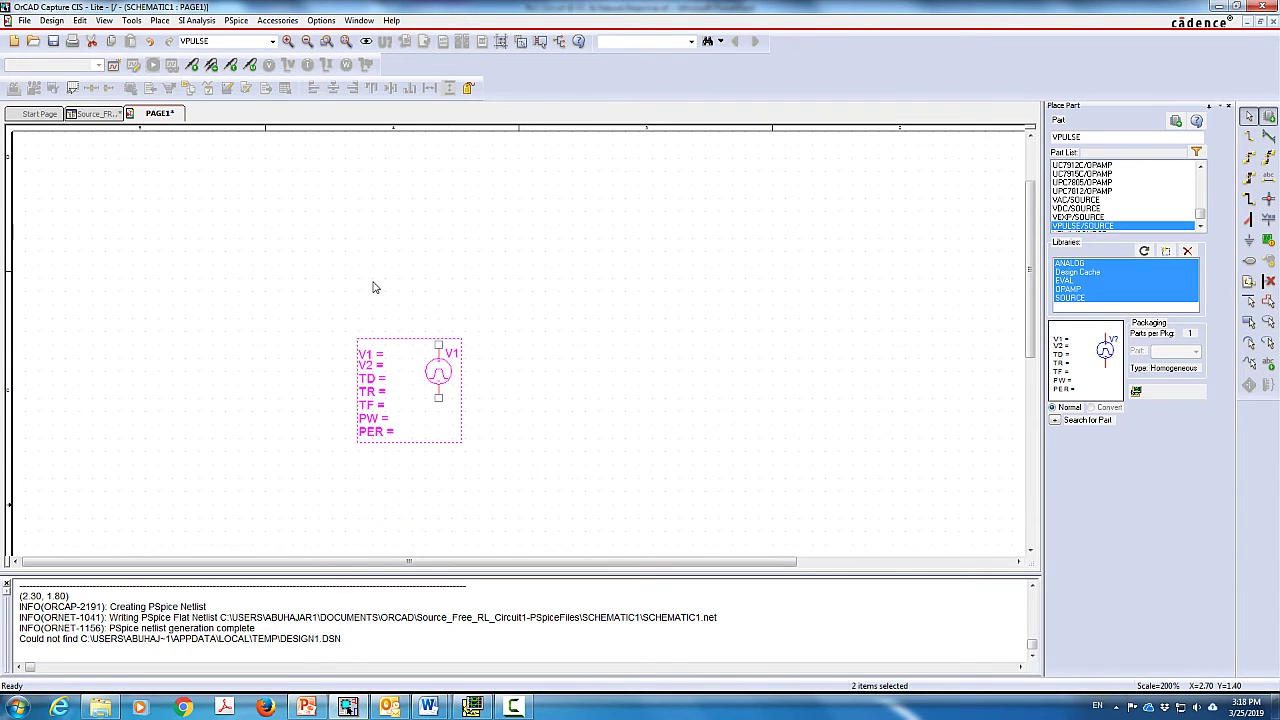
Set the pulse source's voltage levels to V1 = 5 and V2 = 0
left_click(287, 42)
scroll(423, 303, "down", 3)
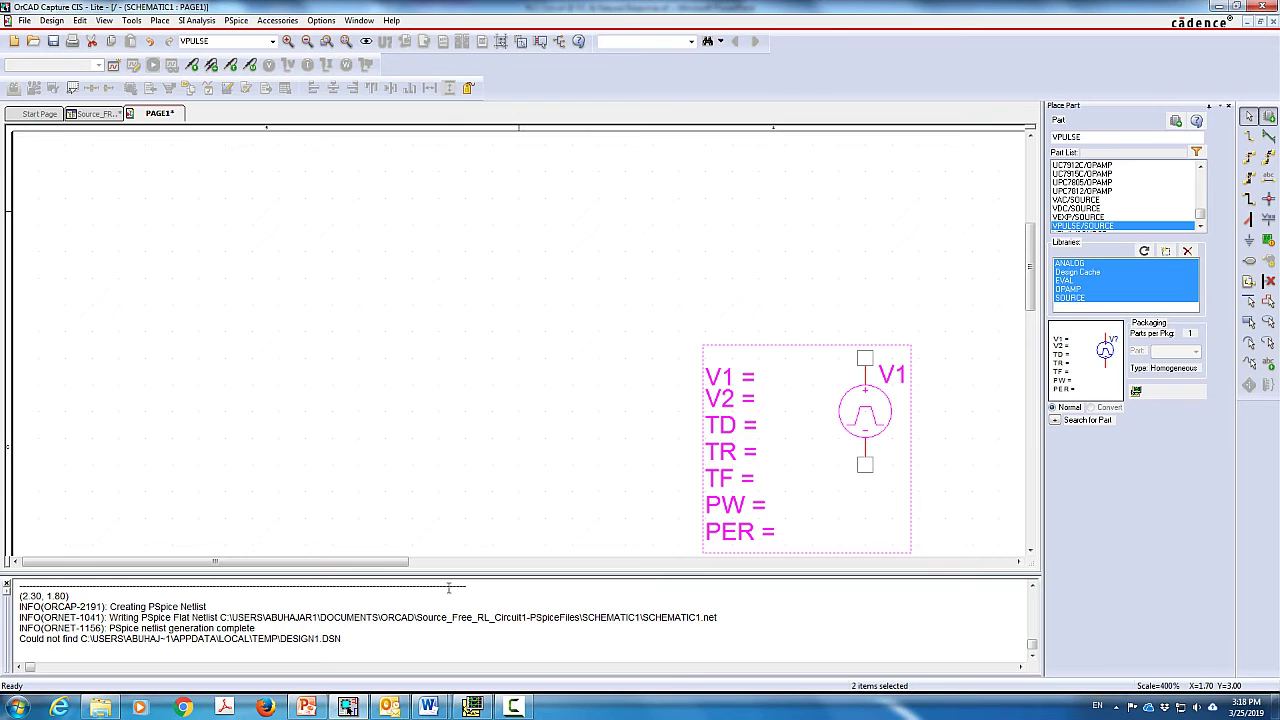
left_click_drag(393, 563, 573, 563)
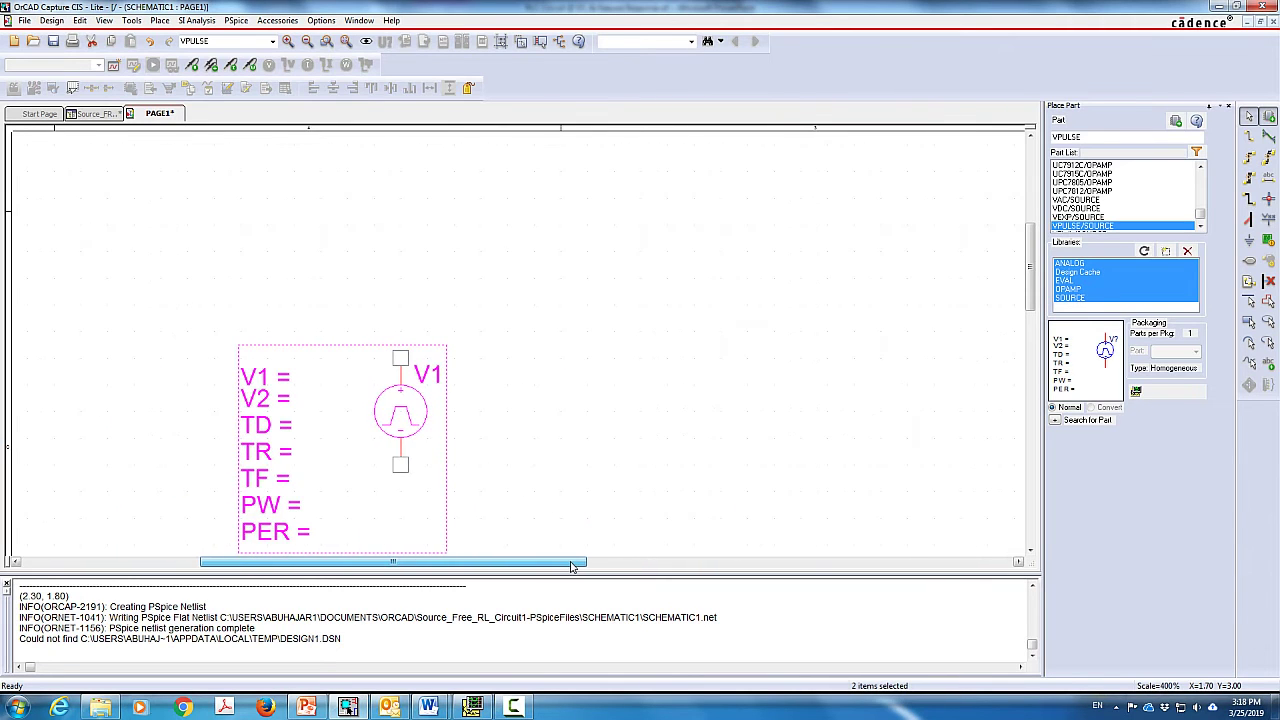
scroll(546, 420, "down", 1)
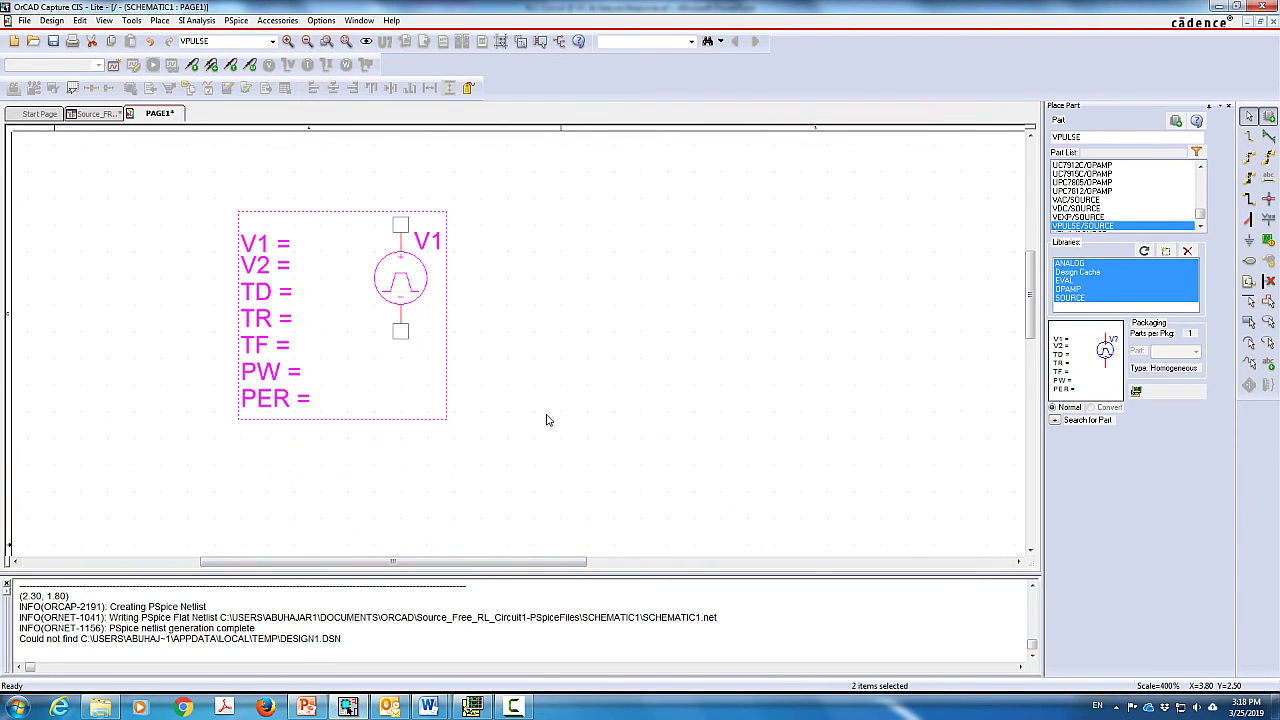
double_click(284, 251)
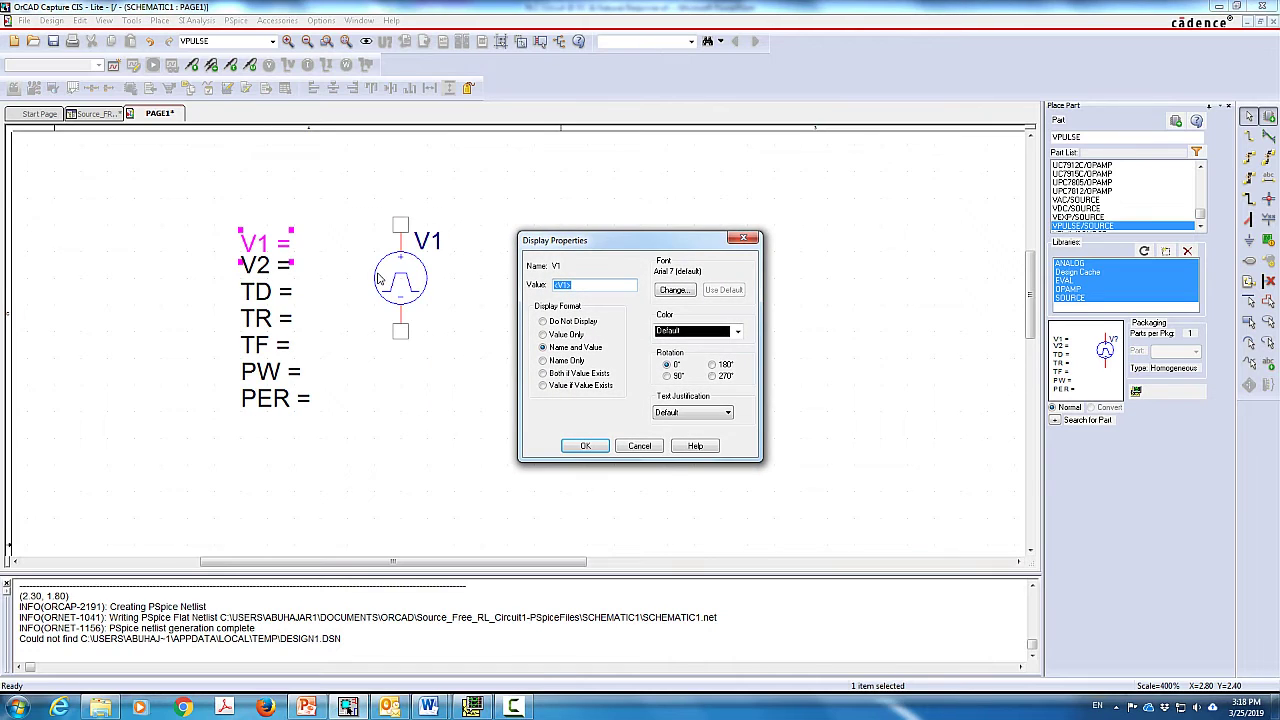
key("BackSpace")
type("5")
key("Return")
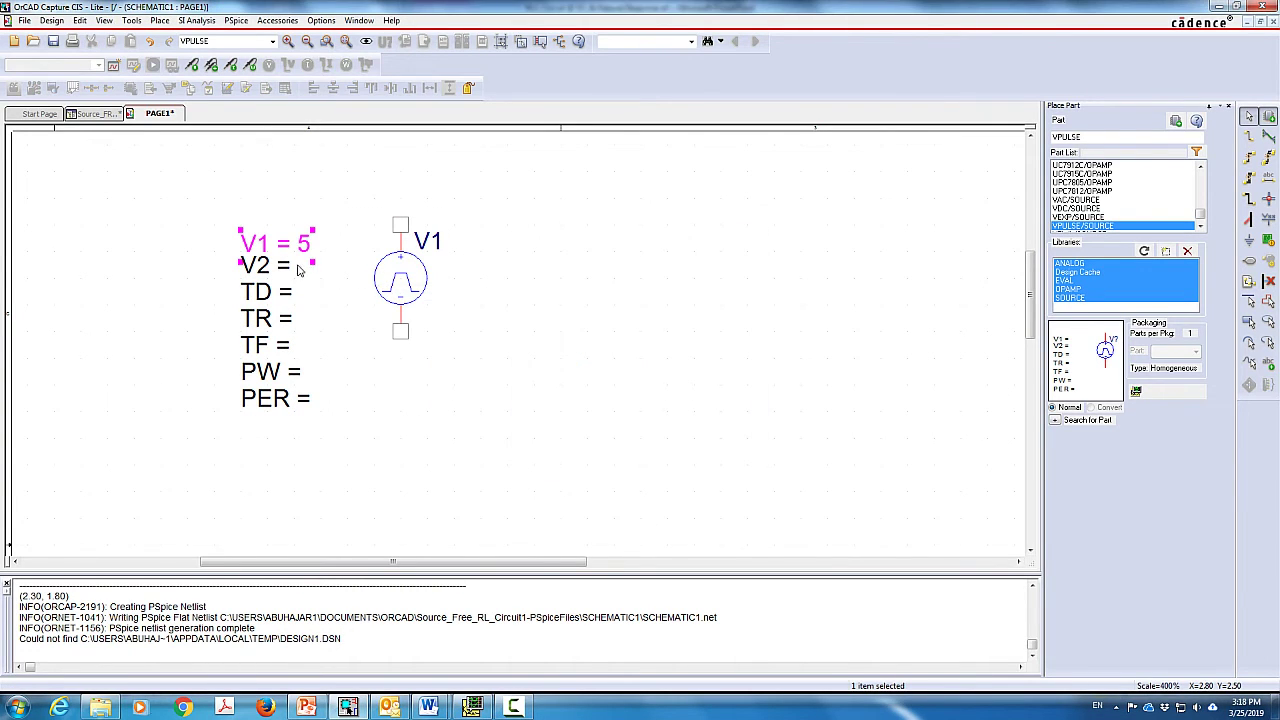
double_click(288, 266)
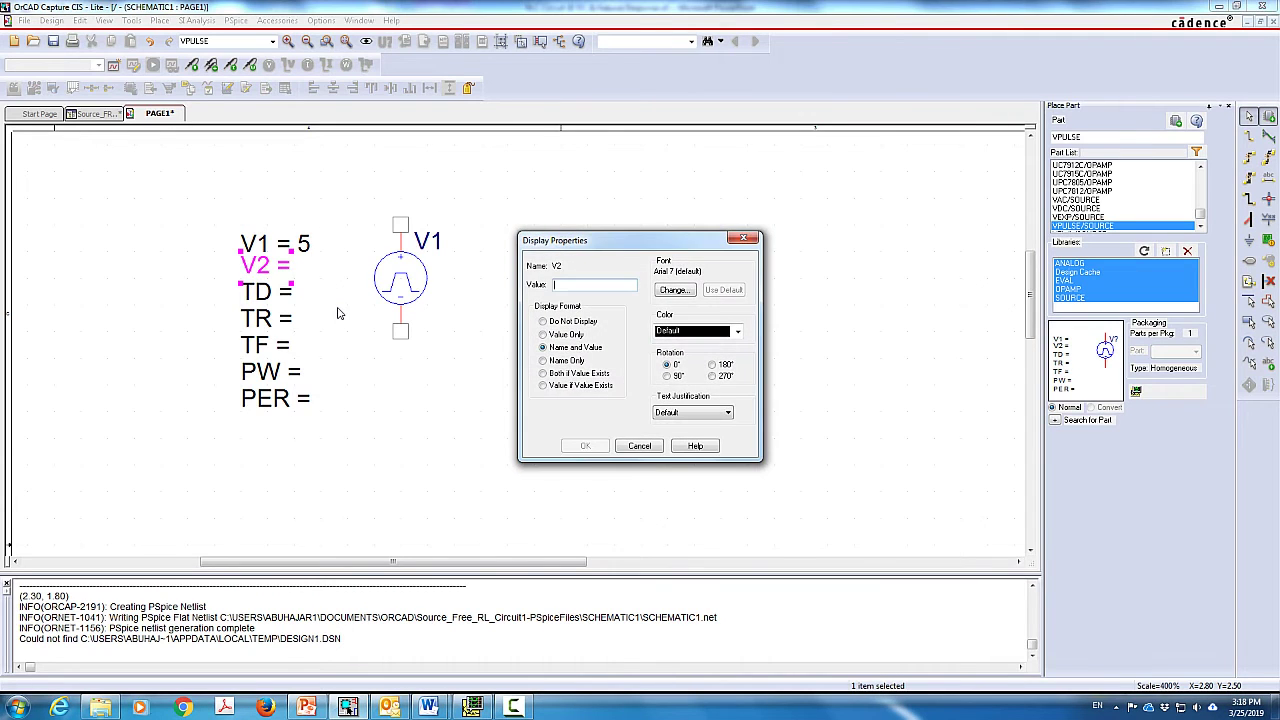
type("0")
key("Return")
Set the pulse source's delay TD to 0 and its rise and fall times TR and TF to 1n
double_click(291, 296)
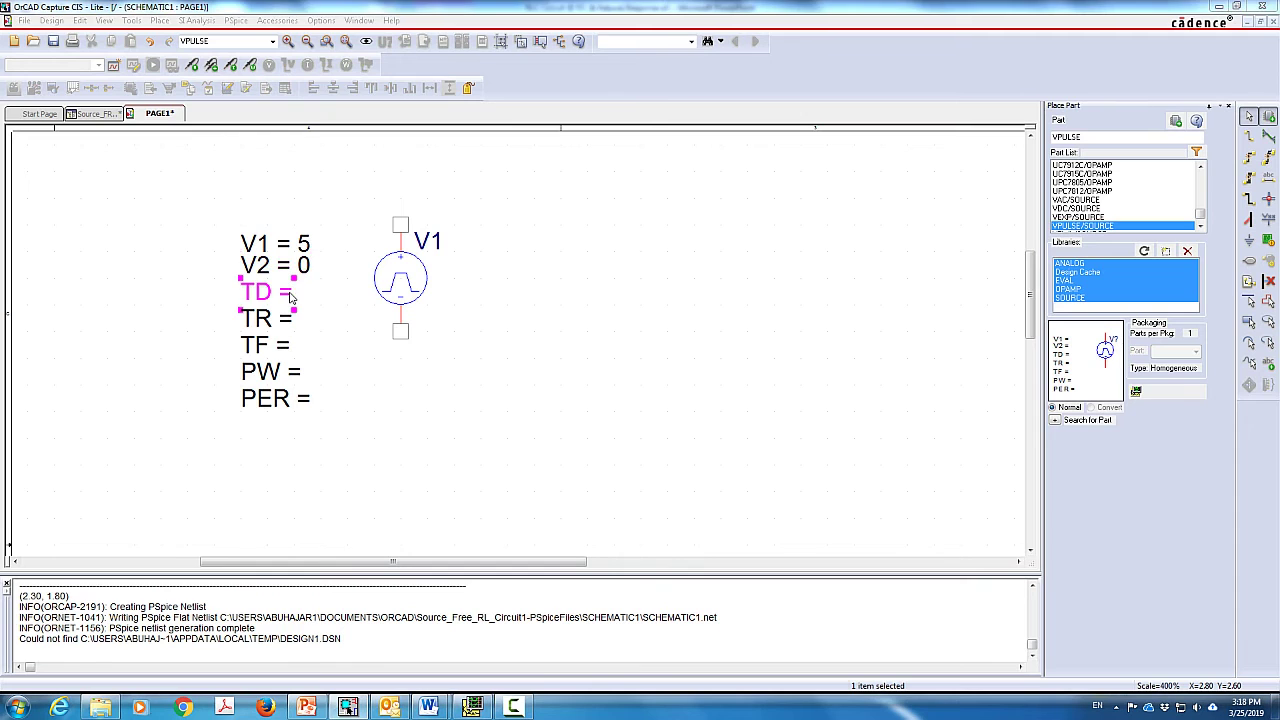
type("0")
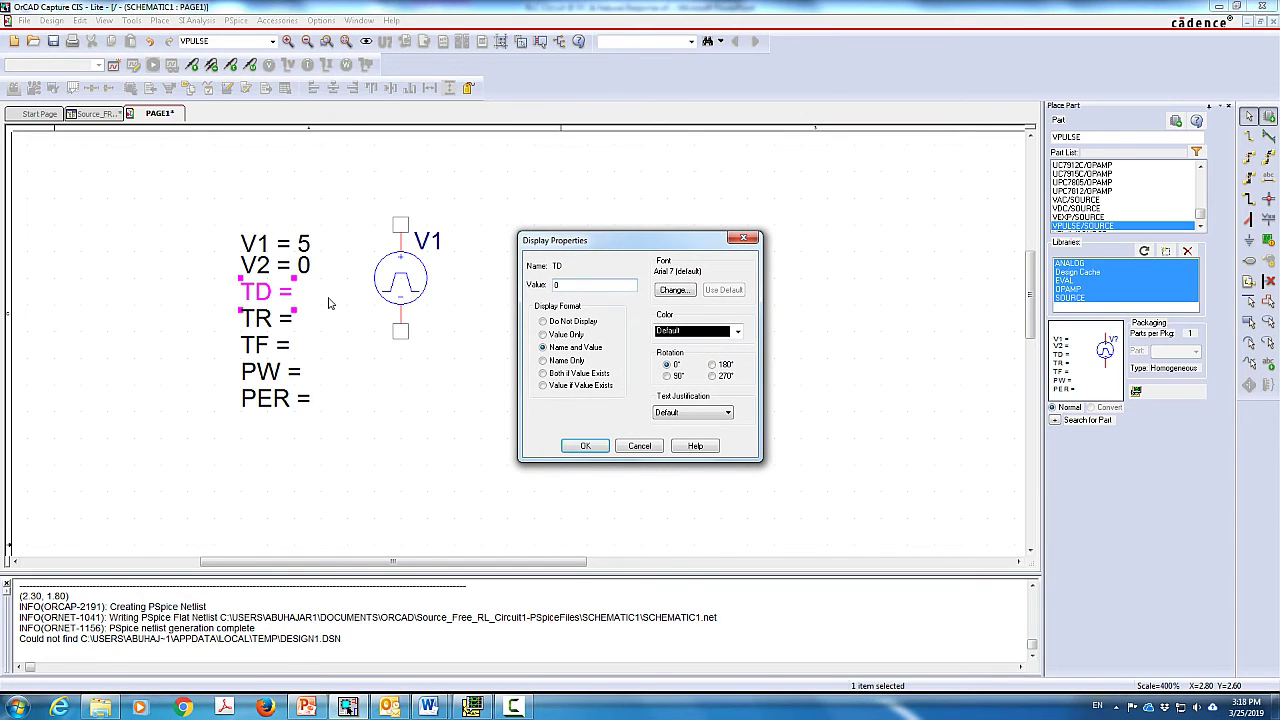
key("Return")
double_click(284, 318)
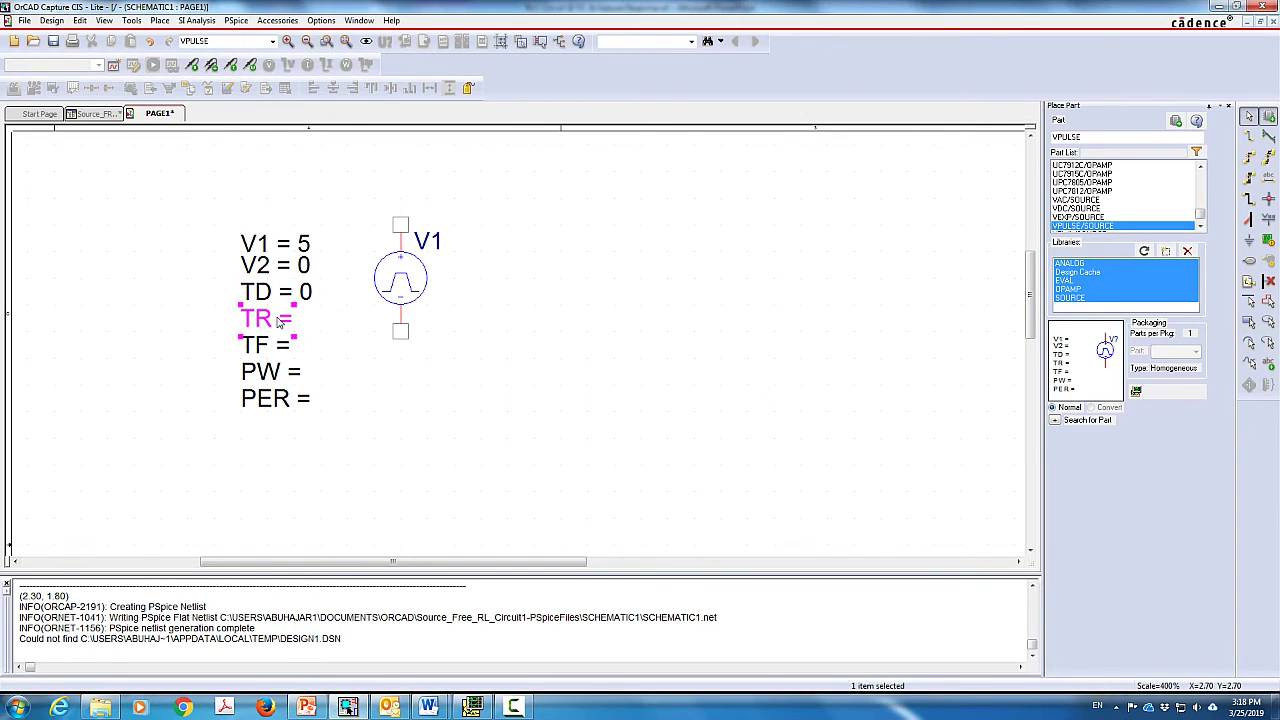
type("1n")
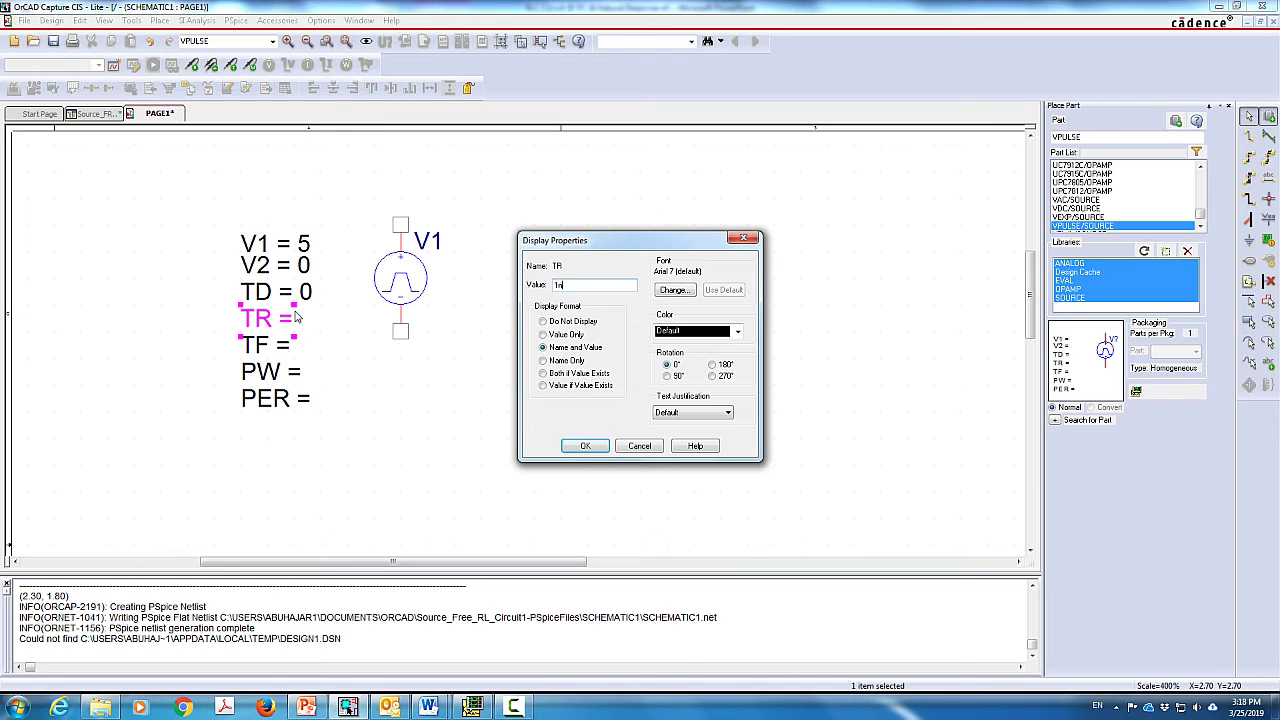
key("Return")
double_click(285, 345)
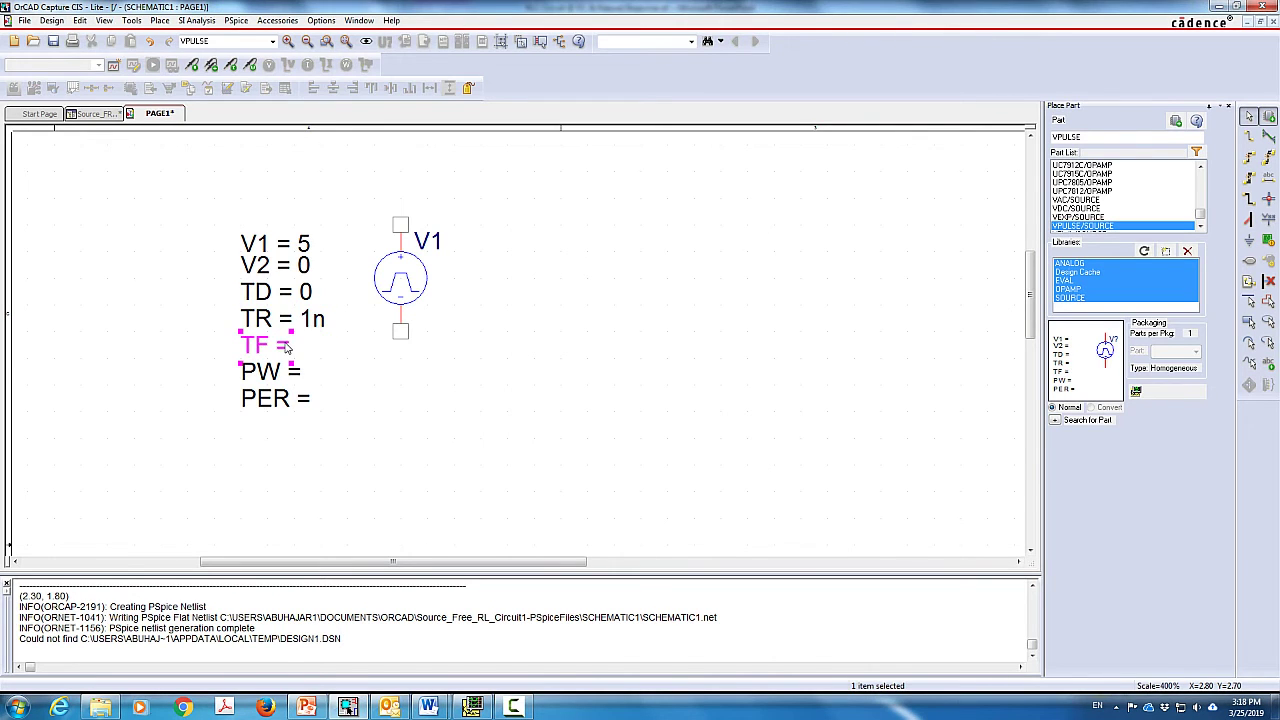
type("1n")
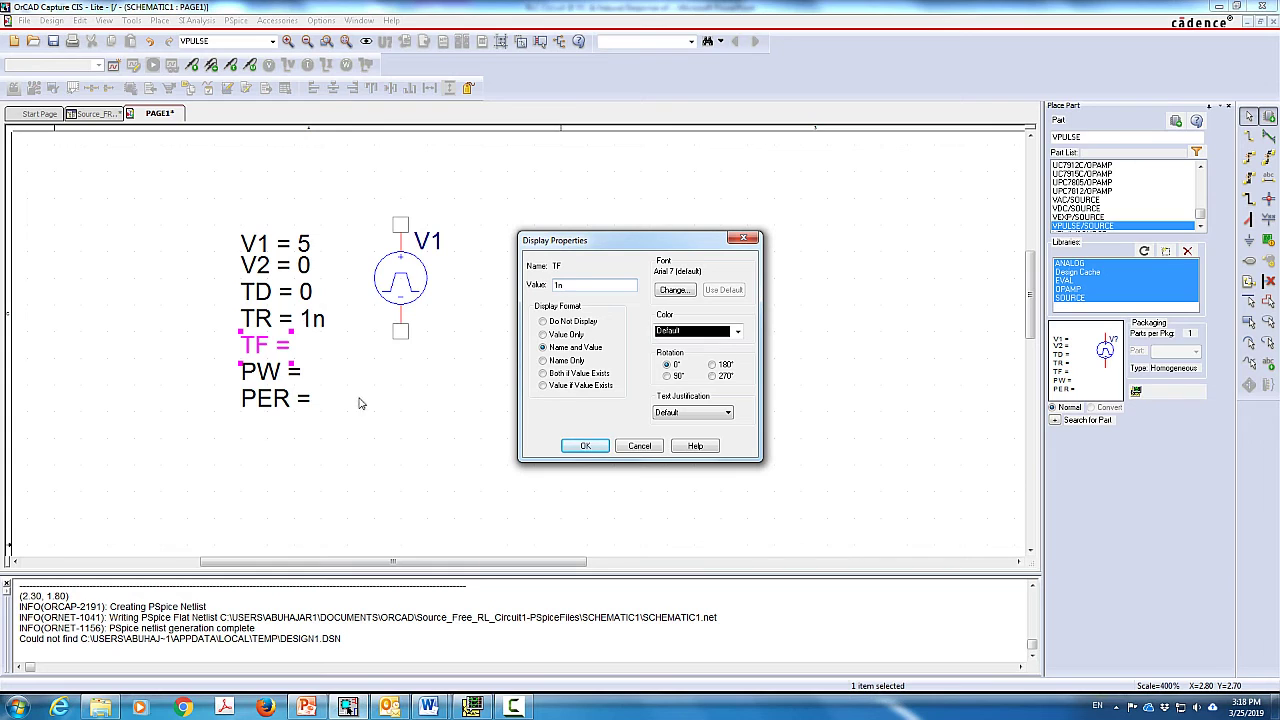
left_click(580, 446)
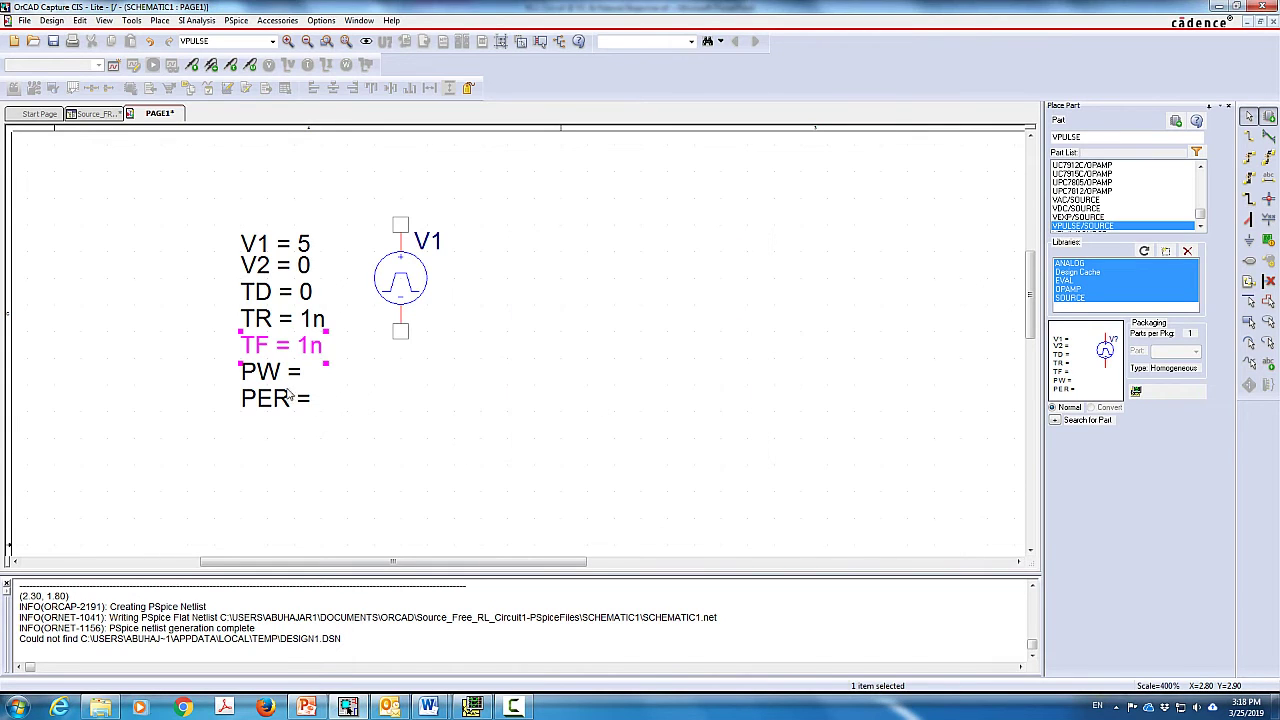
Set the pulse source's pulse width PW to 0.5m and its period PER to 1m
double_click(288, 374)
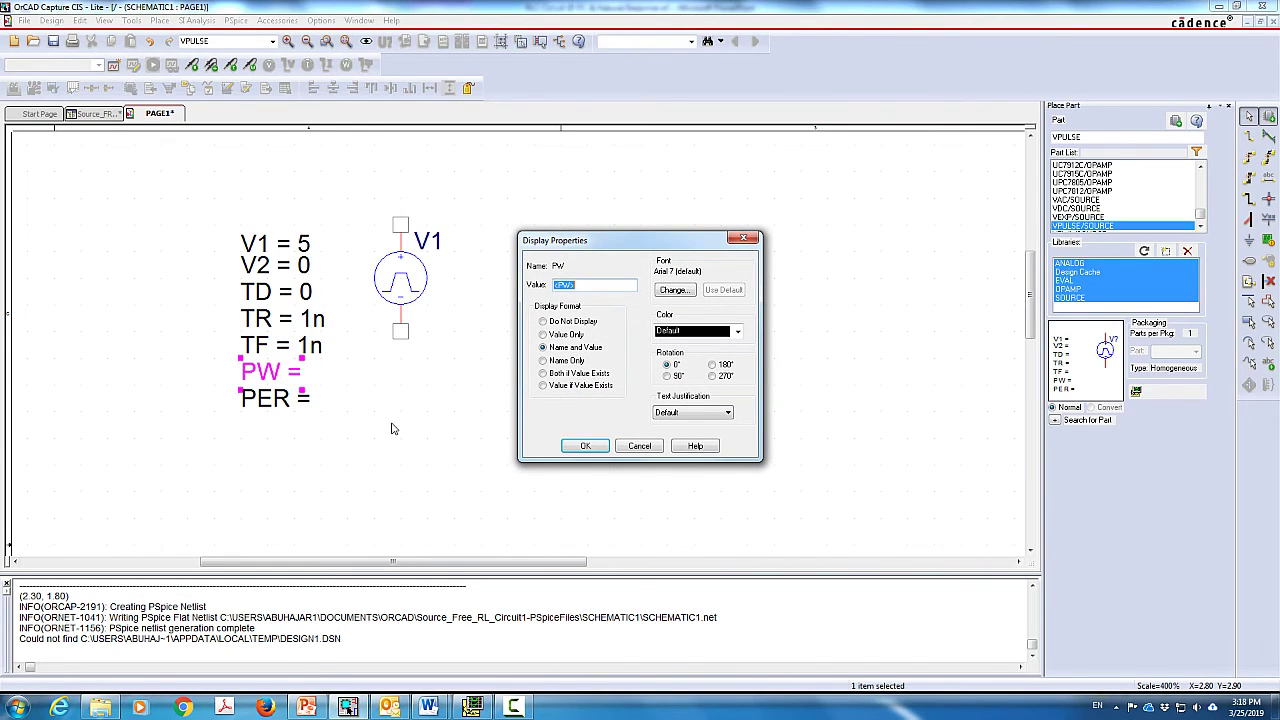
key("BackSpace")
key("Return")
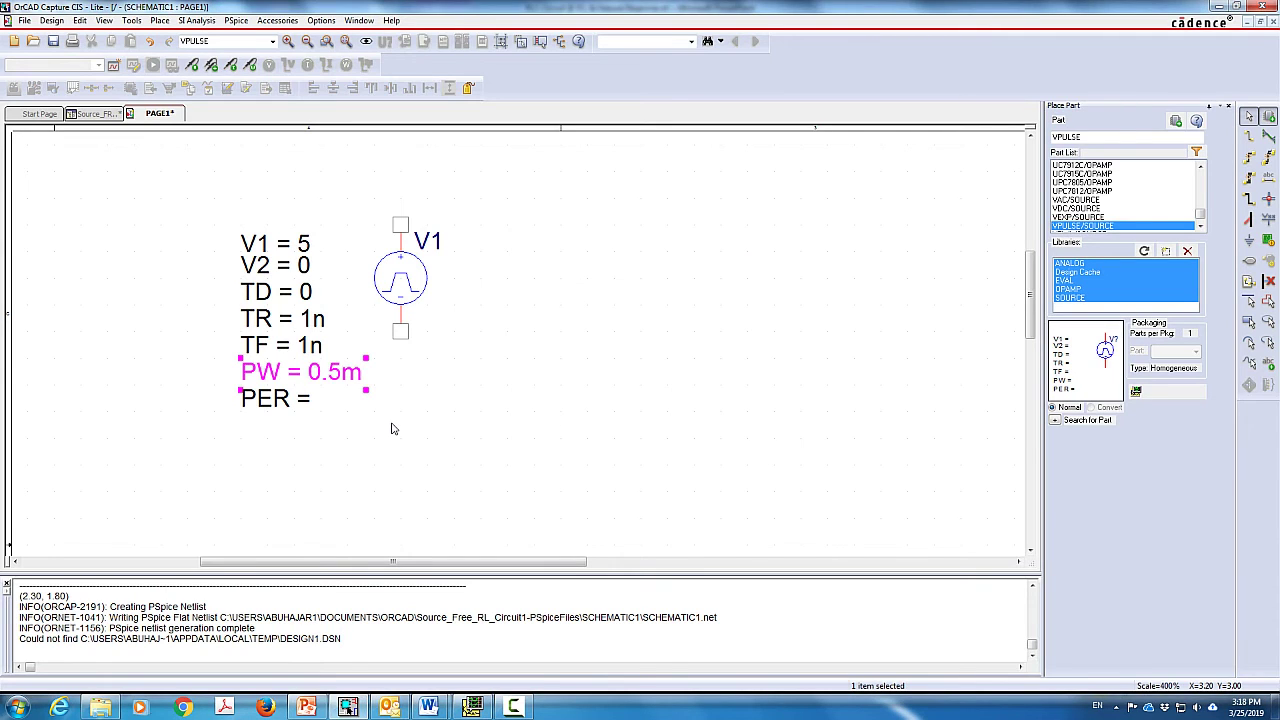
double_click(293, 400)
key("BackSpace")
type("1m")
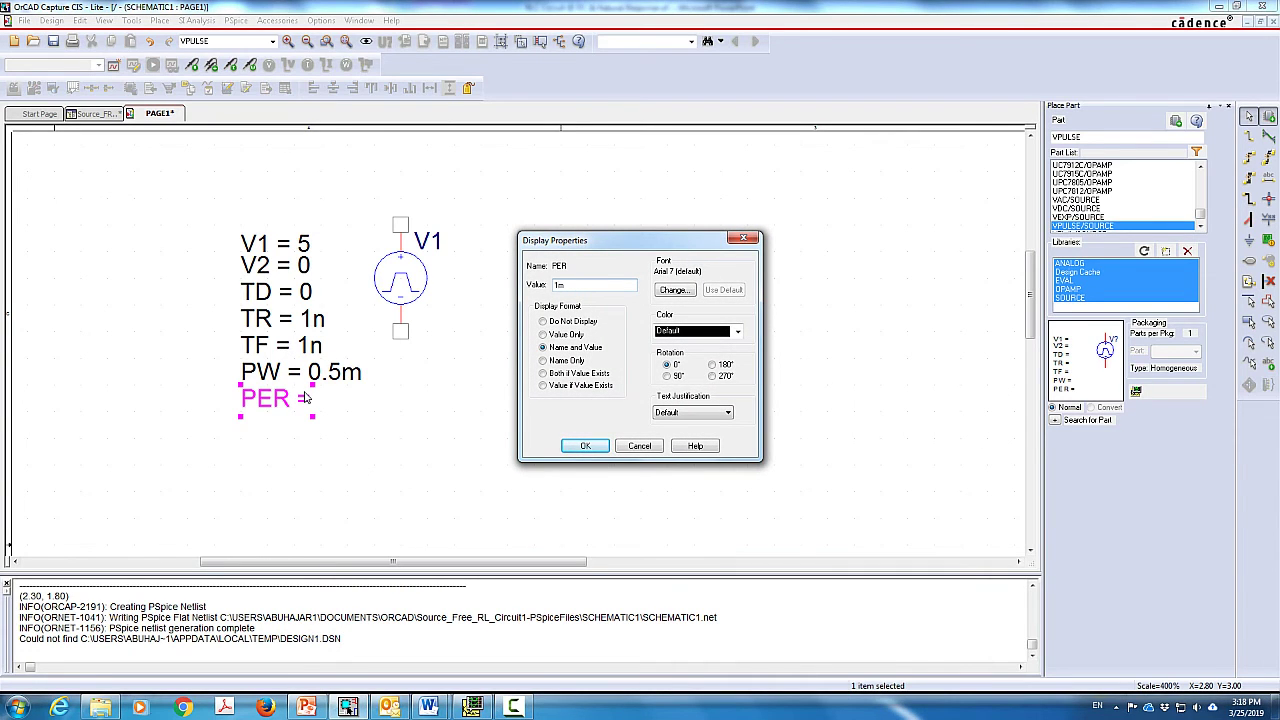
key("Return")
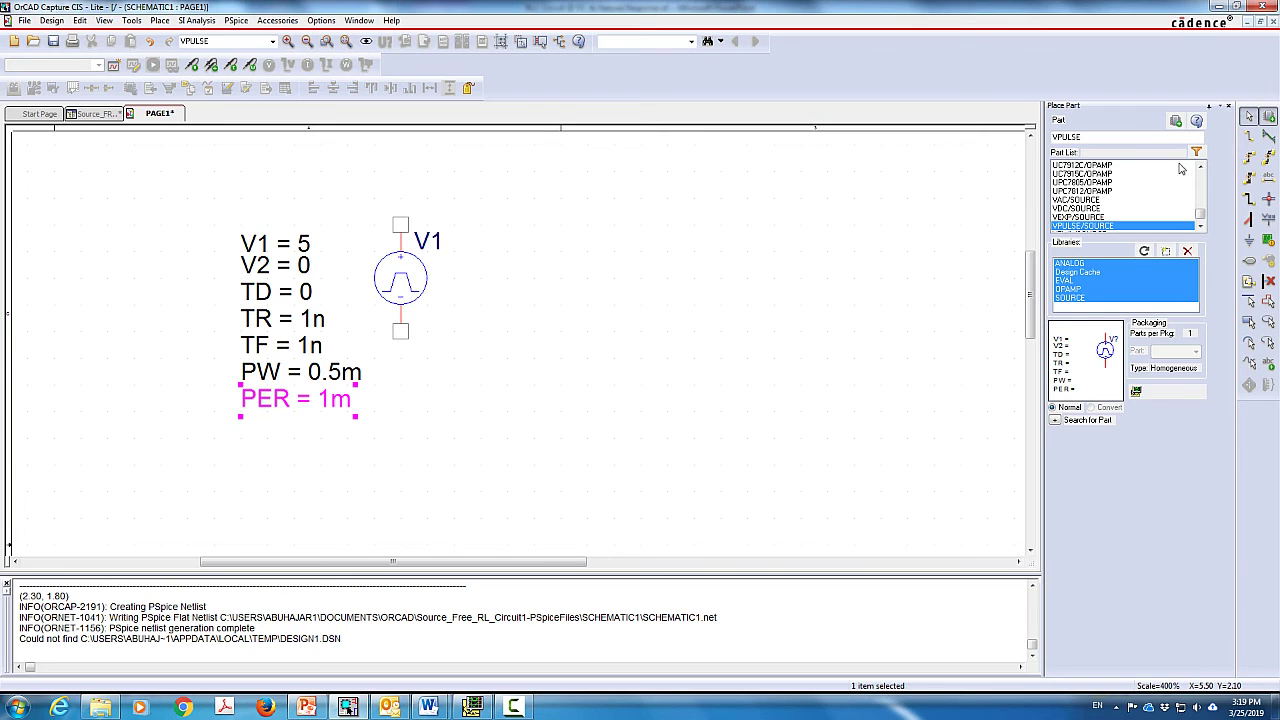
Place three R resistors to the right of the pulse source: one horizontal, one vertical, and another horizontal
double_click(1125, 138)
type("r")
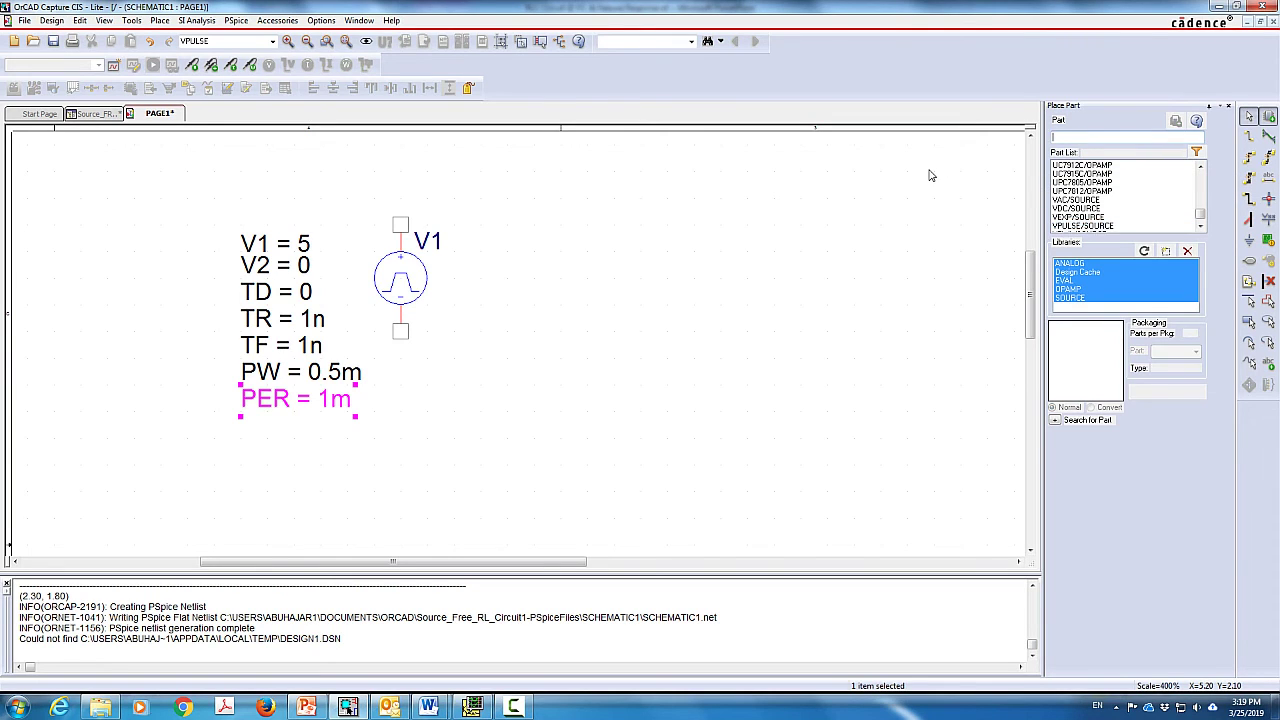
key("Return")
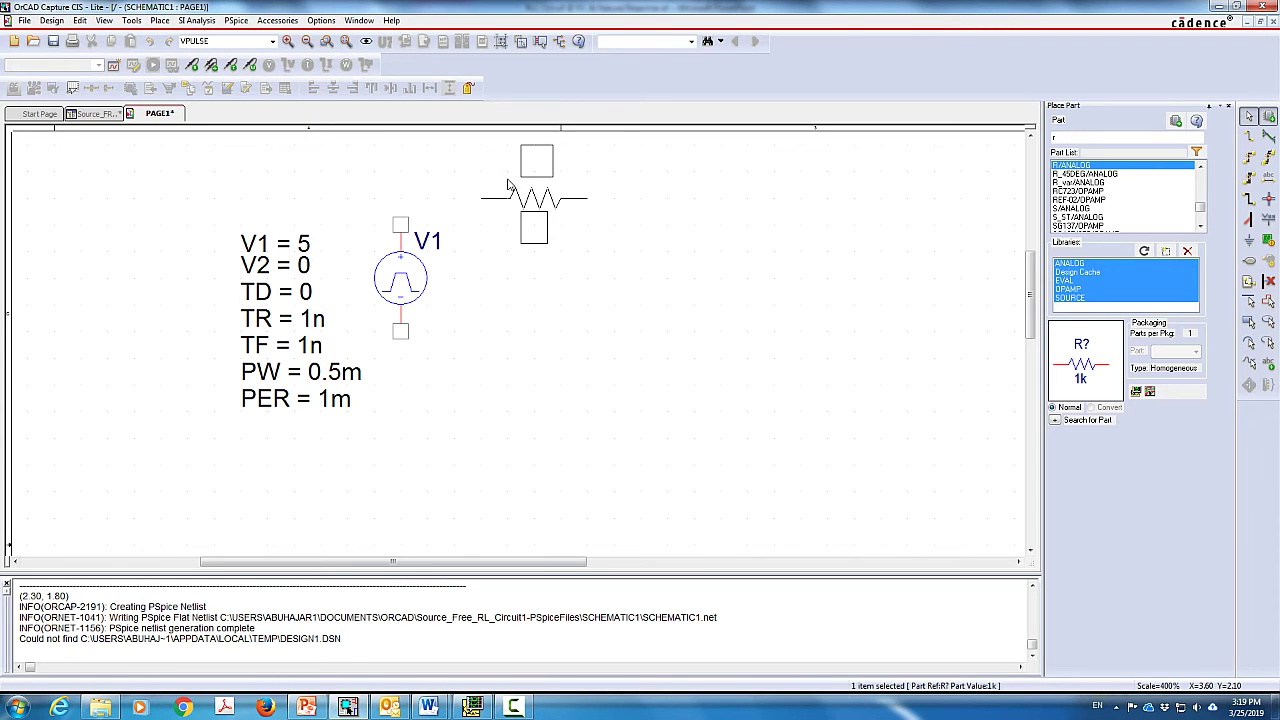
left_click(507, 186)
key("r")
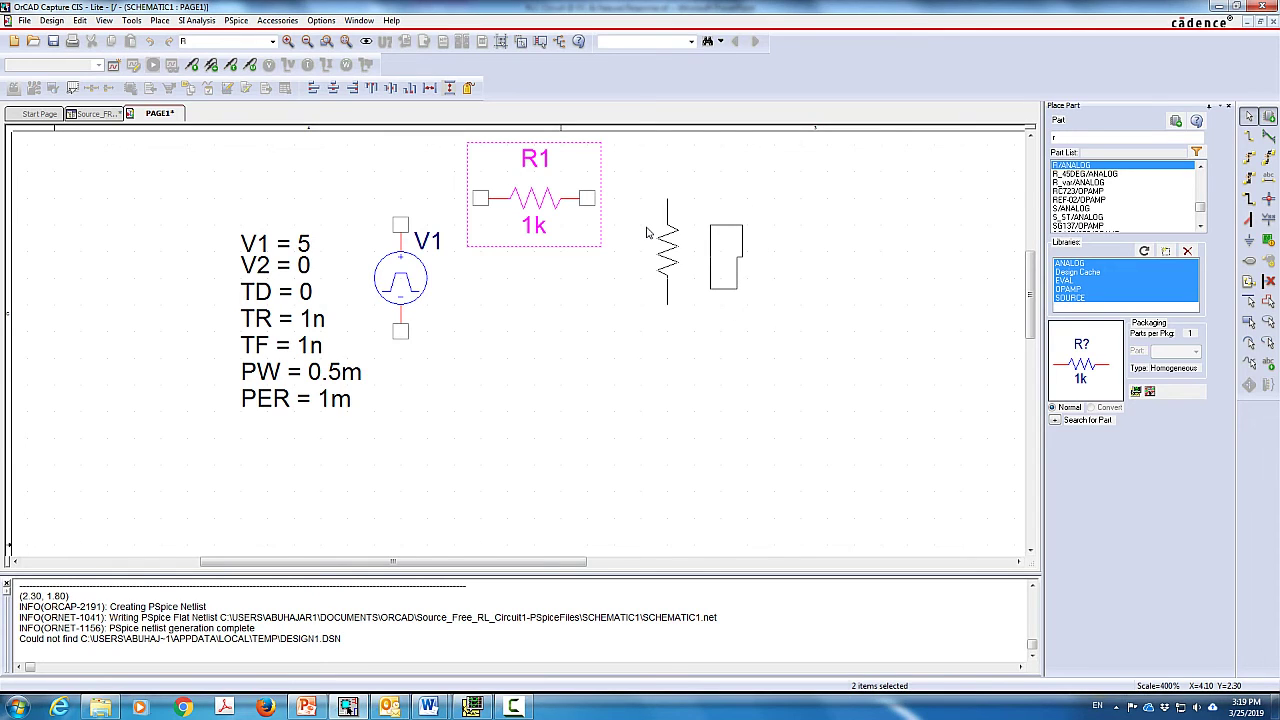
left_click(646, 232)
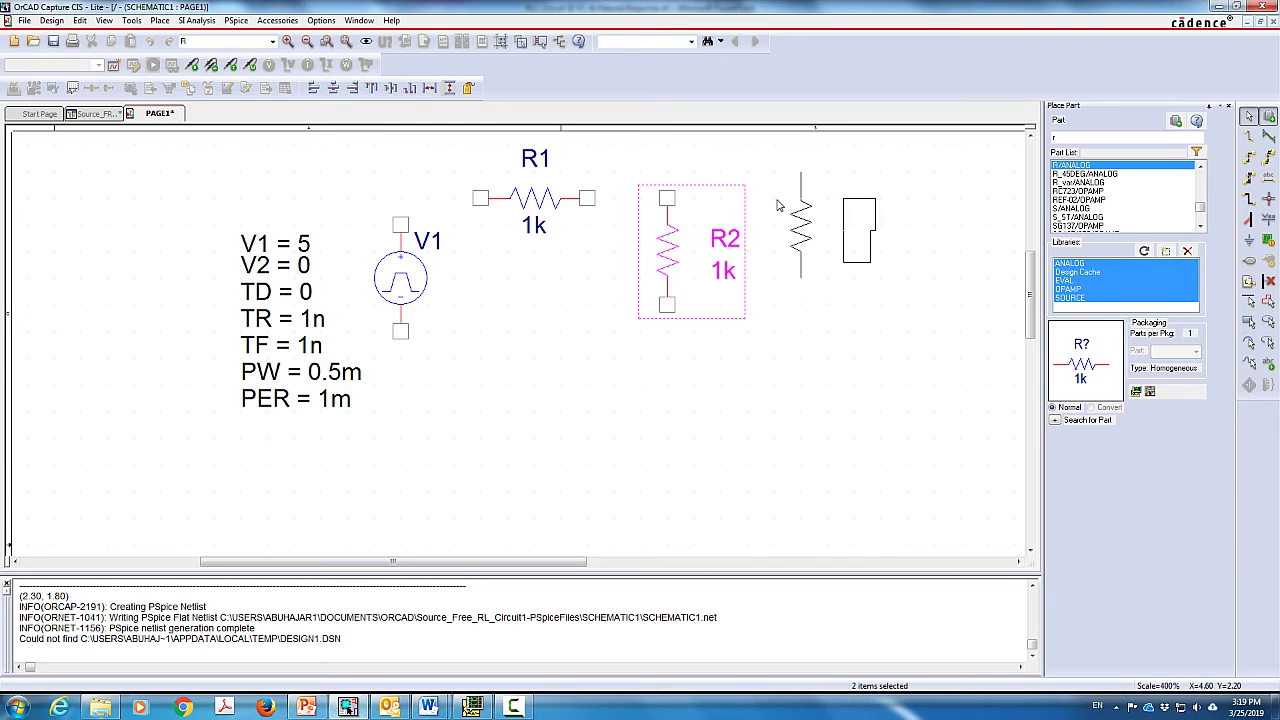
key("r")
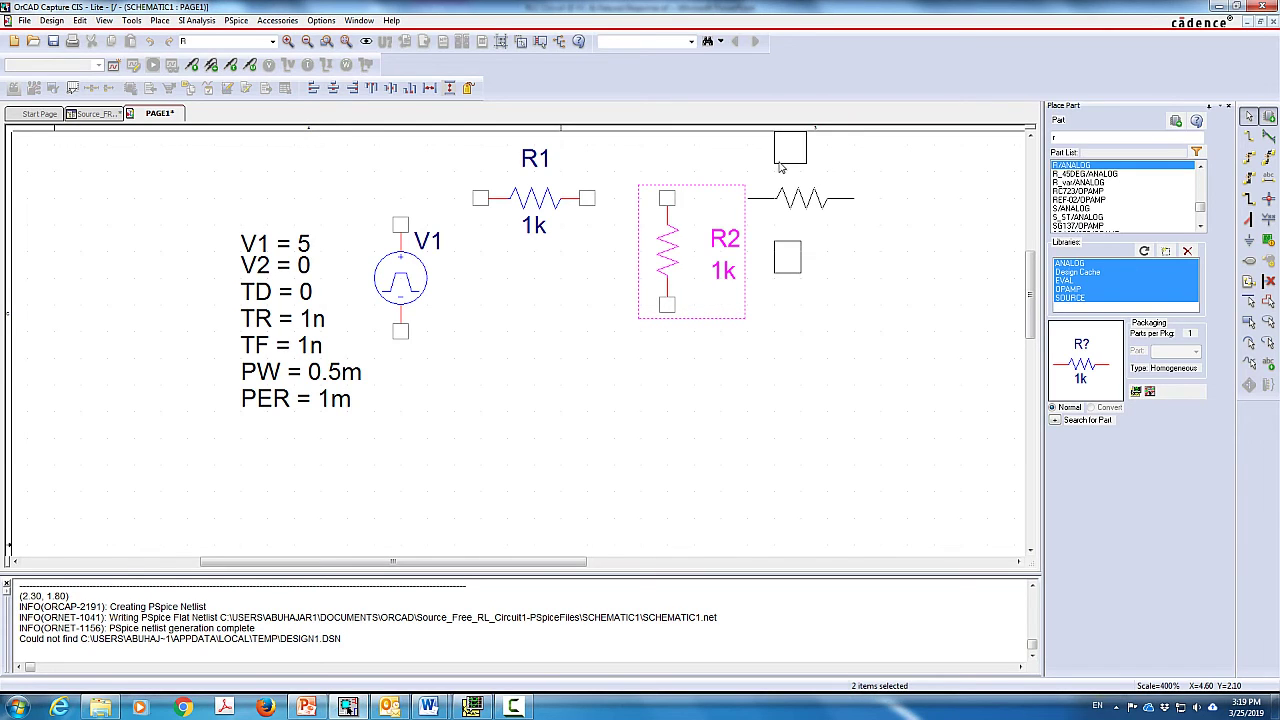
left_click(780, 167)
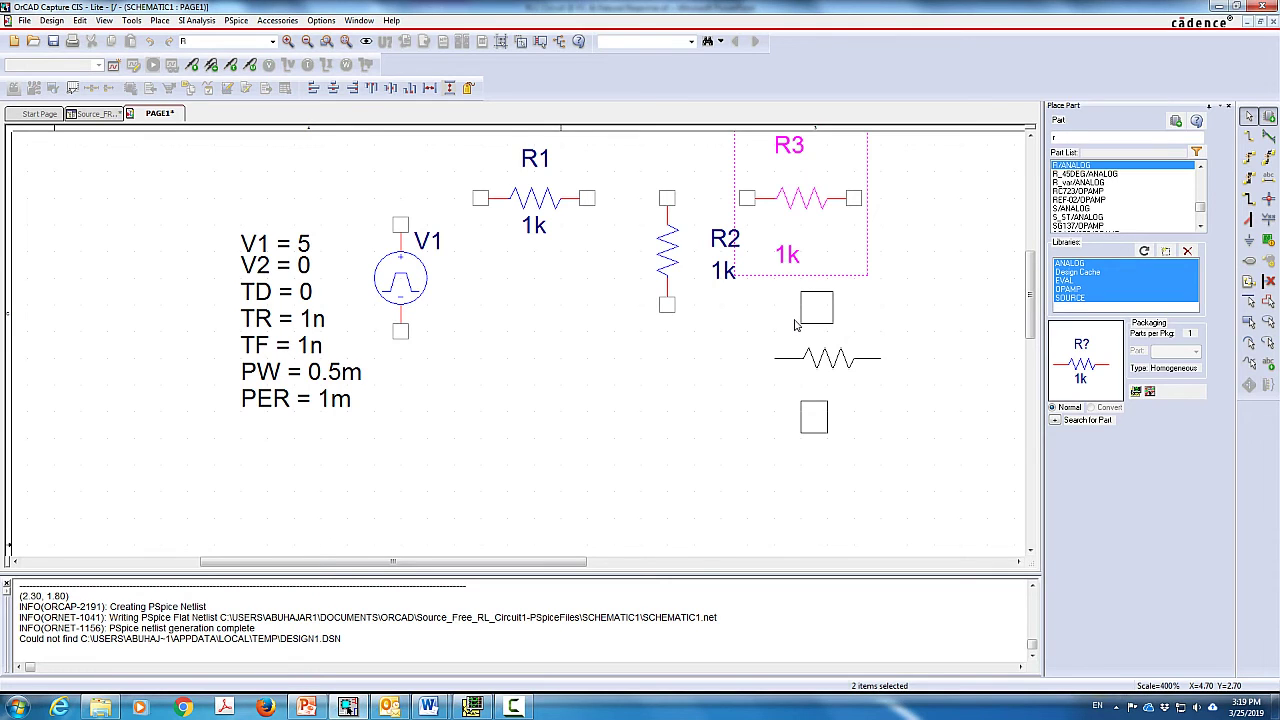
key("Escape")
Set R2 to 2.2, move R3's value label closer to its symbol, and set R3 to 4.7k
double_click(717, 271)
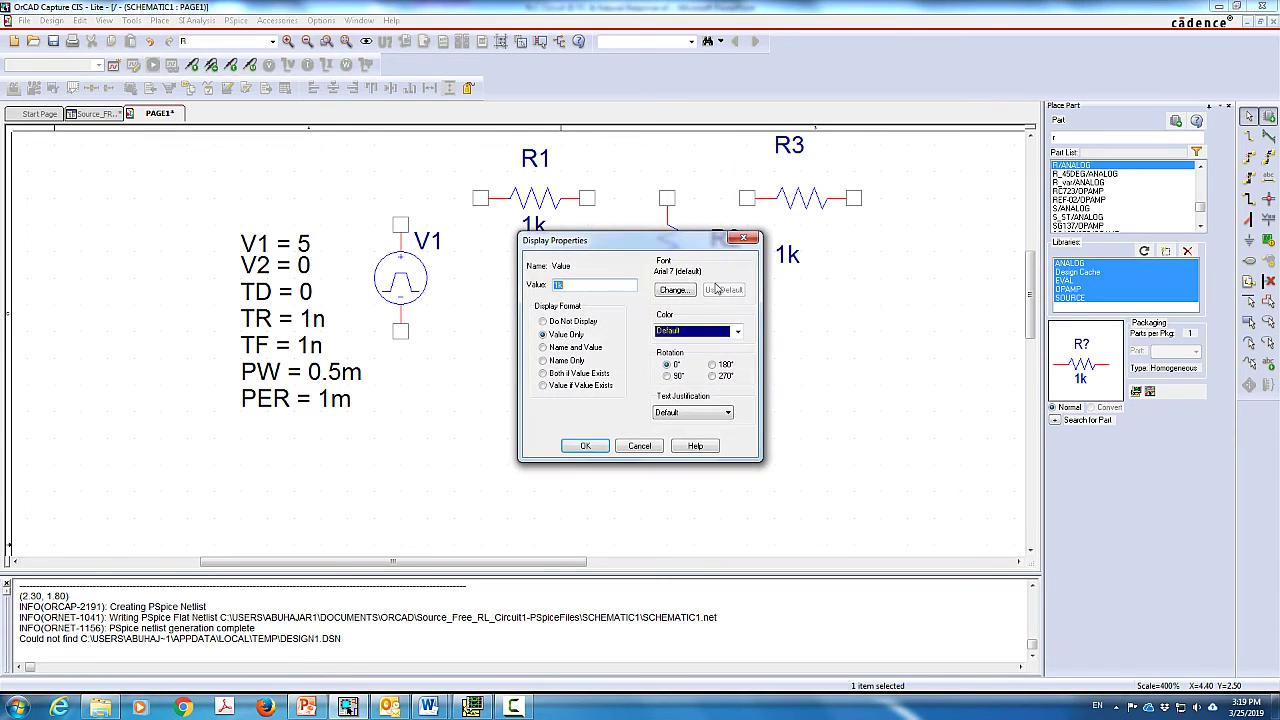
type("2.2")
key("Return")
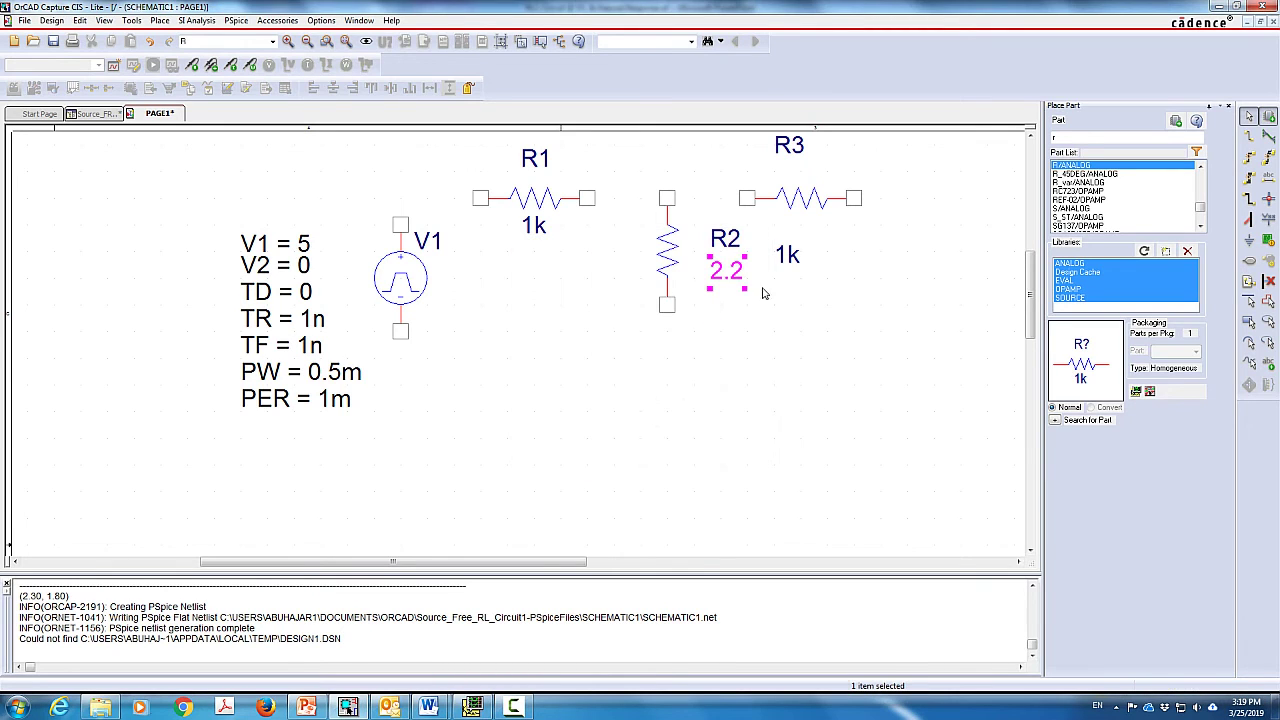
left_click(797, 258)
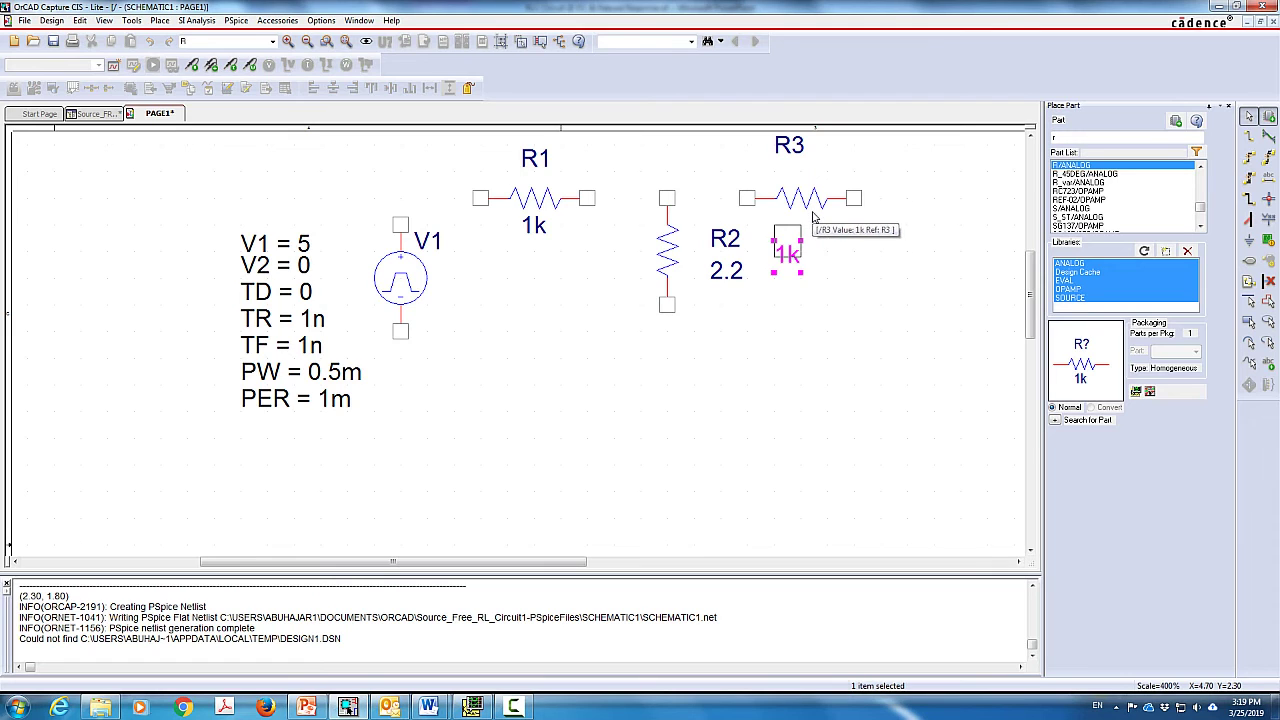
left_click_drag(789, 256, 790, 240)
double_click(790, 240)
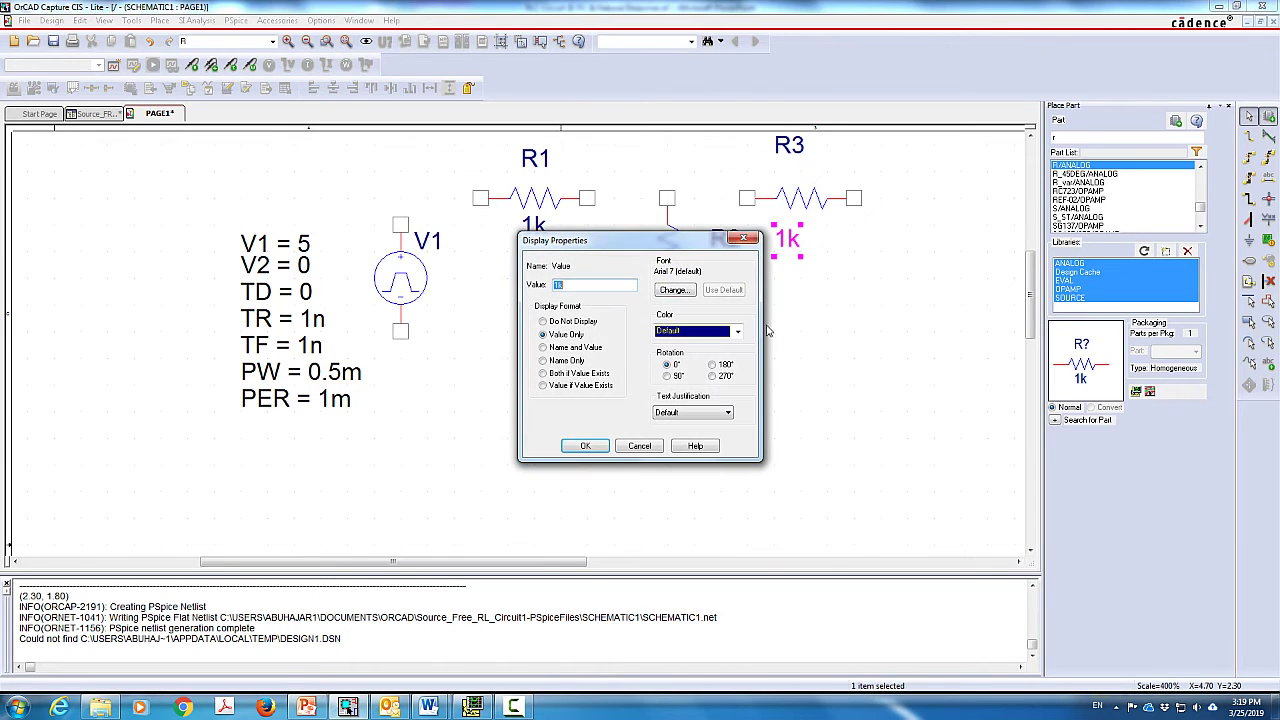
key("BackSpace")
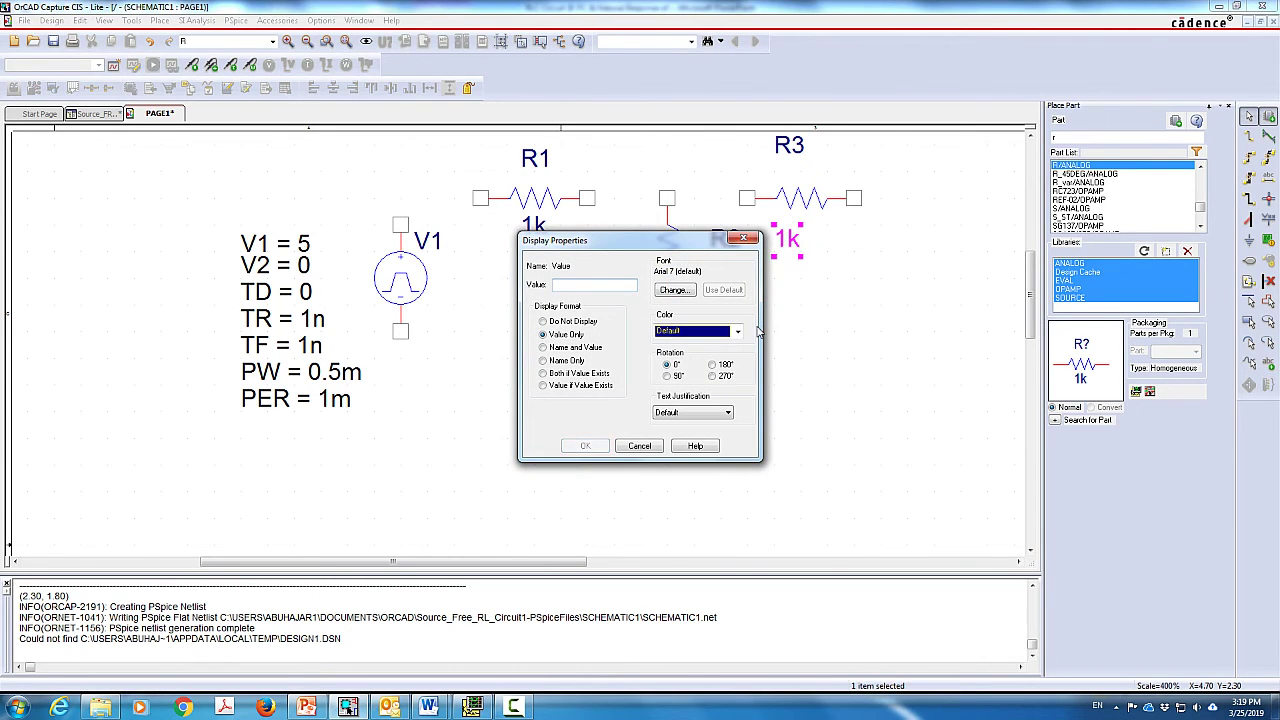
type("4.7k")
key("Return")
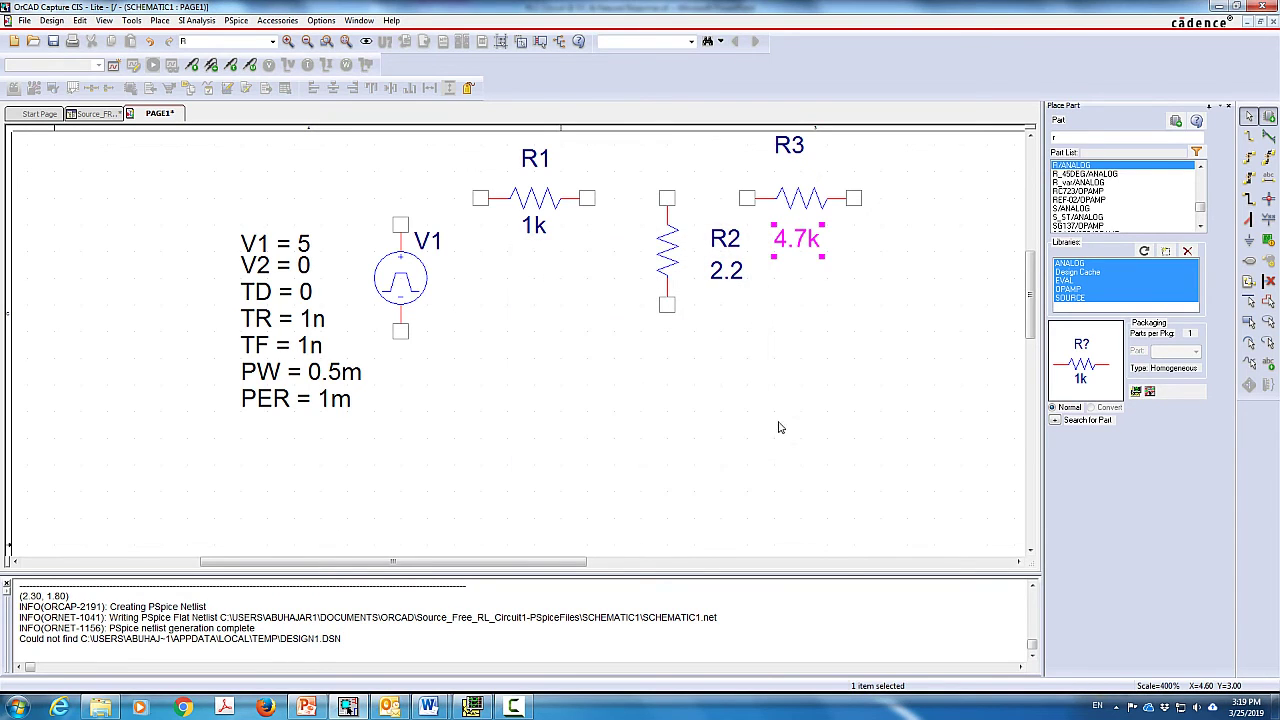
Place a vertical C capacitor from the ANALOG library to the lower right of R3 and set its value to 10n
key("BackSpace")
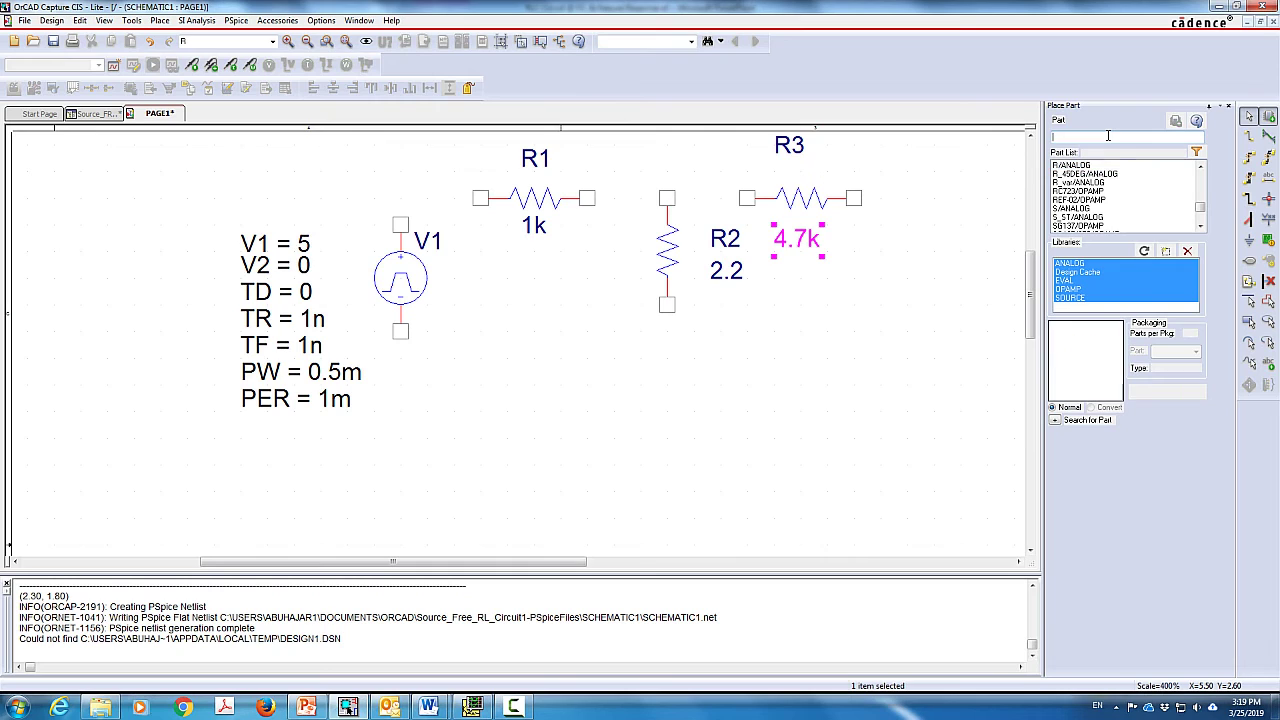
type("c")
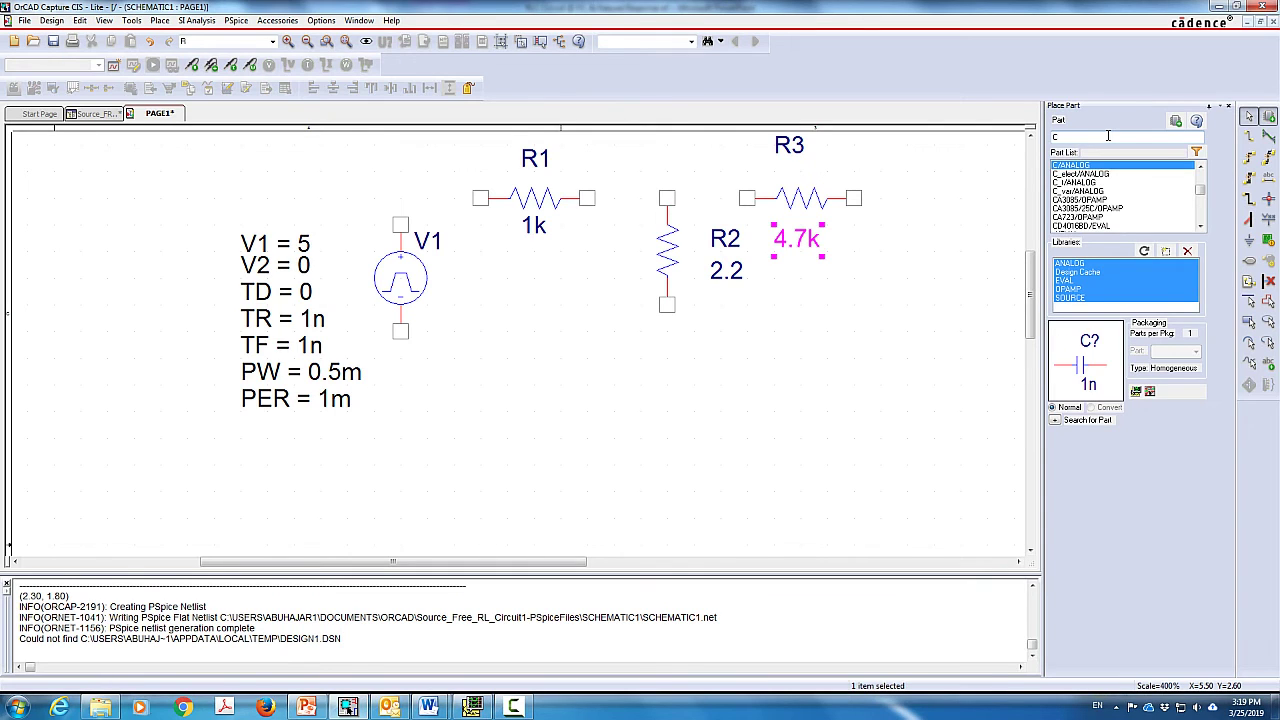
key("Return")
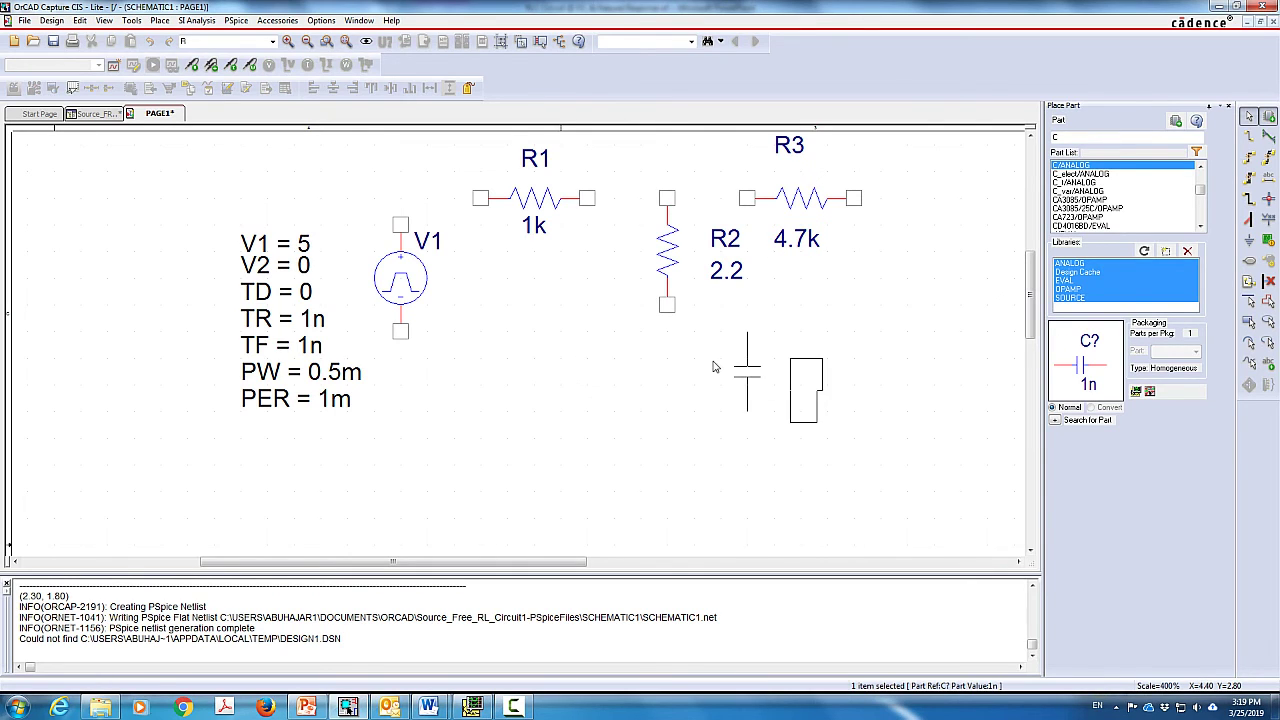
left_click(859, 263)
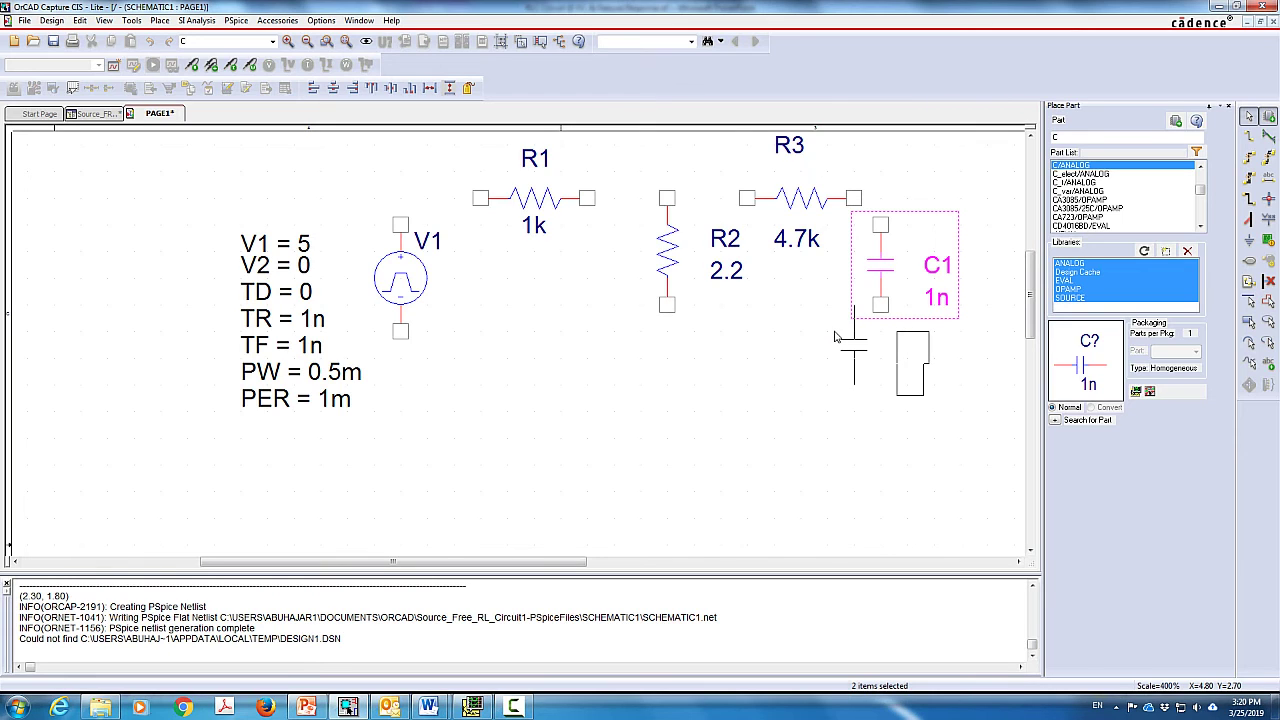
key("Escape")
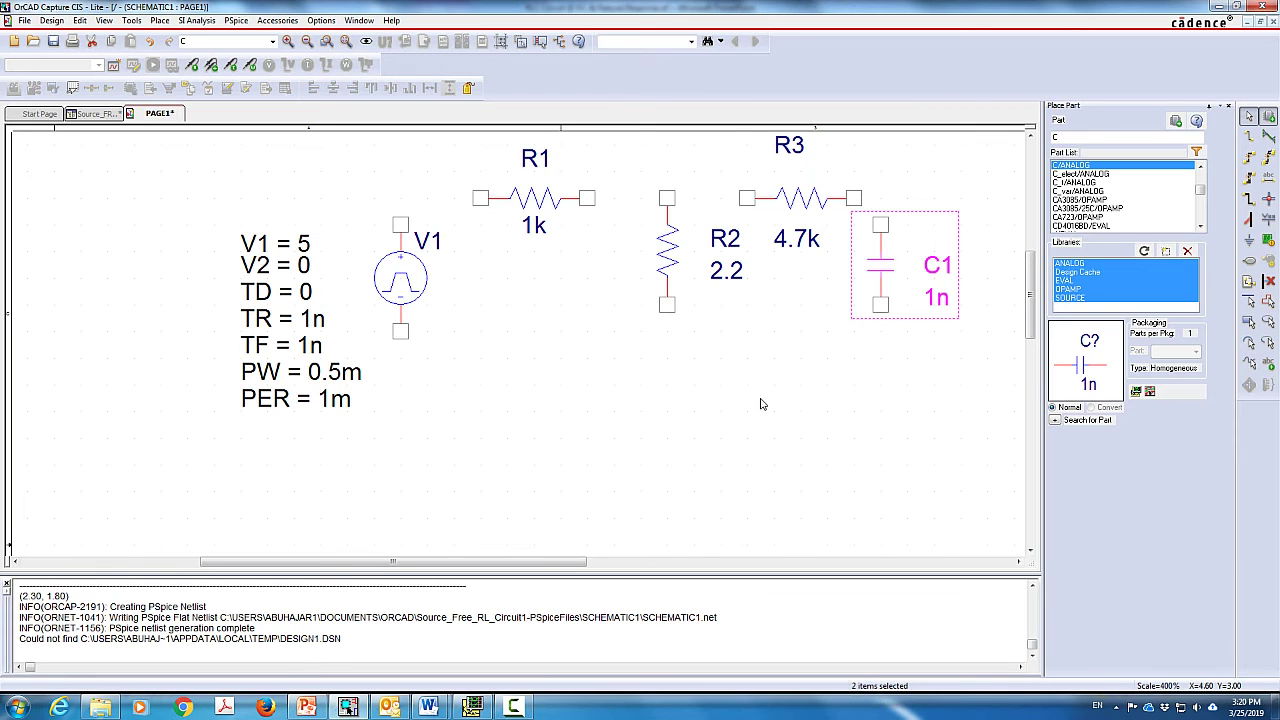
double_click(938, 298)
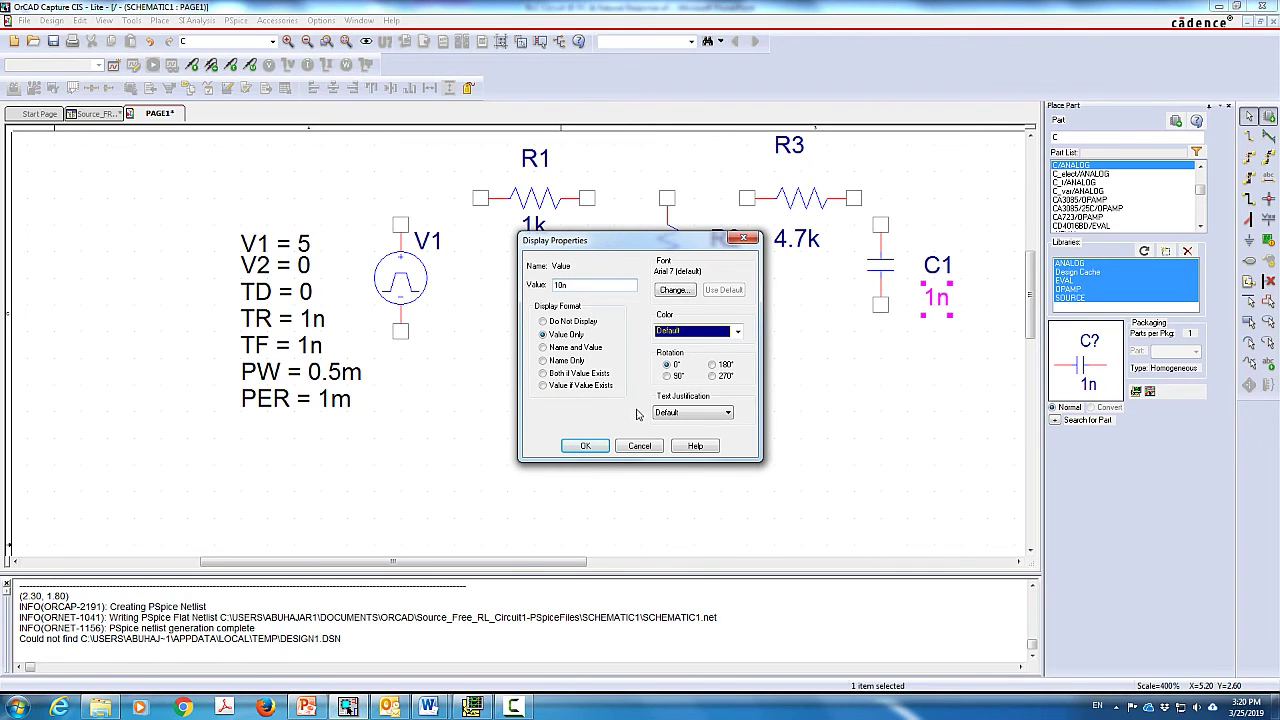
left_click(590, 446)
Move R2 down one grid step to line up with the source, and place a 0/CAPSYM ground symbol below it
left_click_drag(661, 291, 661, 318)
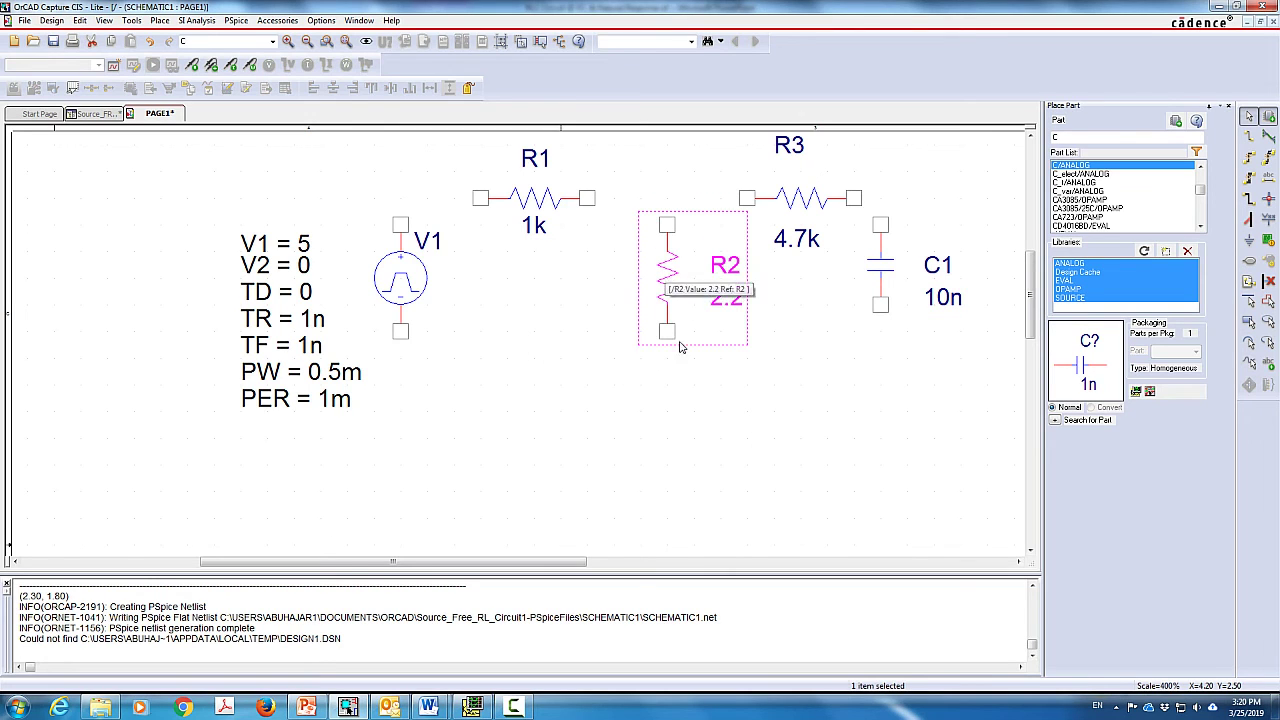
left_click(1250, 241)
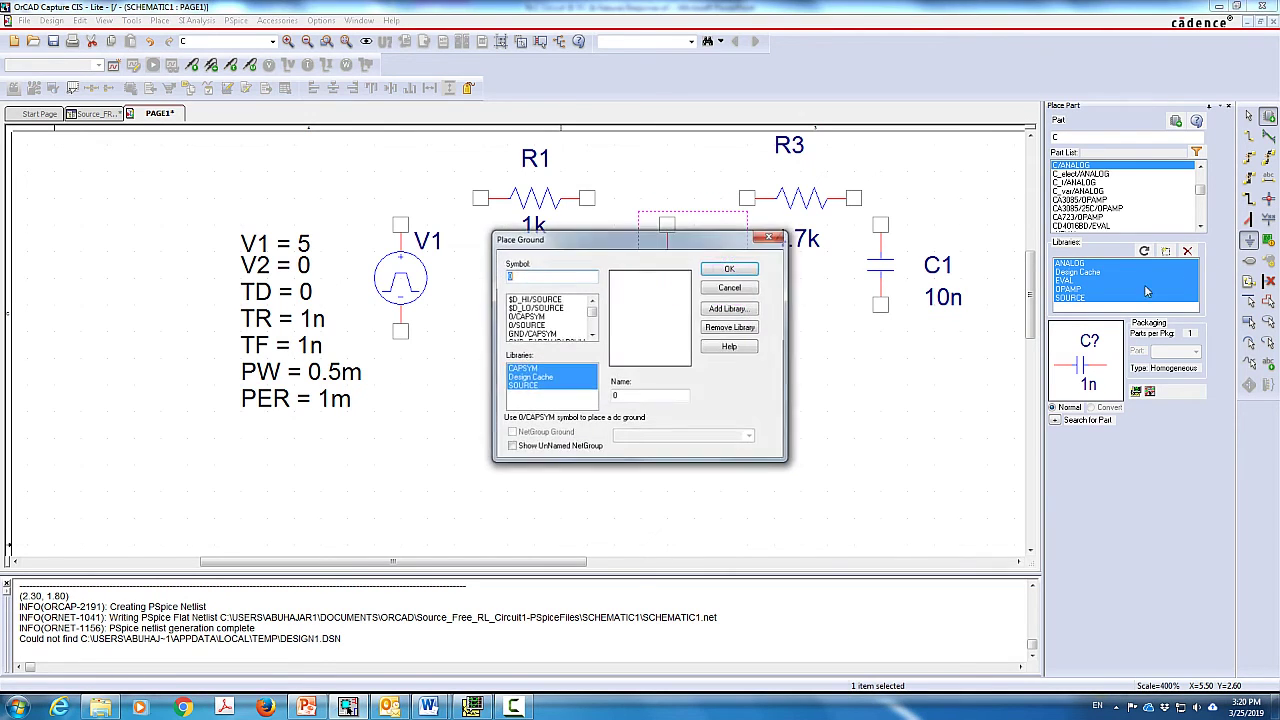
double_click(537, 316)
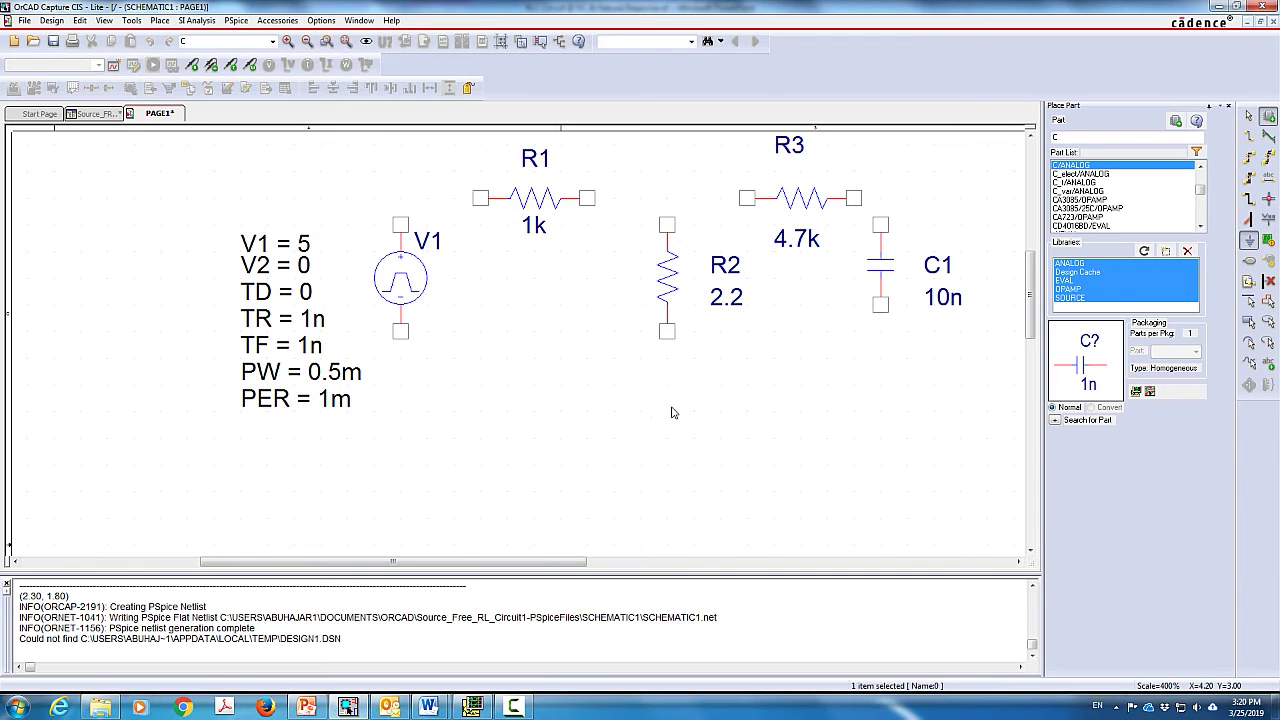
left_click(673, 412)
key("Escape")
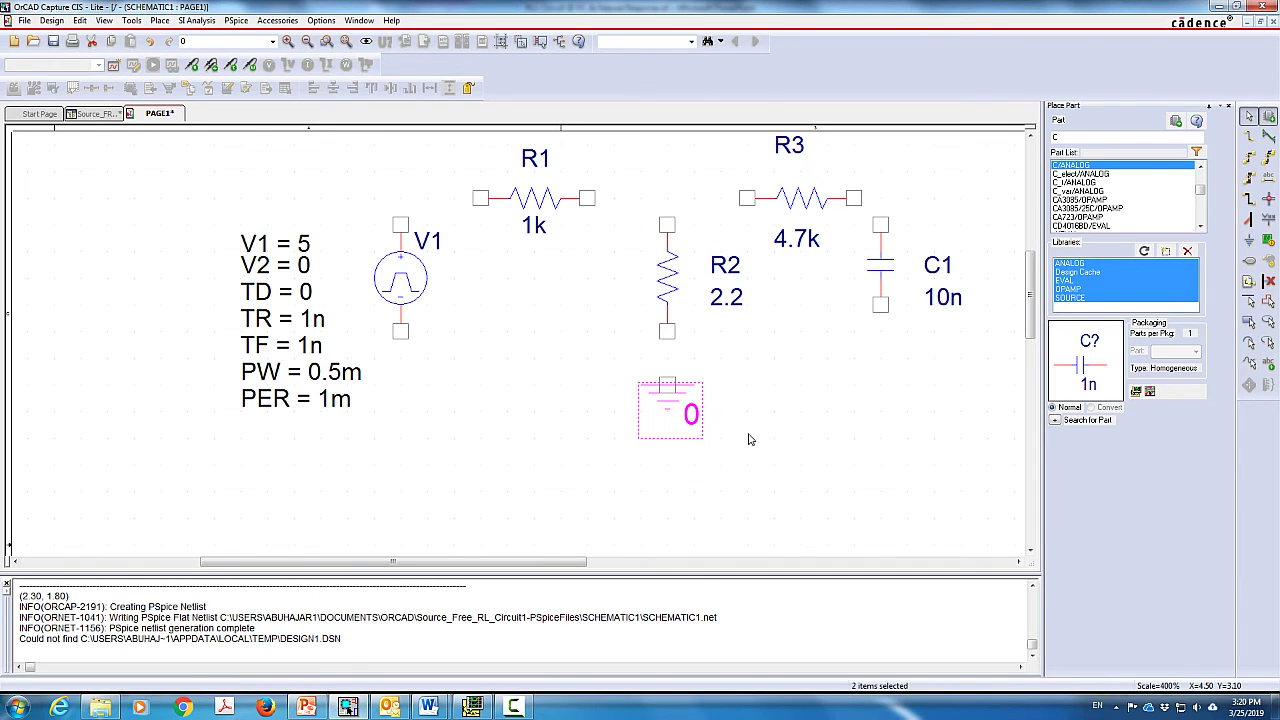
Wire the source's positive terminal to R1, R1 to R3, and the upper end of R2 to the wire between them
left_click(1249, 136)
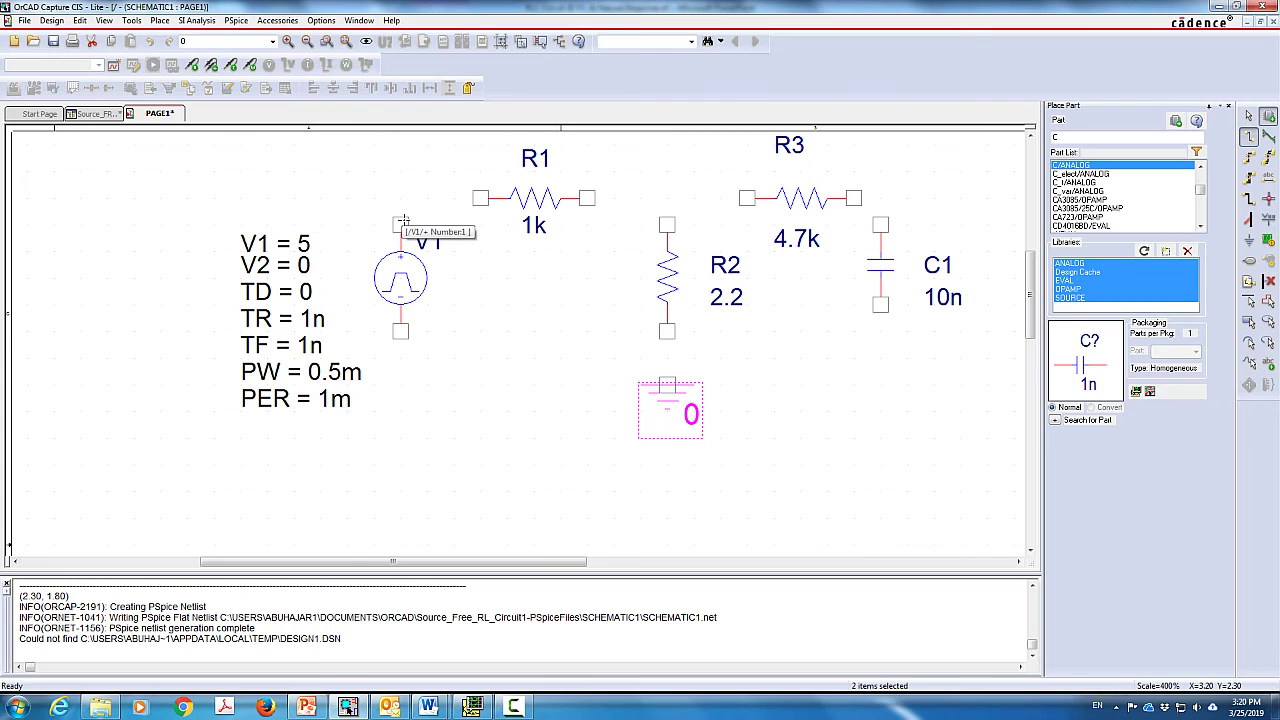
left_click(401, 218)
left_click(479, 197)
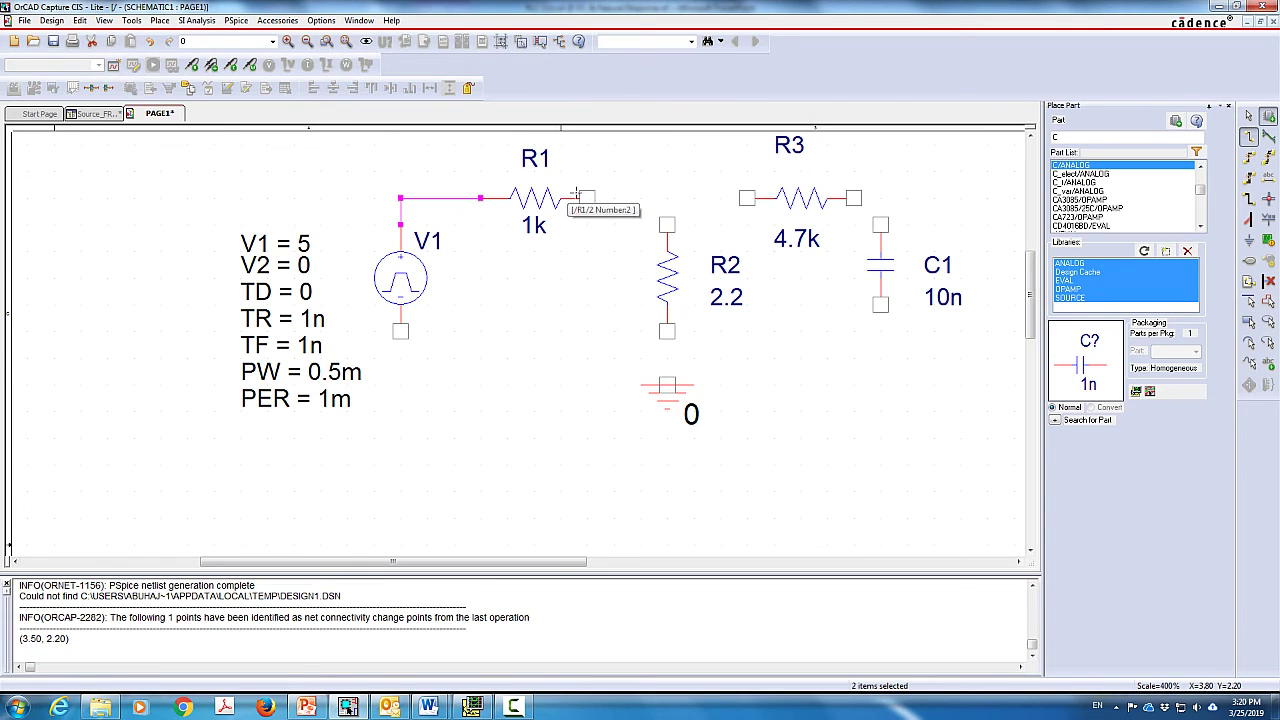
left_click(587, 198)
left_click(746, 198)
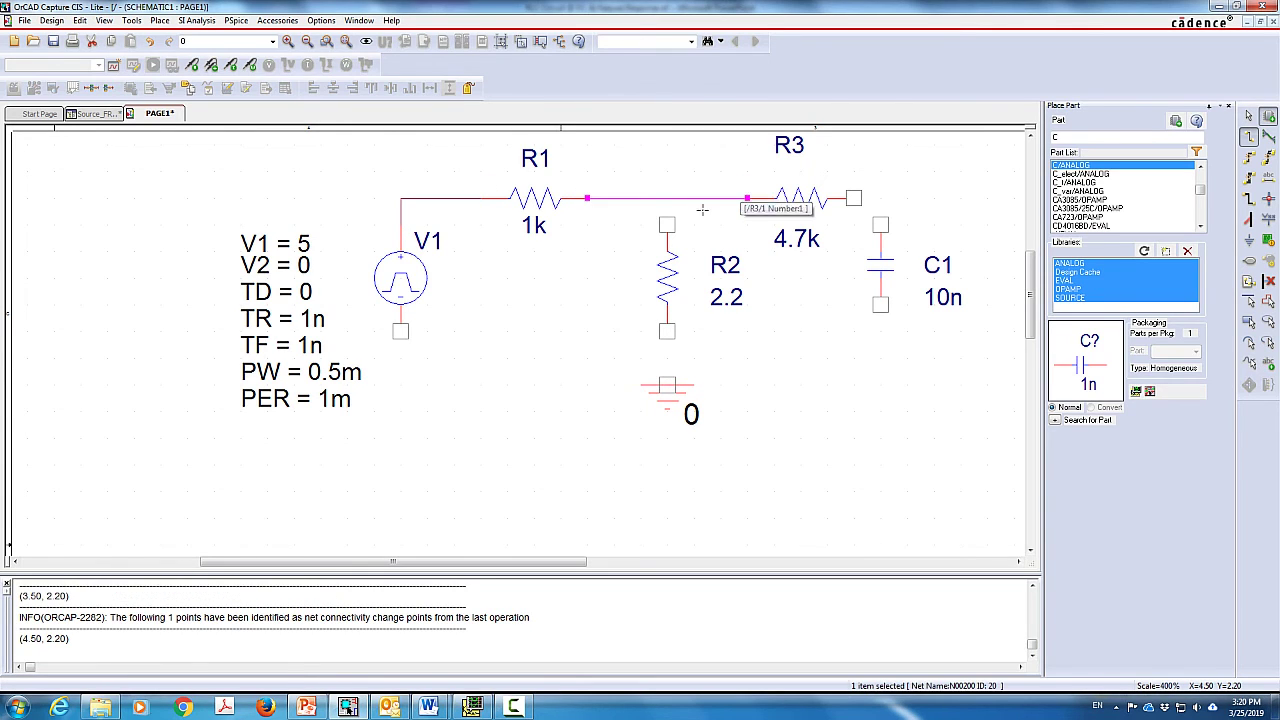
left_click(667, 224)
left_click(668, 198)
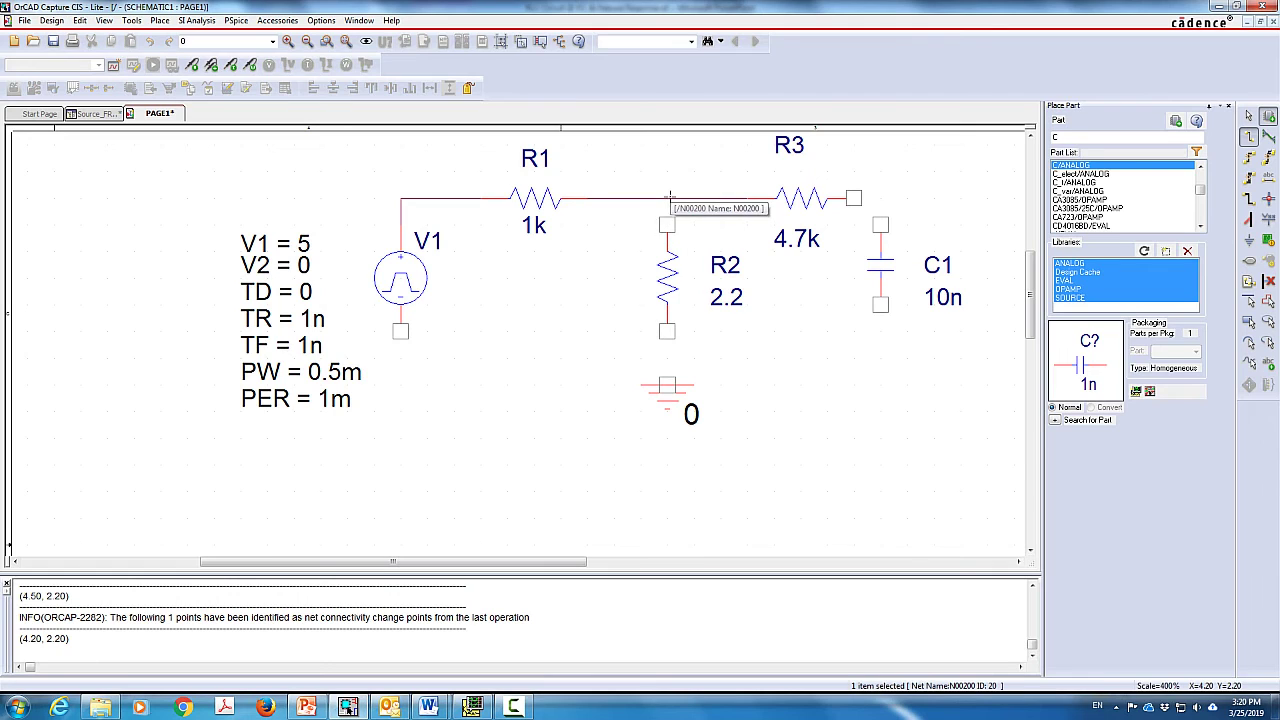
Wire R3 to the upper end of C1, and connect the lower ends of C1, R2 and V1 to the ground symbol
left_click(852, 198)
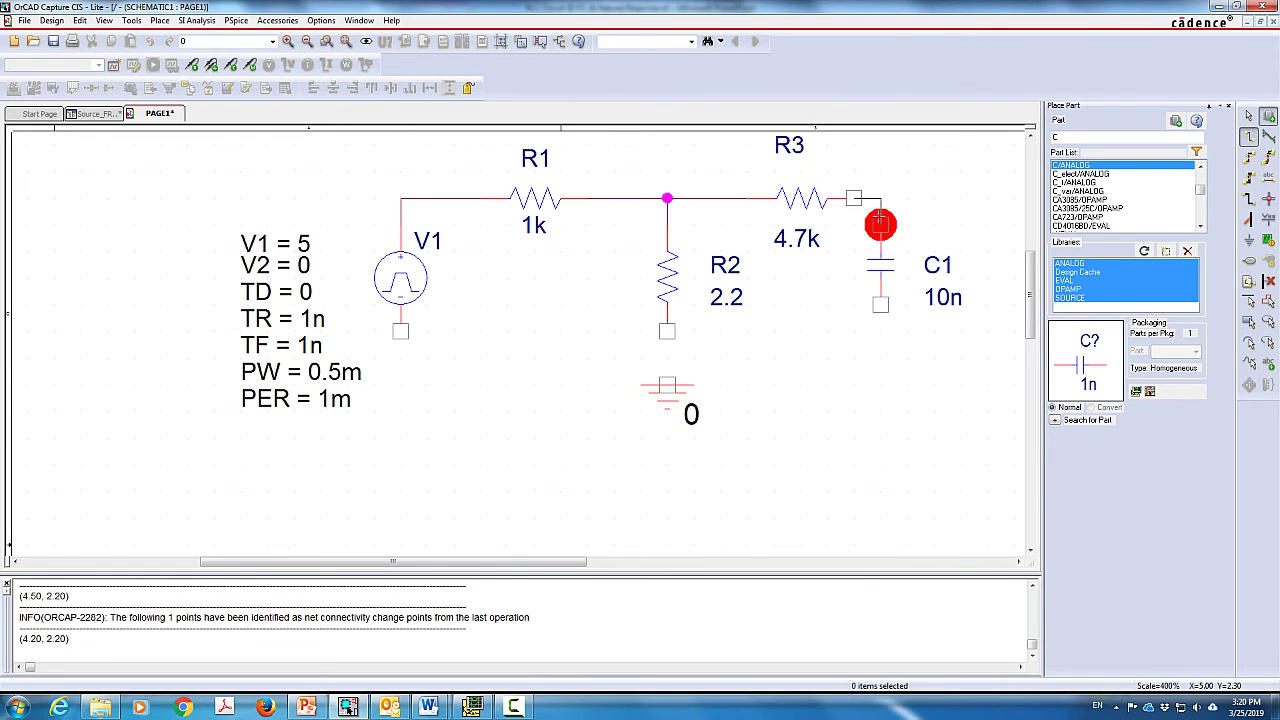
left_click(880, 224)
left_click(880, 305)
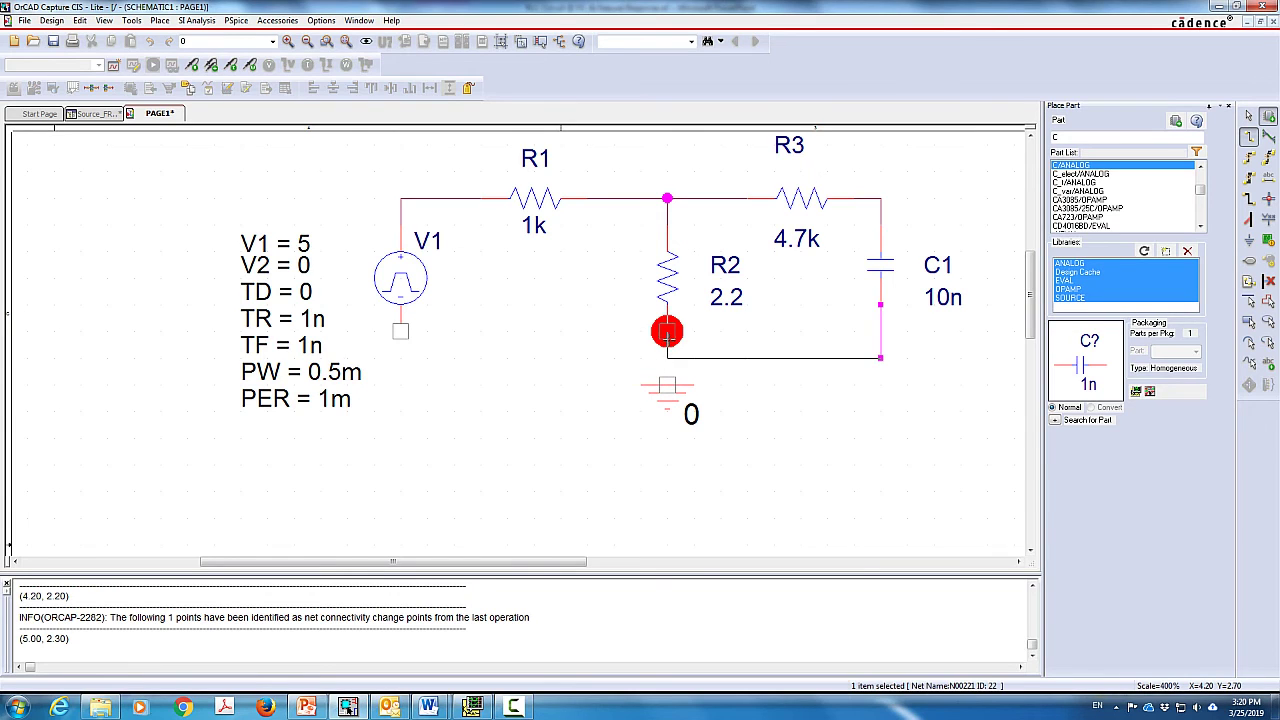
left_click(667, 330)
left_click(667, 378)
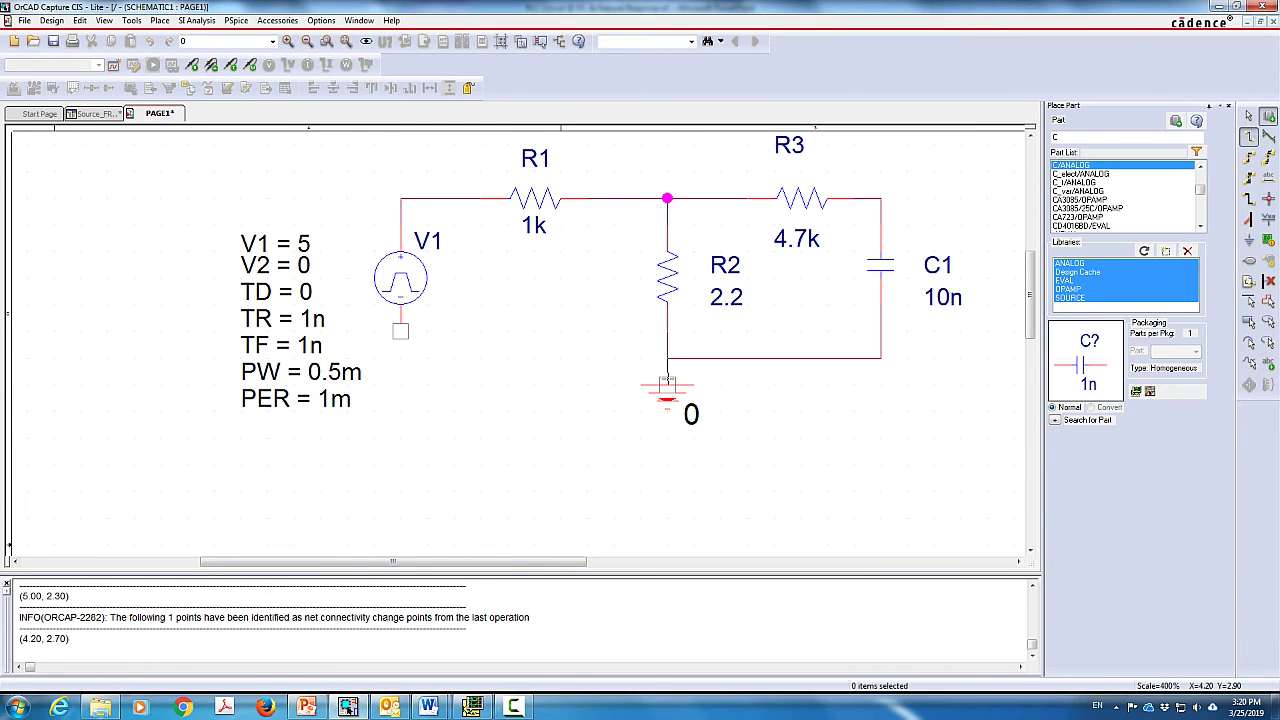
left_click(667, 357)
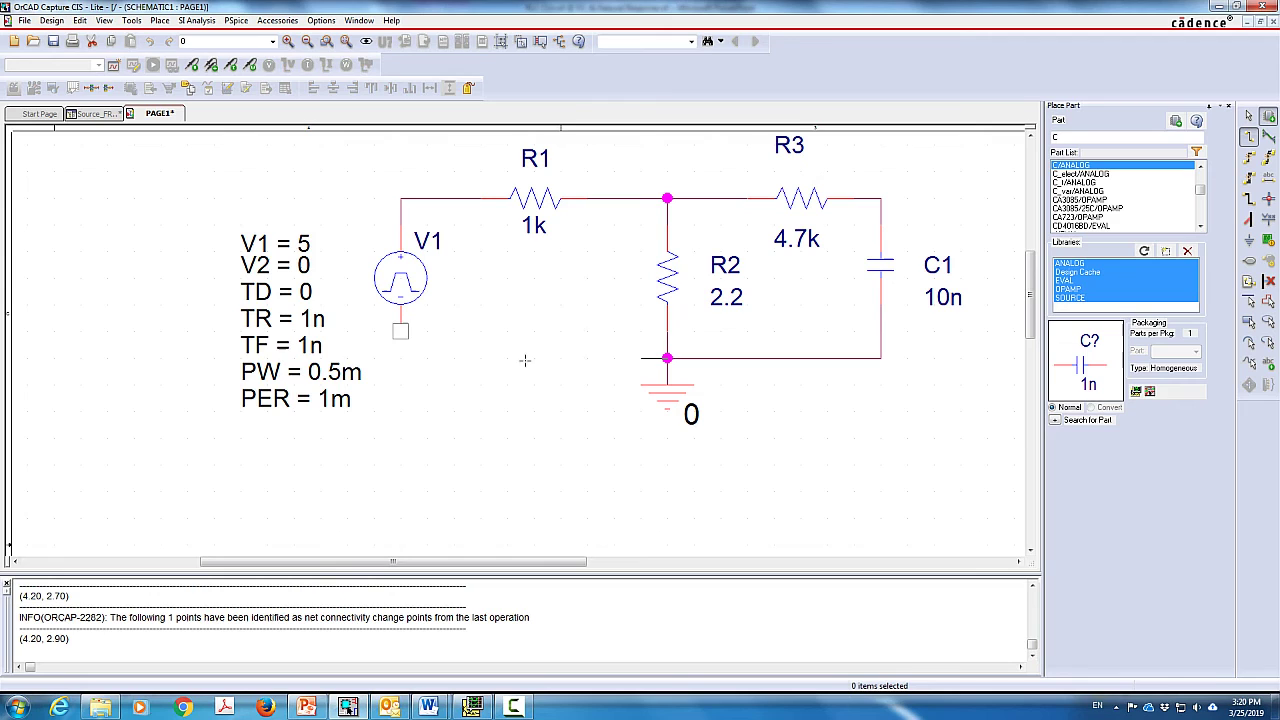
left_click(400, 331)
key("Escape")
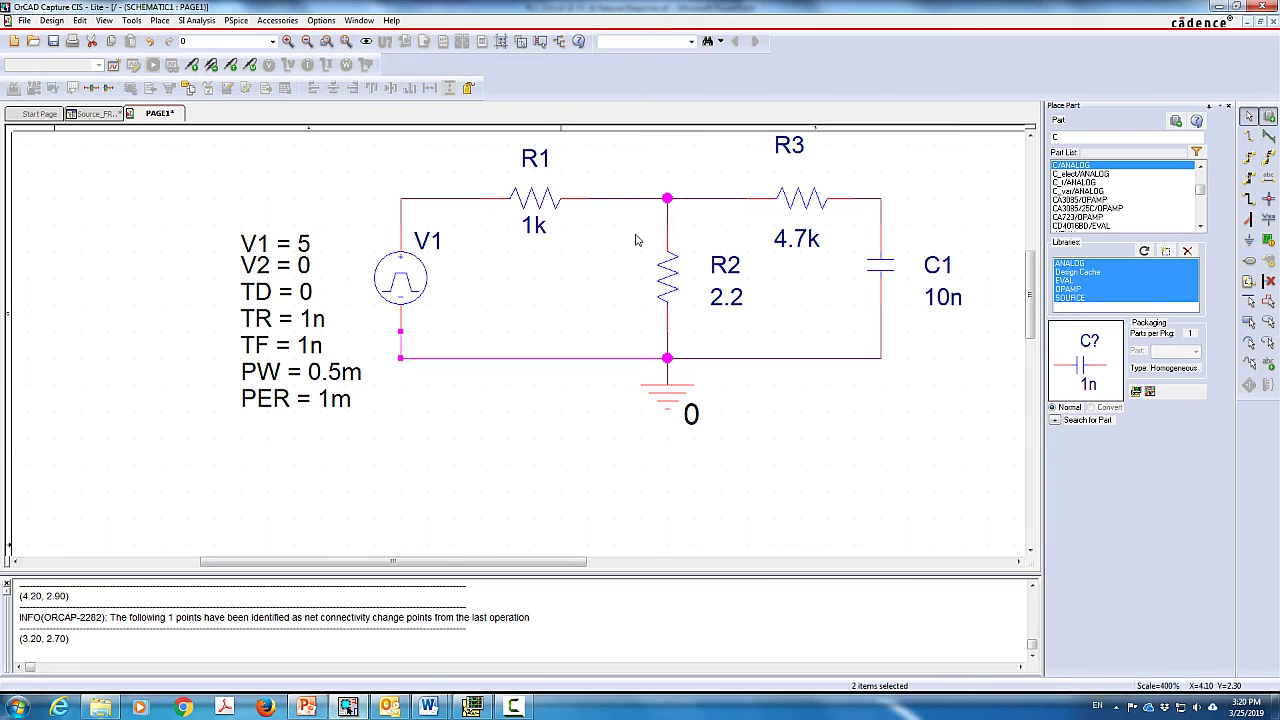
Create a new PSpice simulation profile named sim1 that inherits from none
left_click(307, 41)
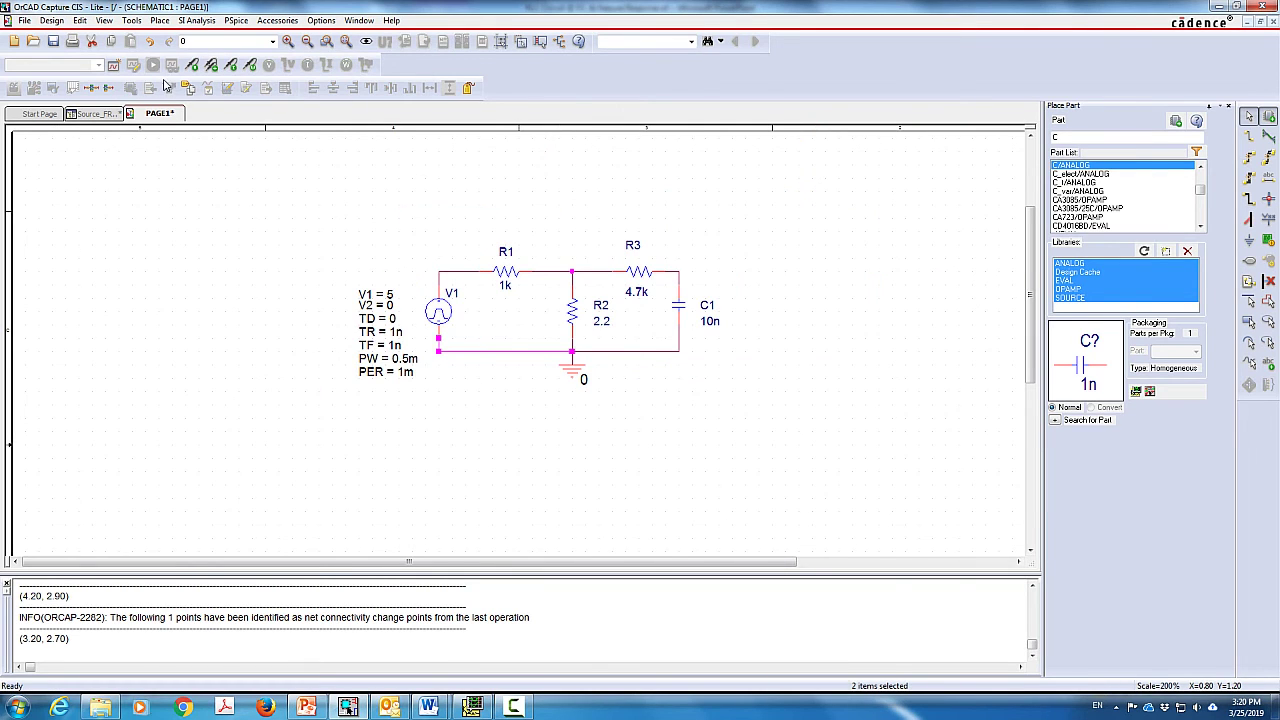
left_click(113, 64)
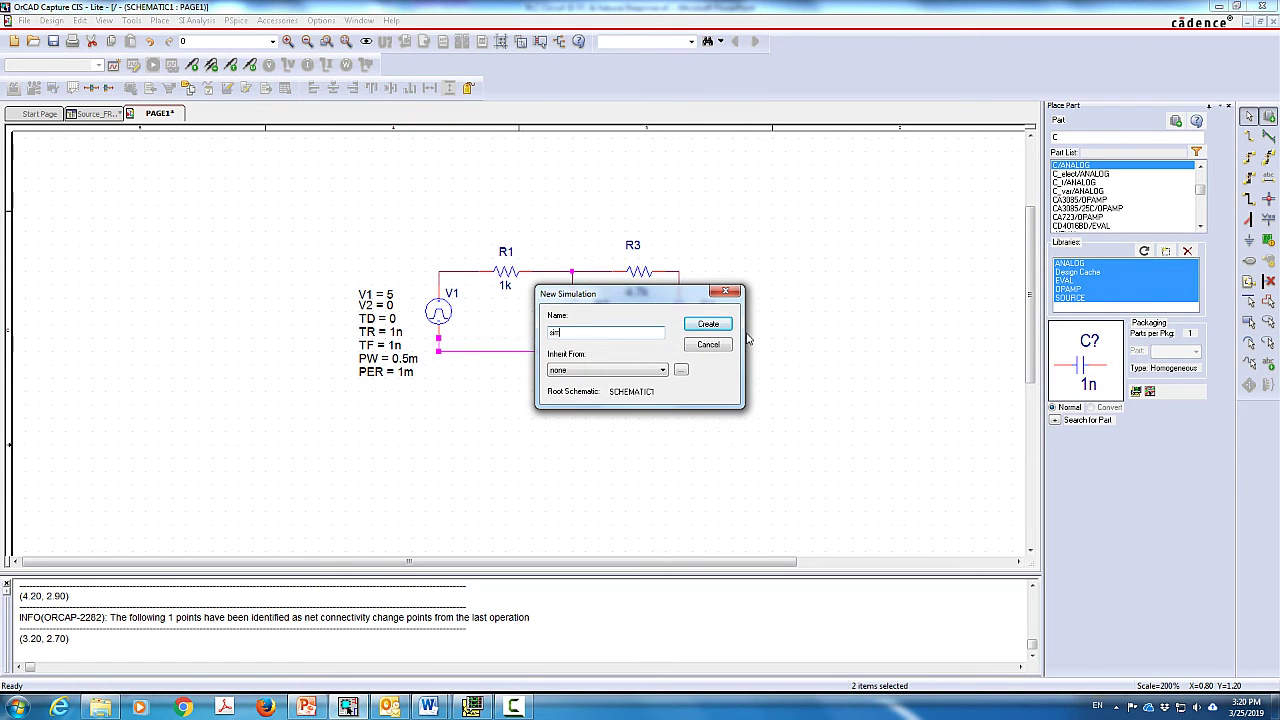
key("Return")
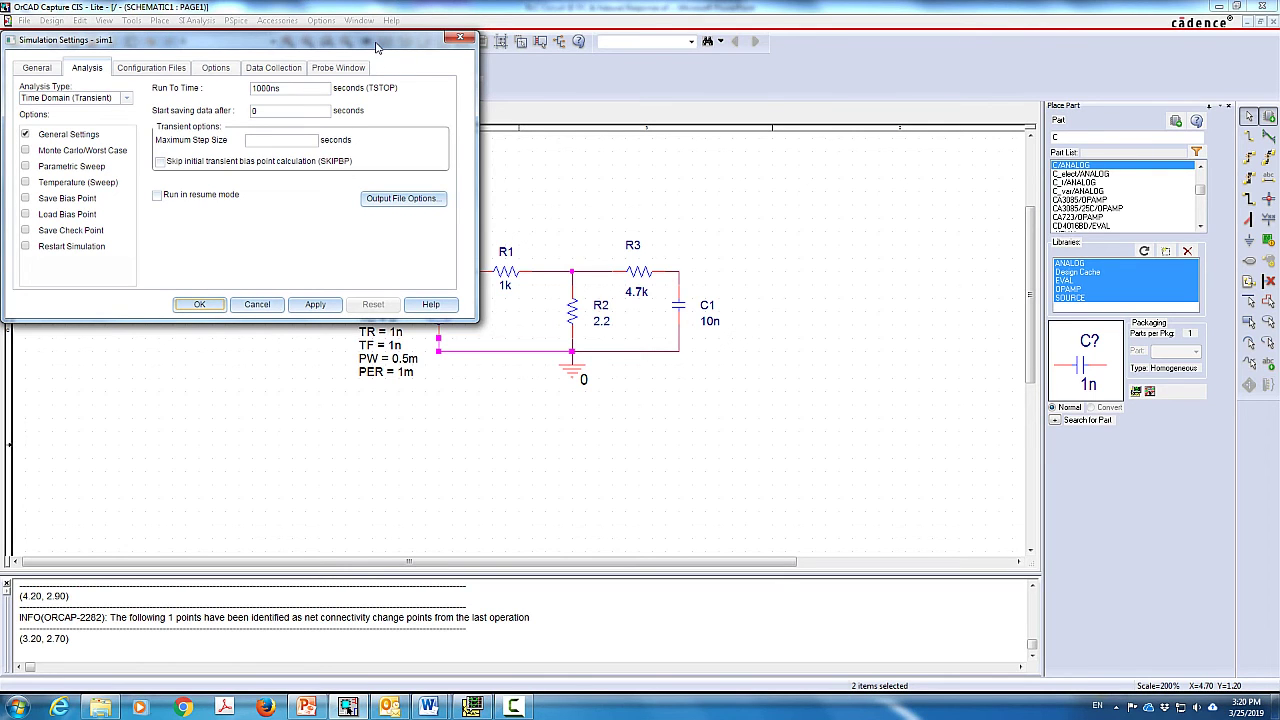
Set the transient analysis run time to 0.5m and the maximum step size to 10n, and apply the simulation settings
left_click_drag(376, 43, 863, 213)
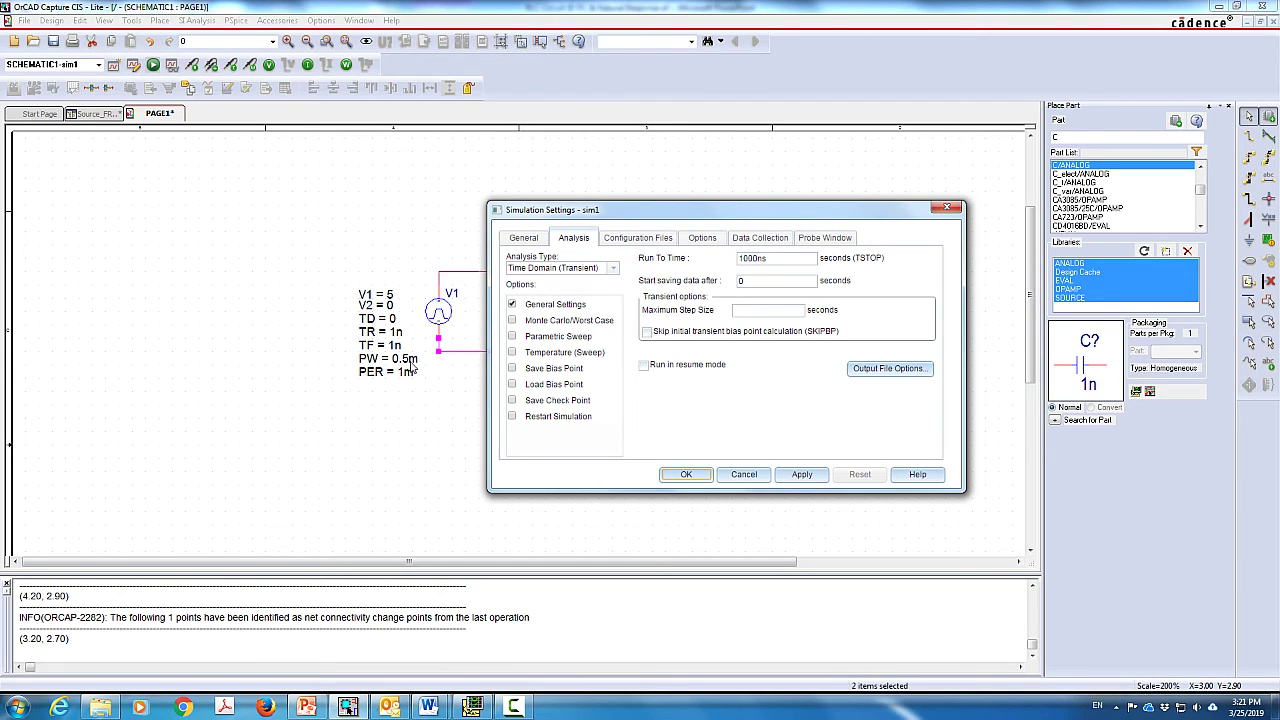
left_click(740, 258)
double_click(740, 258)
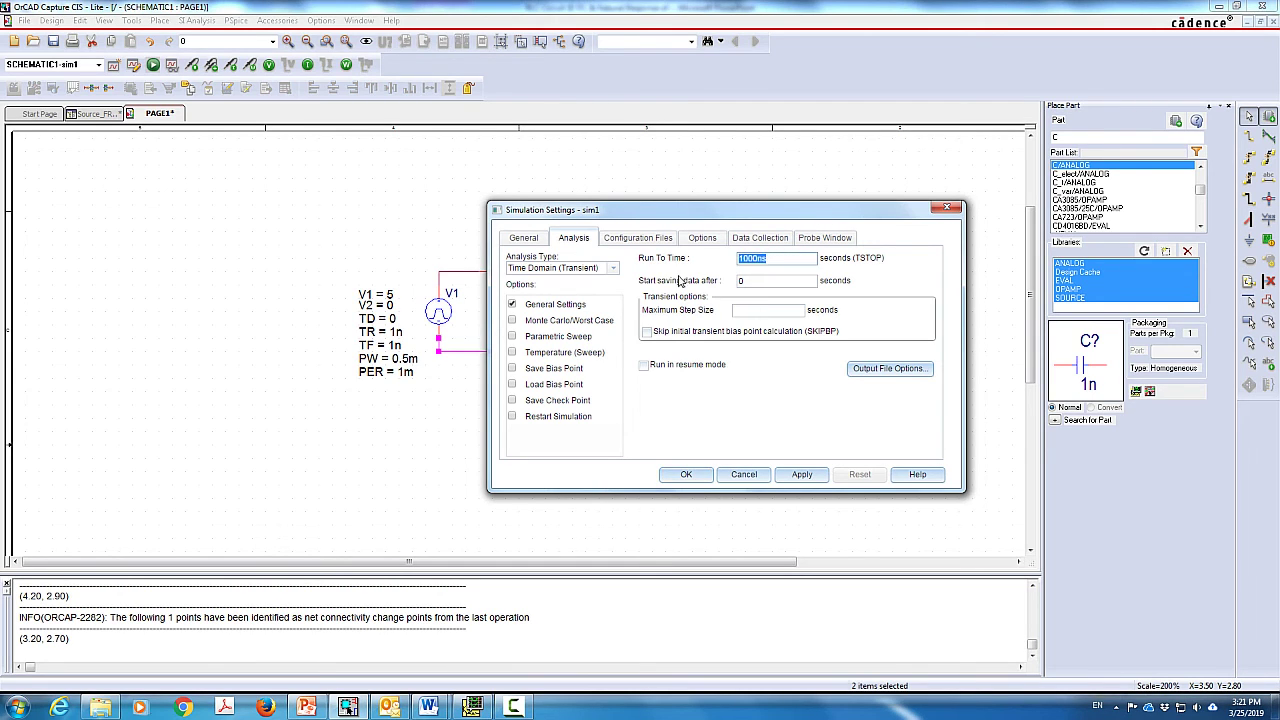
key("BackSpace")
left_click(736, 311)
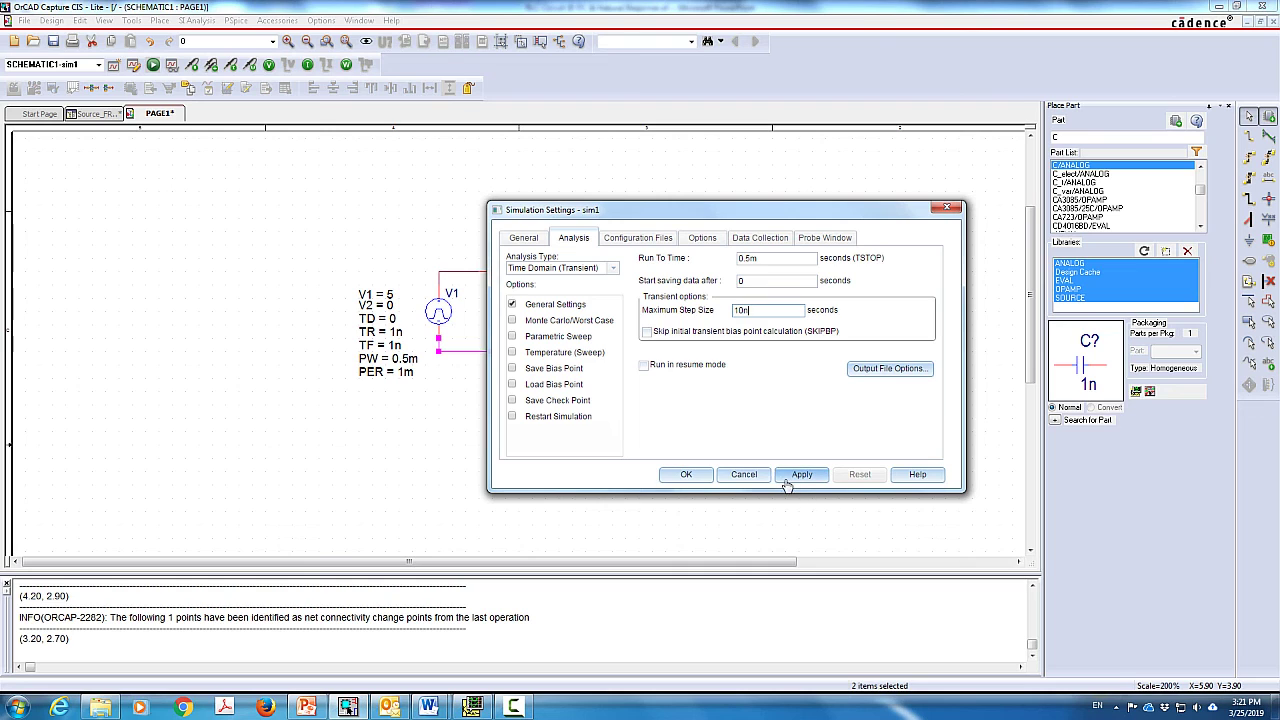
left_click(684, 476)
Place voltage markers on the wire above capacitor C1 and on the wire above source V1
left_click(192, 65)
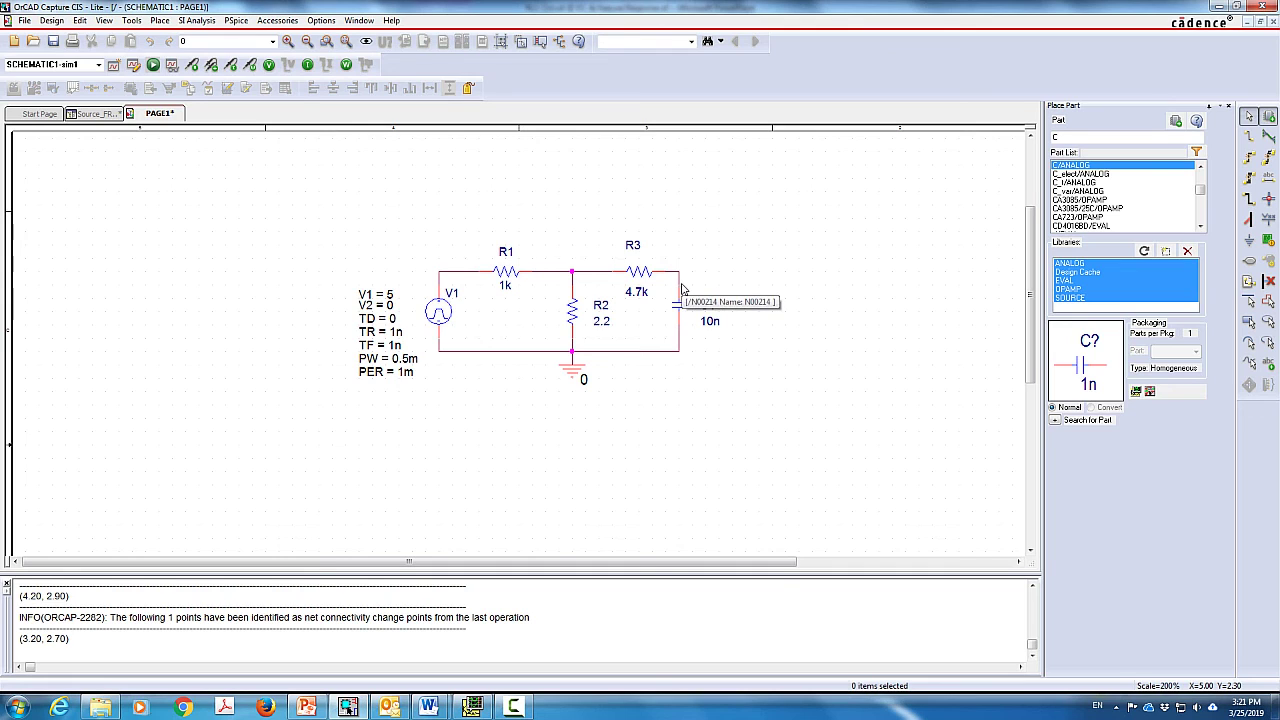
left_click(686, 290)
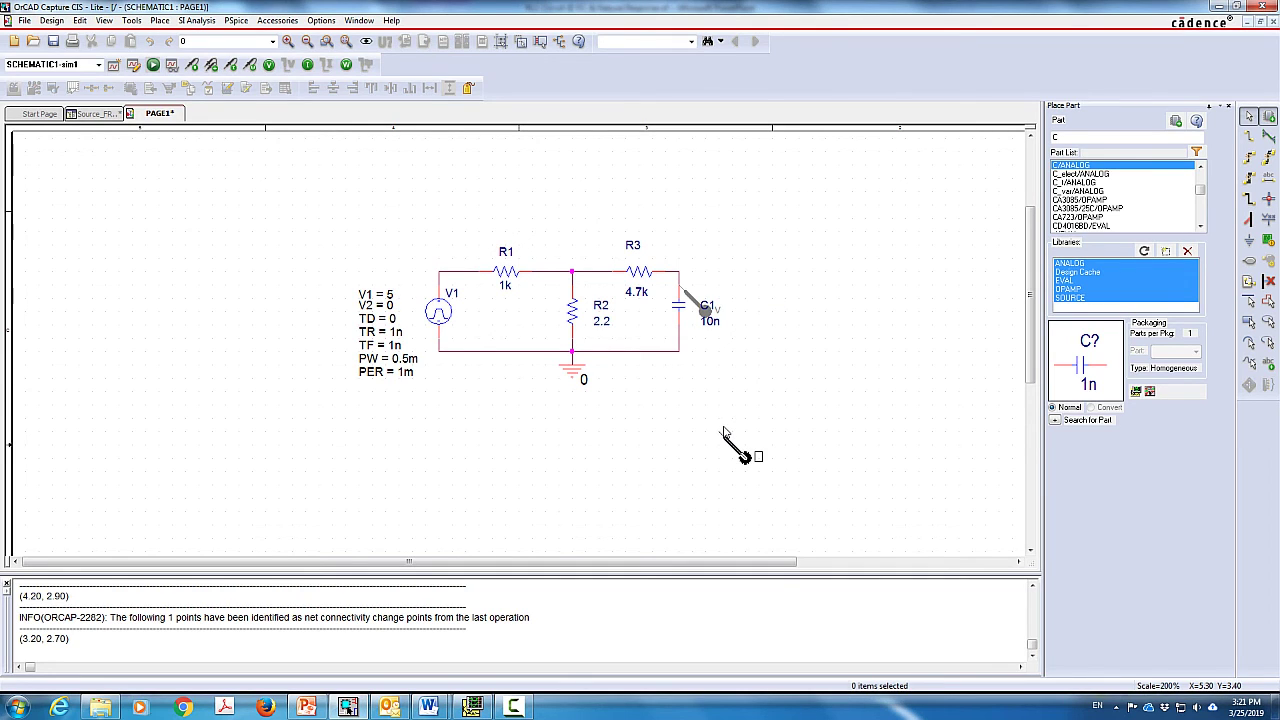
left_click(443, 289)
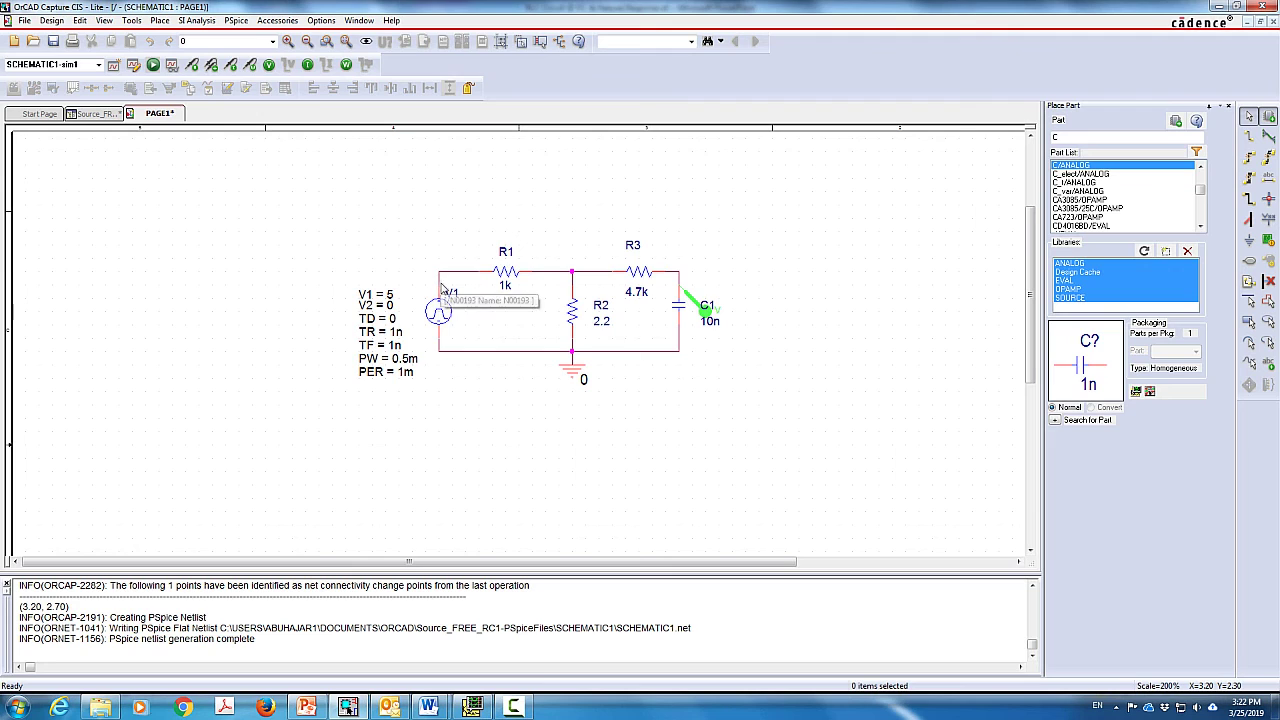
Set R2's value to 2.2k and run the sim1 simulation to plot the marked voltages
double_click(604, 322)
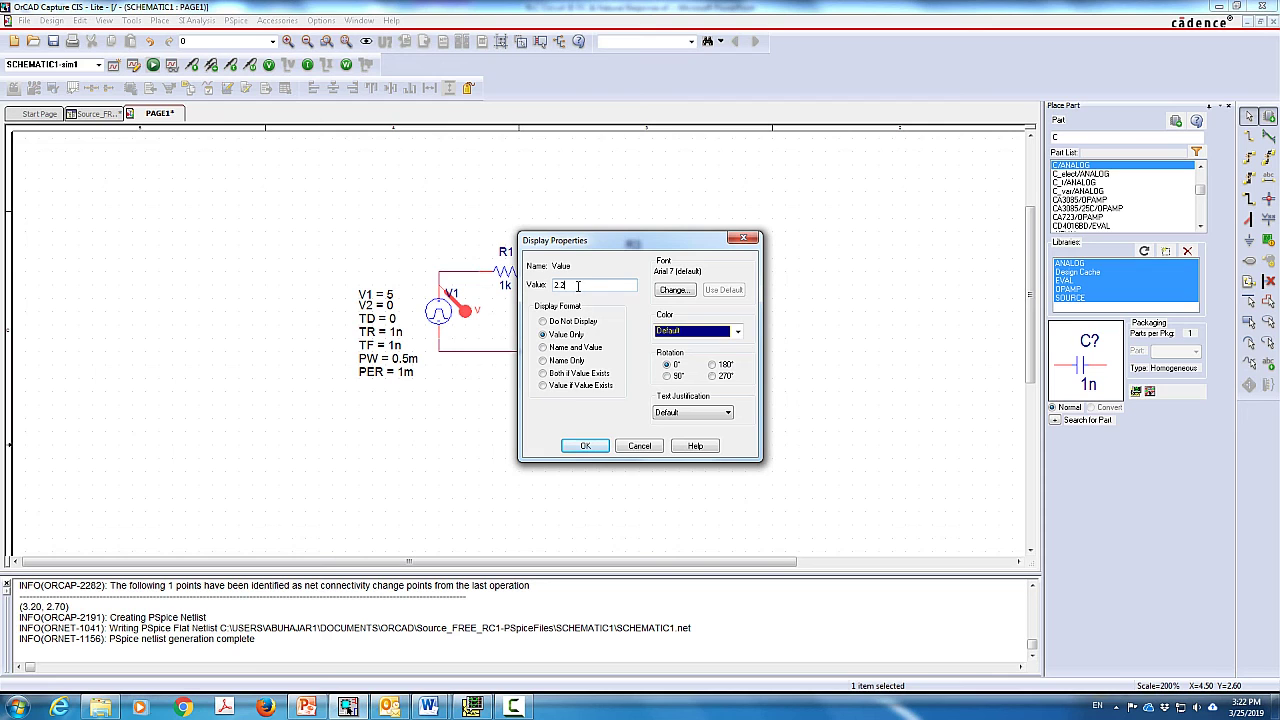
type("k")
left_click(585, 445)
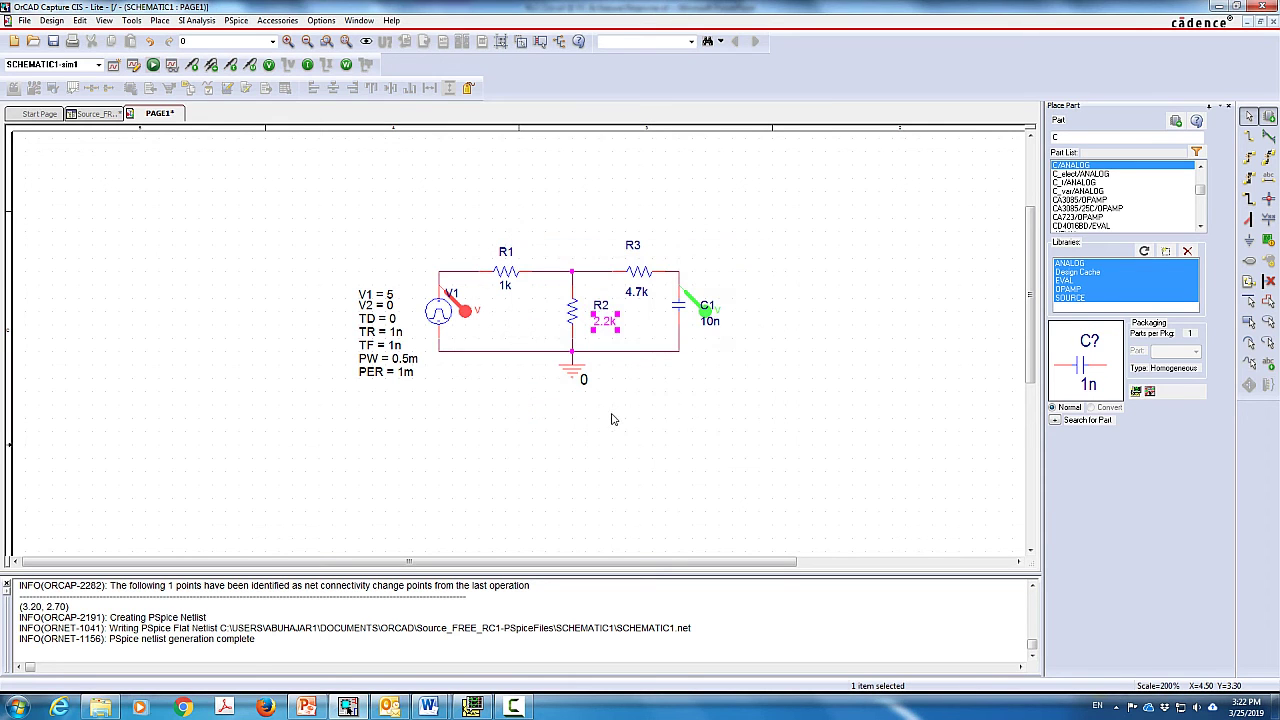
left_click(153, 64)
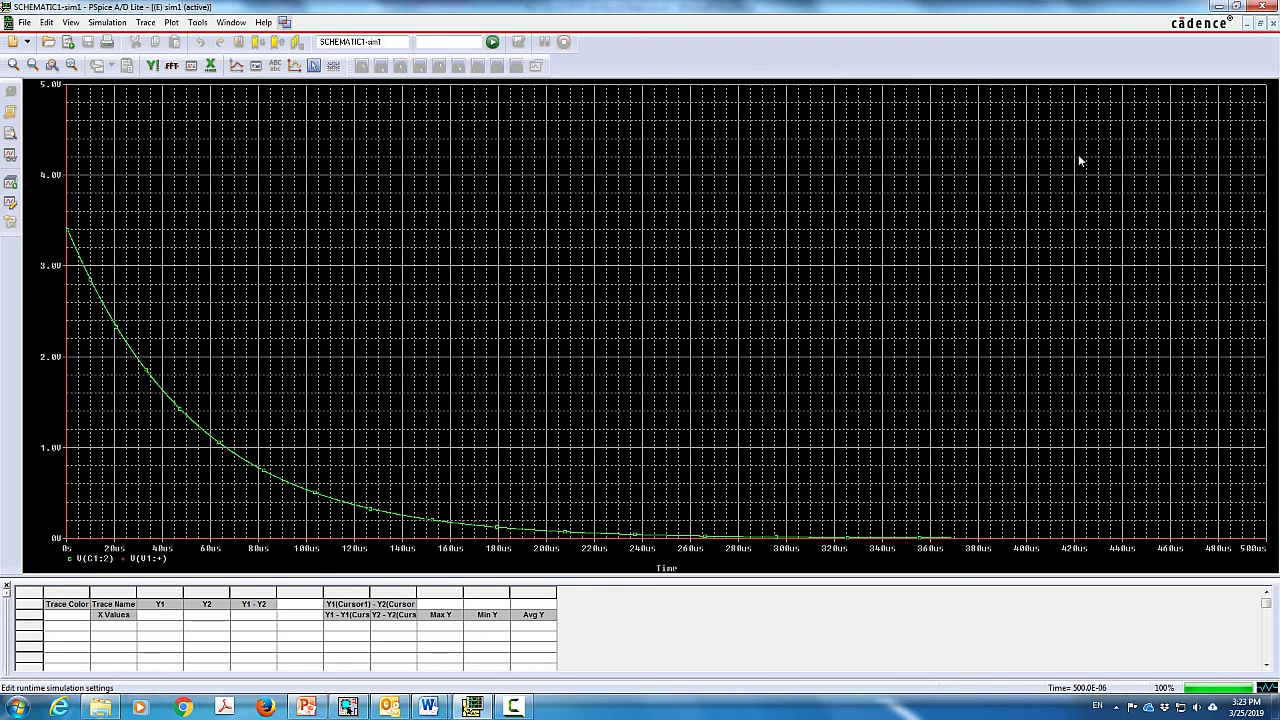
Return to the schematic and delete the voltage markers at C1 and V1
left_click(1219, 6)
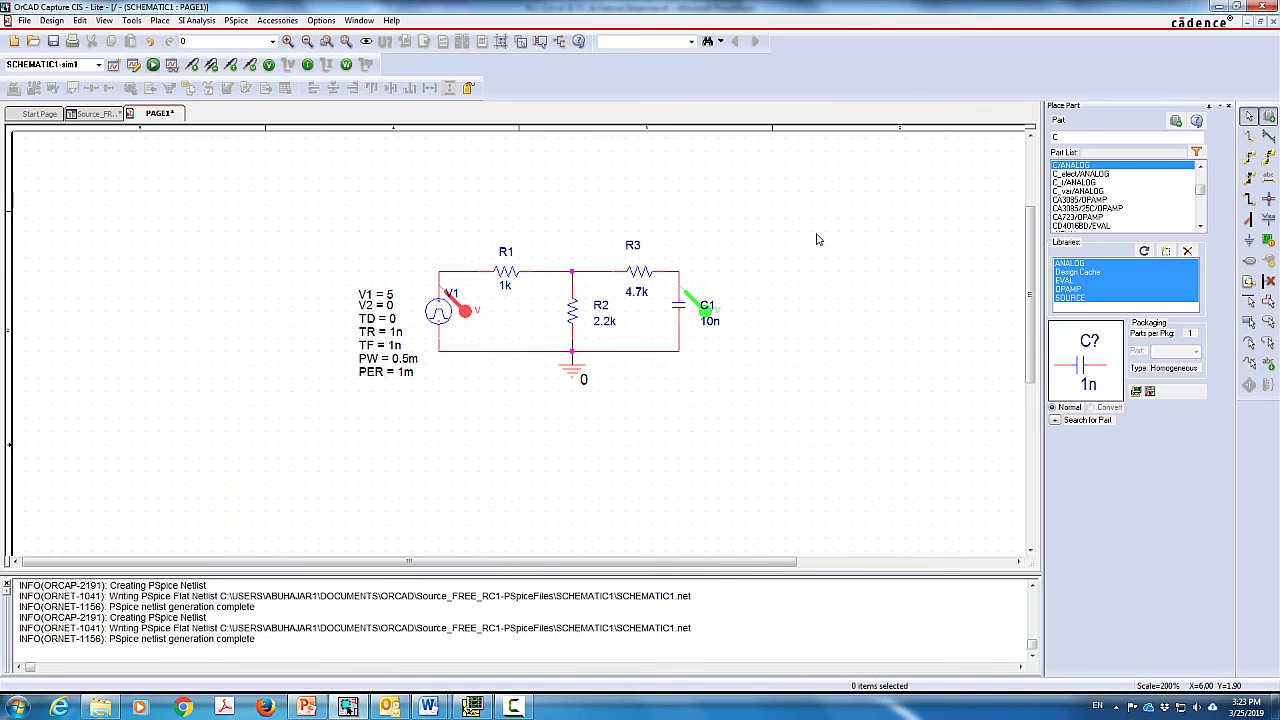
left_click(704, 309)
left_click(692, 306)
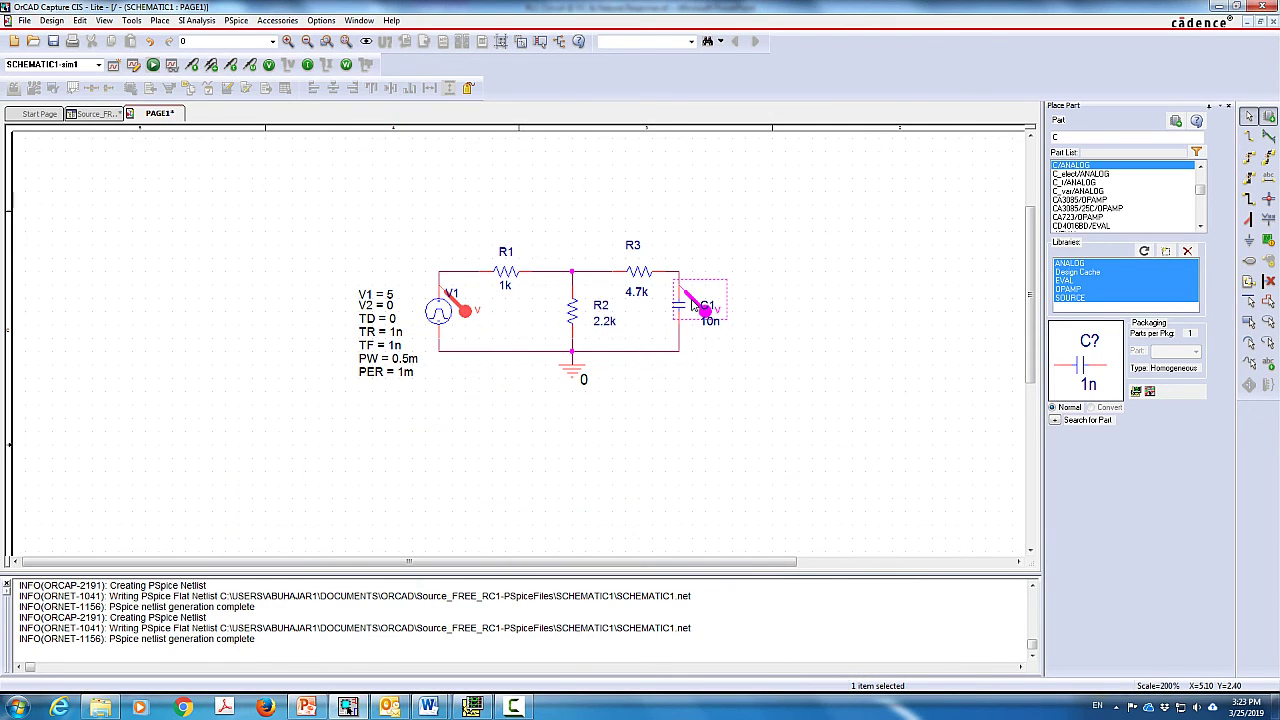
key("Delete")
left_click(468, 312)
key("Delete")
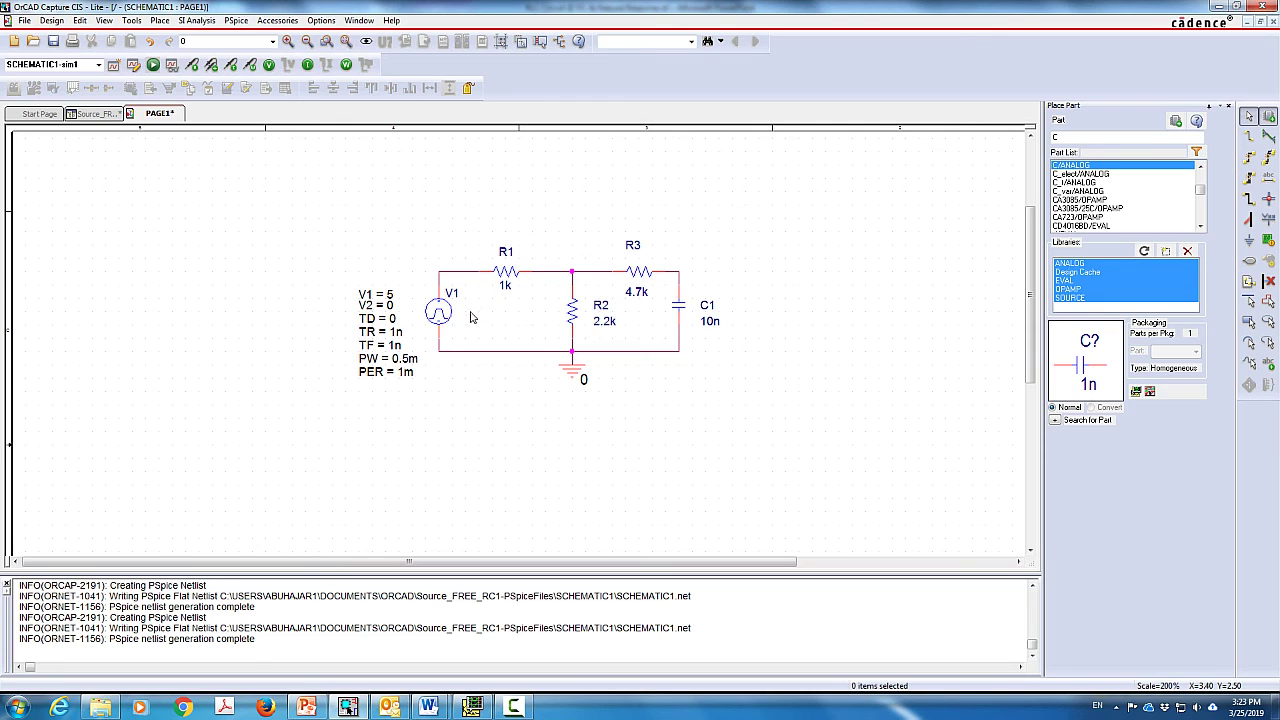
Place a current marker on capacitor C1's upper pin, view the plotted capacitor current, and close the plot window
left_click(229, 65)
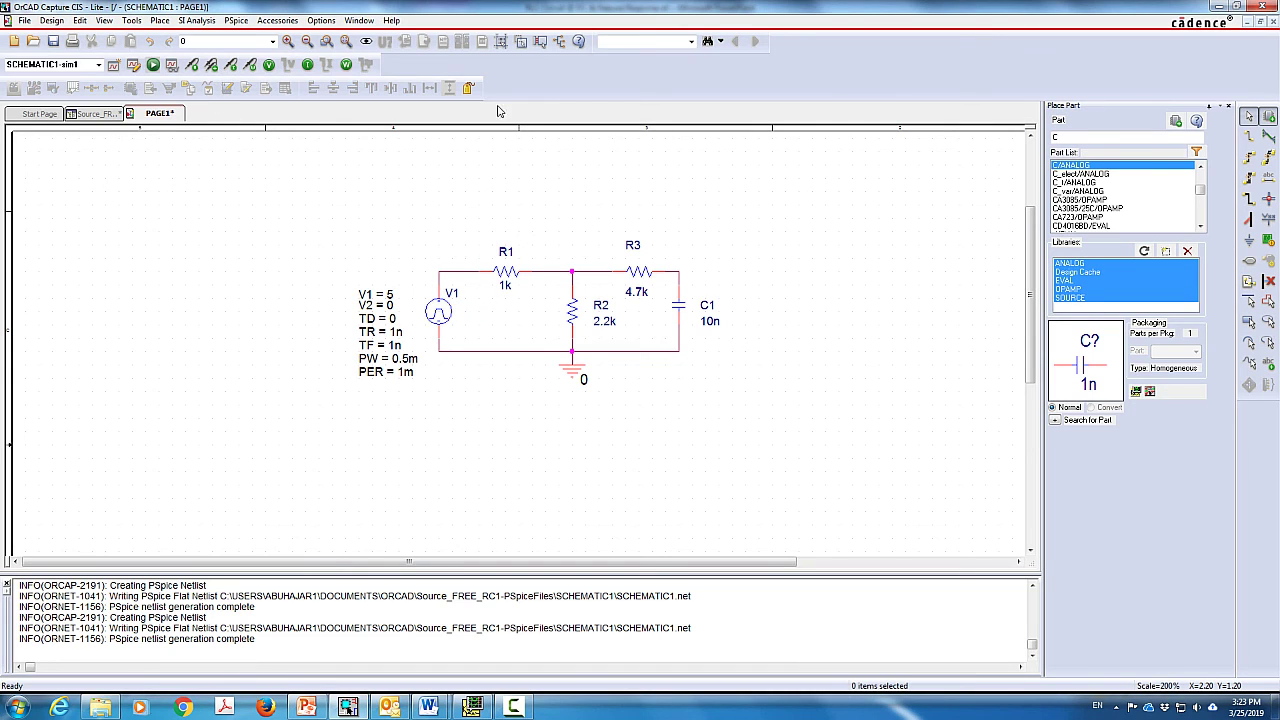
left_click(740, 281)
left_click(471, 707)
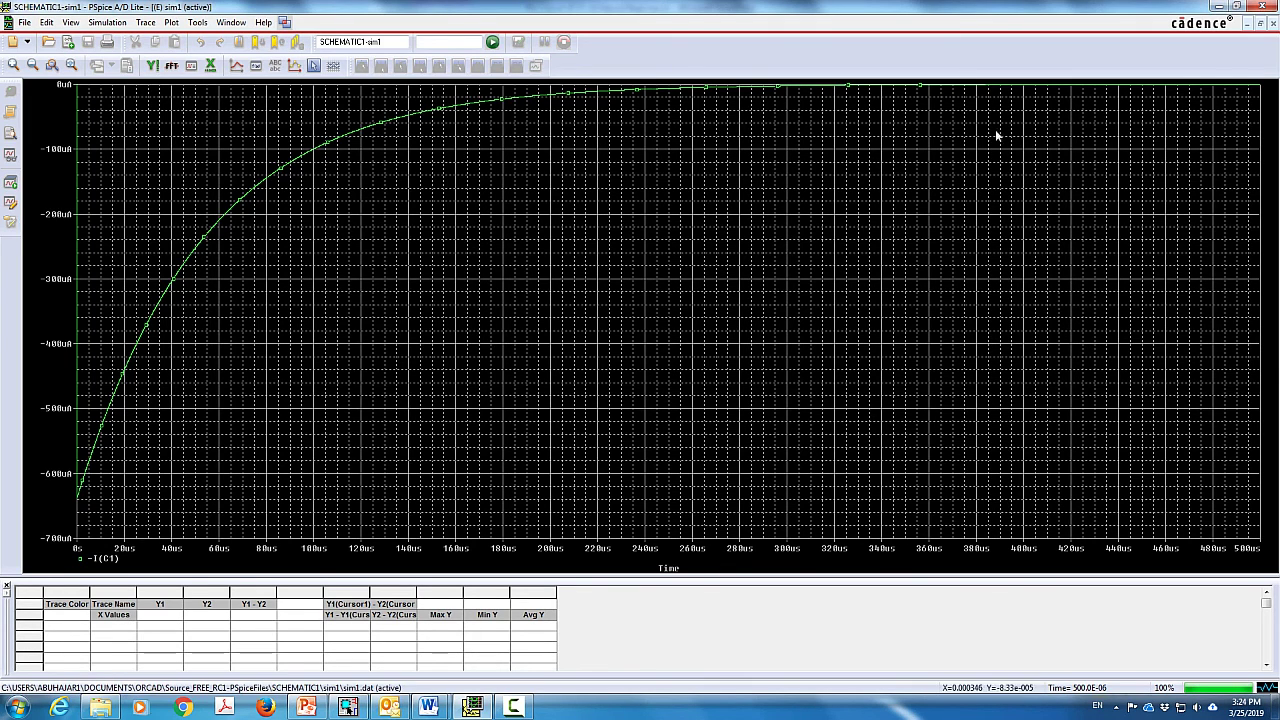
left_click(1263, 7)
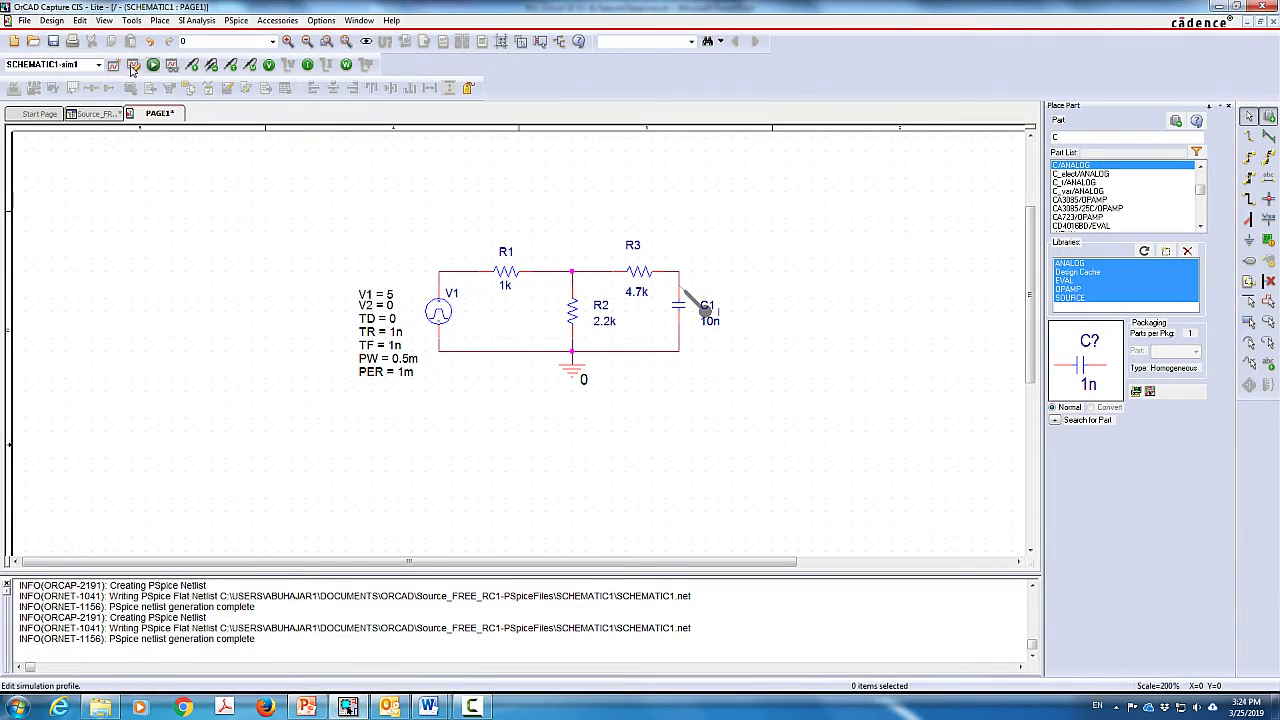
Set the sim1 transient analysis run time to 2m and confirm the simulation settings
left_click(133, 65)
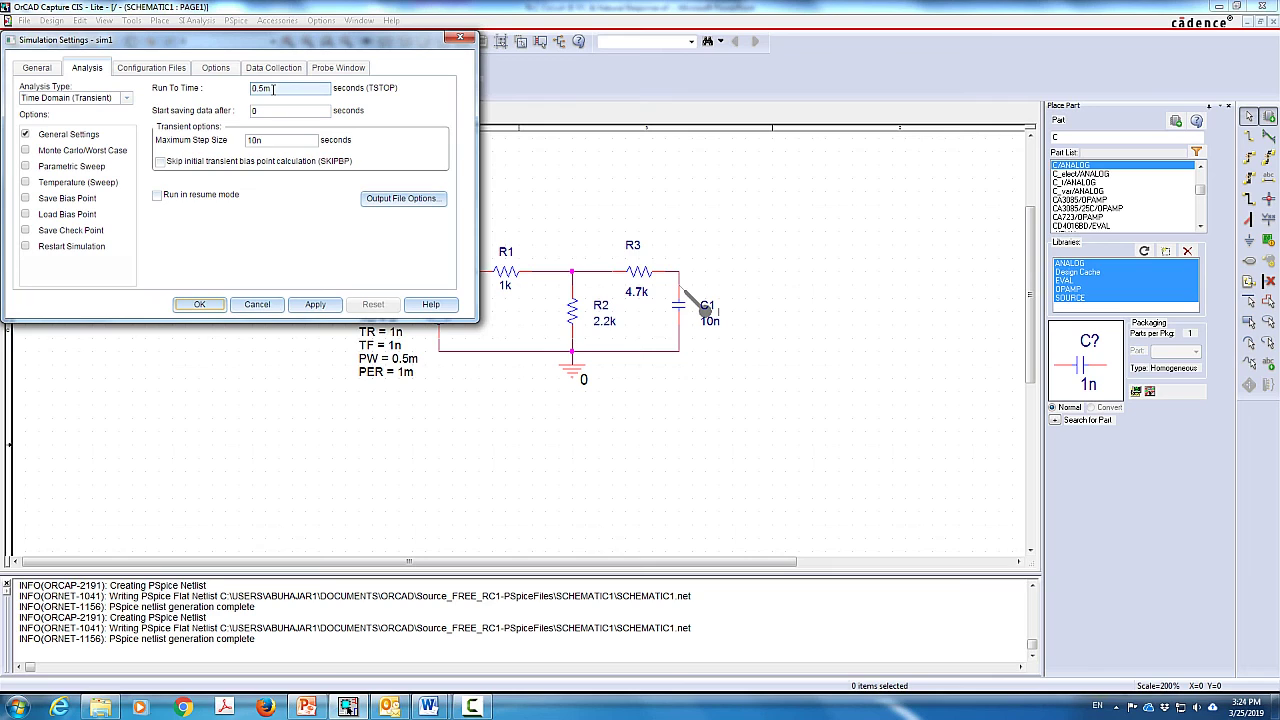
left_click(273, 88)
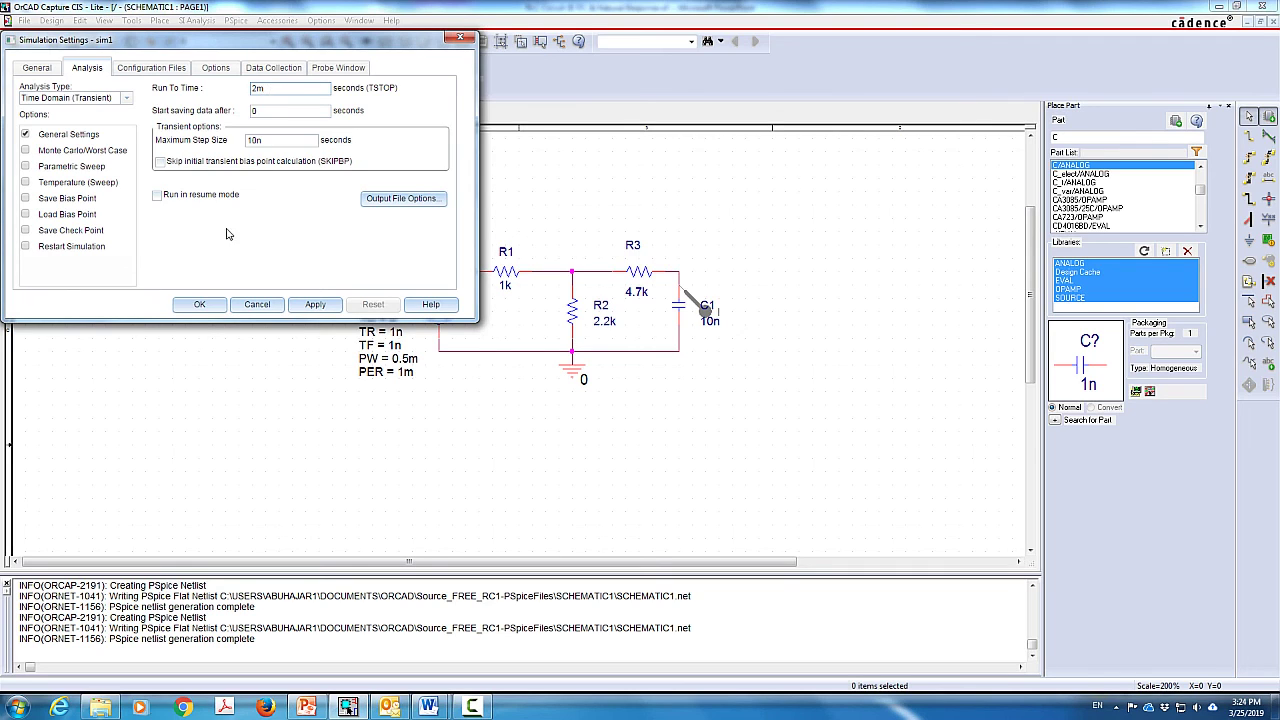
left_click(199, 304)
Replace the current marker at C1 with a voltage marker on the wire above the capacitor
left_click(690, 298)
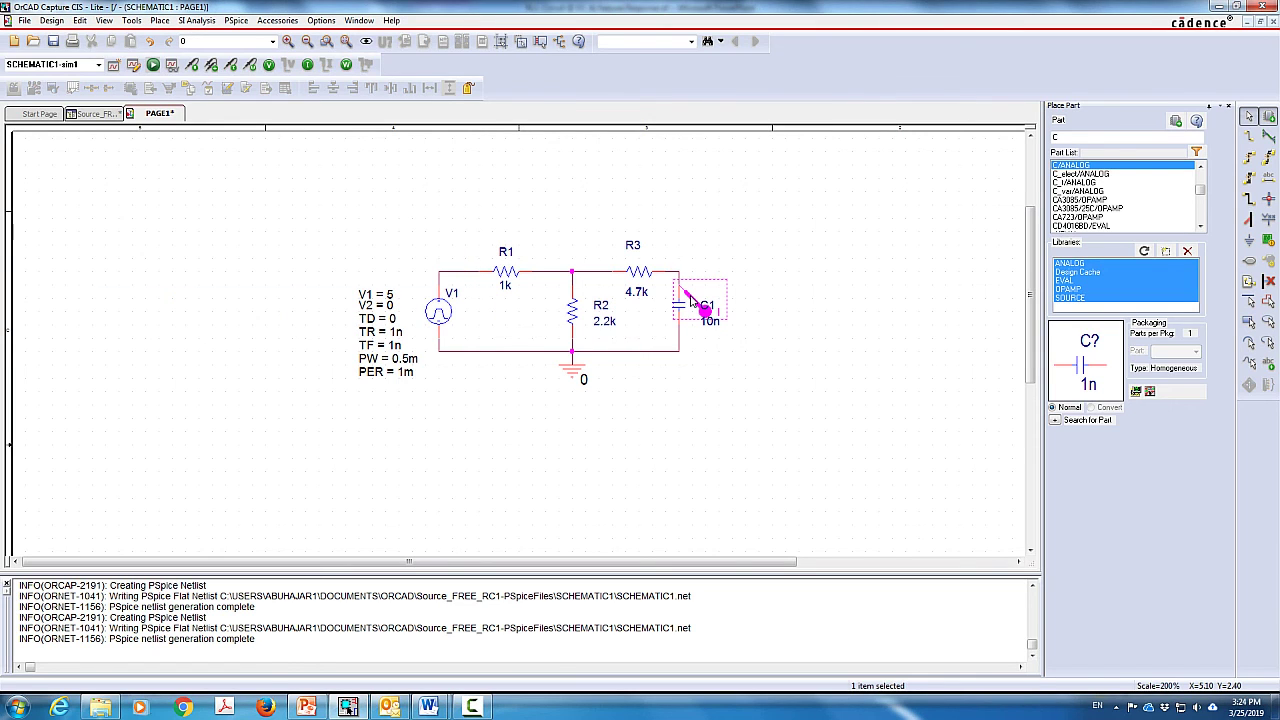
key("Delete")
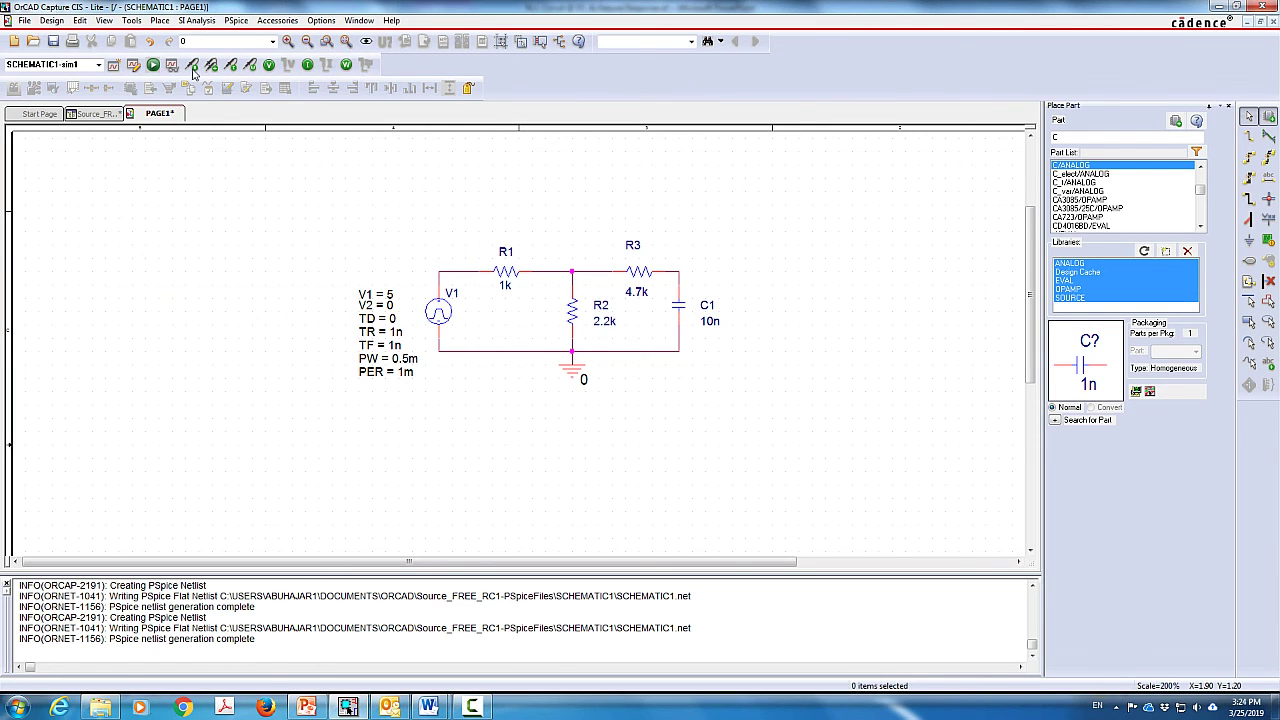
left_click(193, 67)
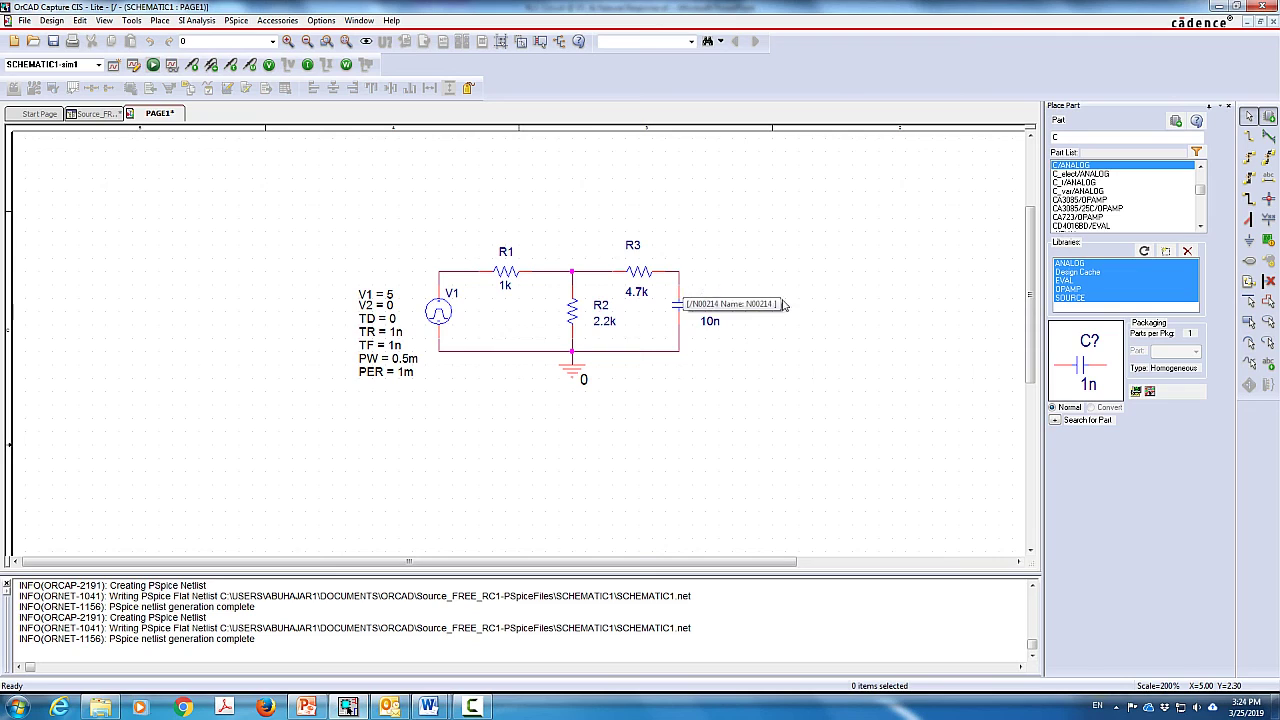
left_click(678, 290)
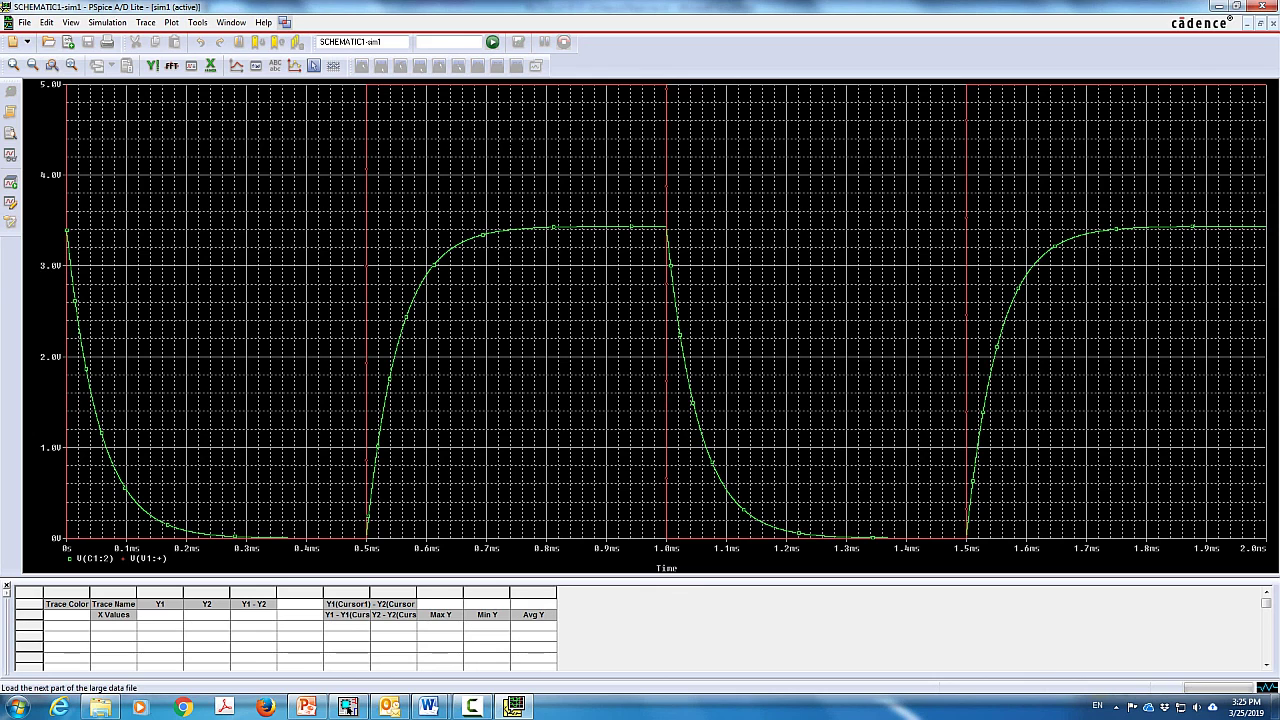
Zoom the voltage plot to the discharge between about 0.96 ms and 1.34 ms to examine it, and close the plot
left_click_drag(638, 84, 871, 536)
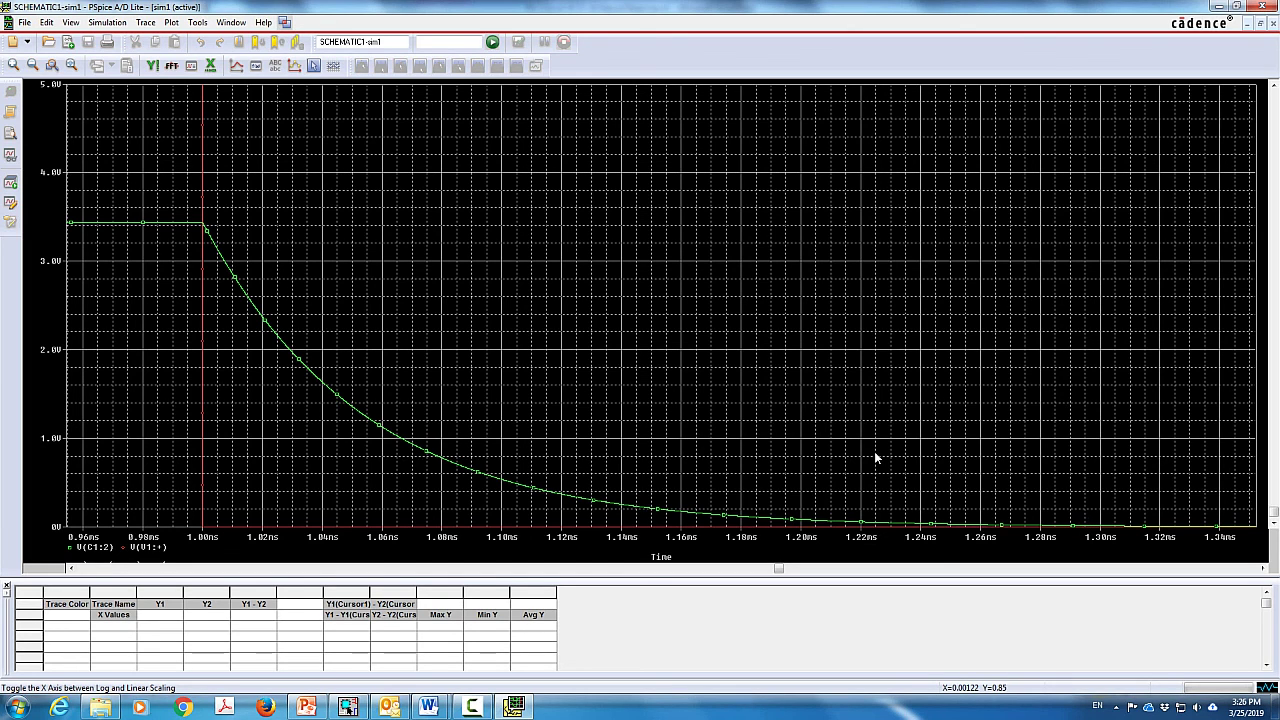
left_click(1273, 24)
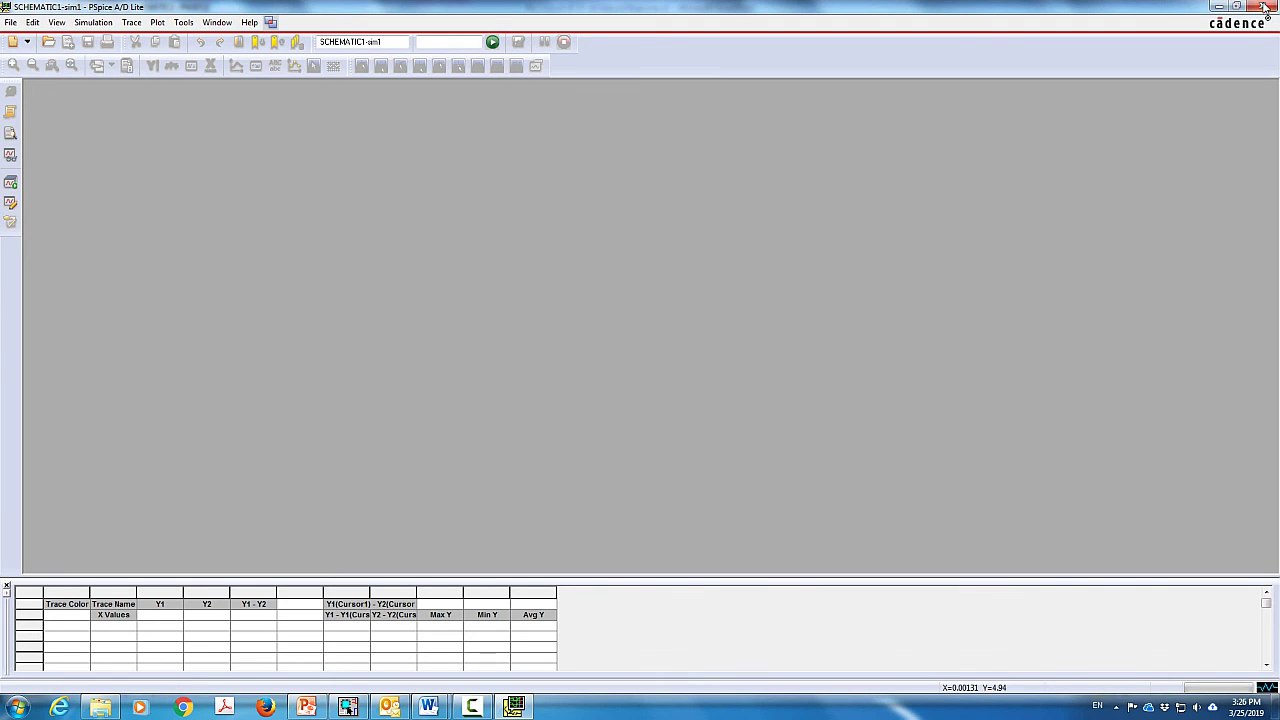